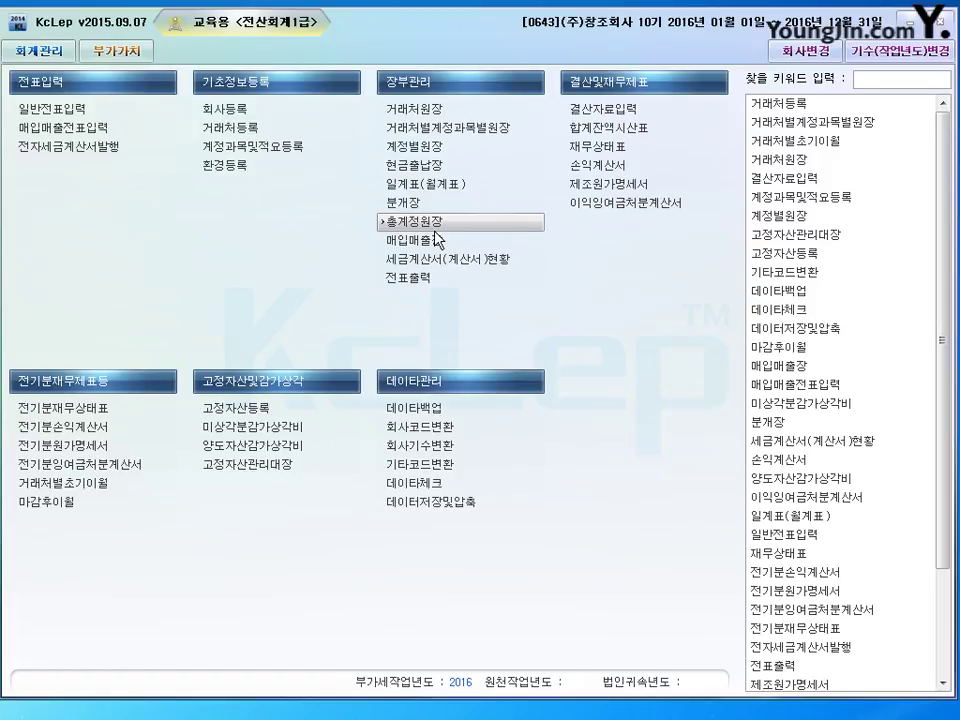
Step: Open the 2015 prior-year income statement full-screen and view the 0455 cost-of-sales breakdown
click(435, 228)
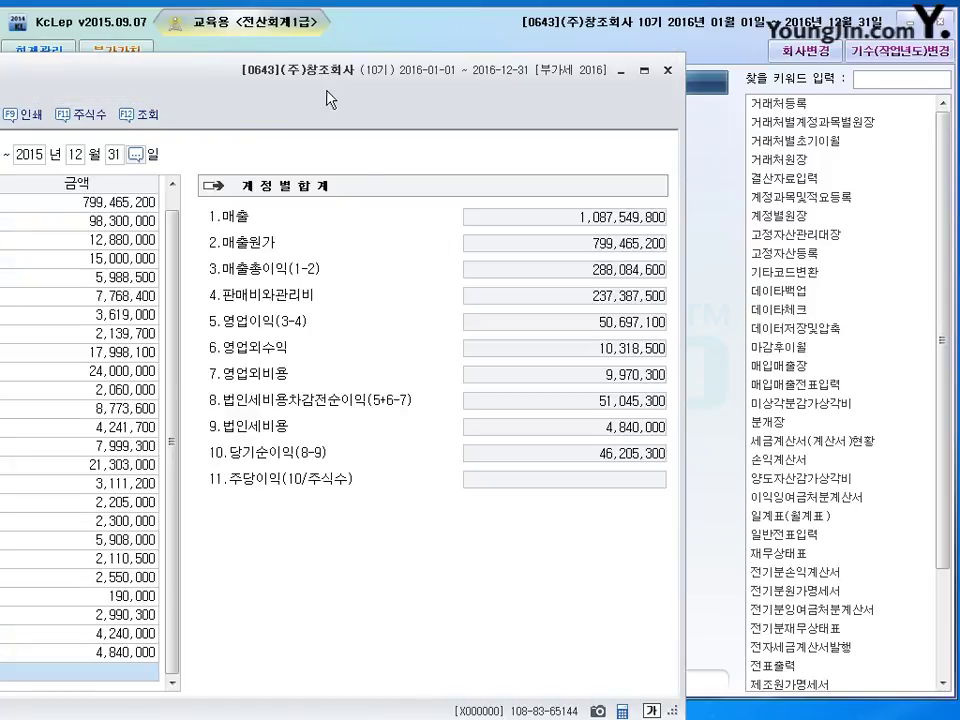
double_click(601, 60)
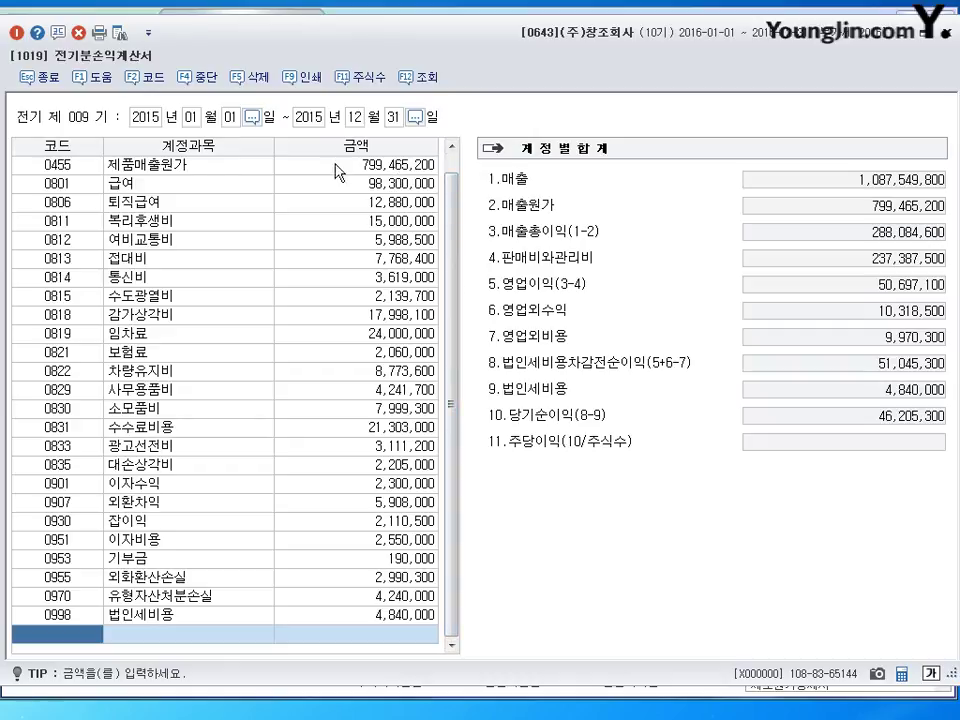
key(Return)
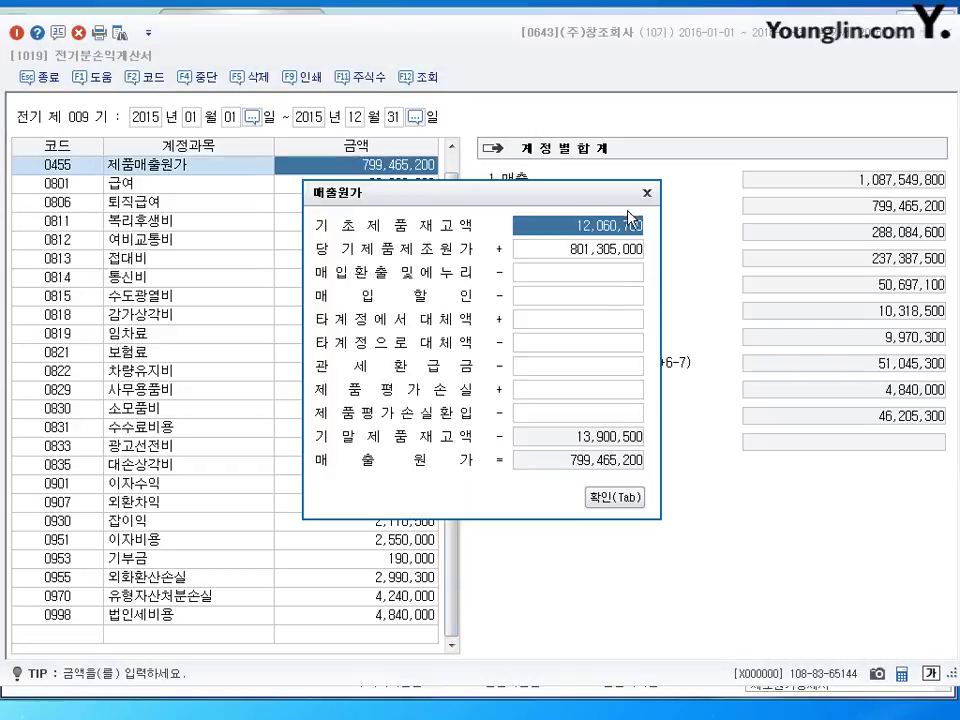
key(Tab)
scroll(457, 328, up, 1)
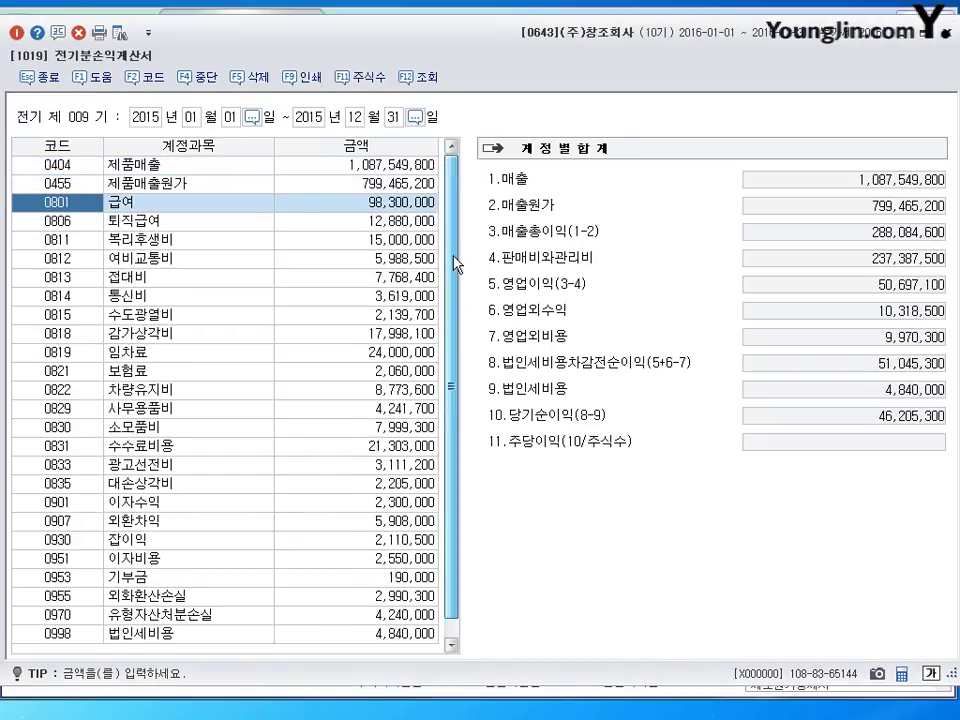
Step: Reopen the cost-of-sales breakdown from the 0404 sales row, review it, and confirm it unchanged
key(Up)
key(Up)
click(368, 172)
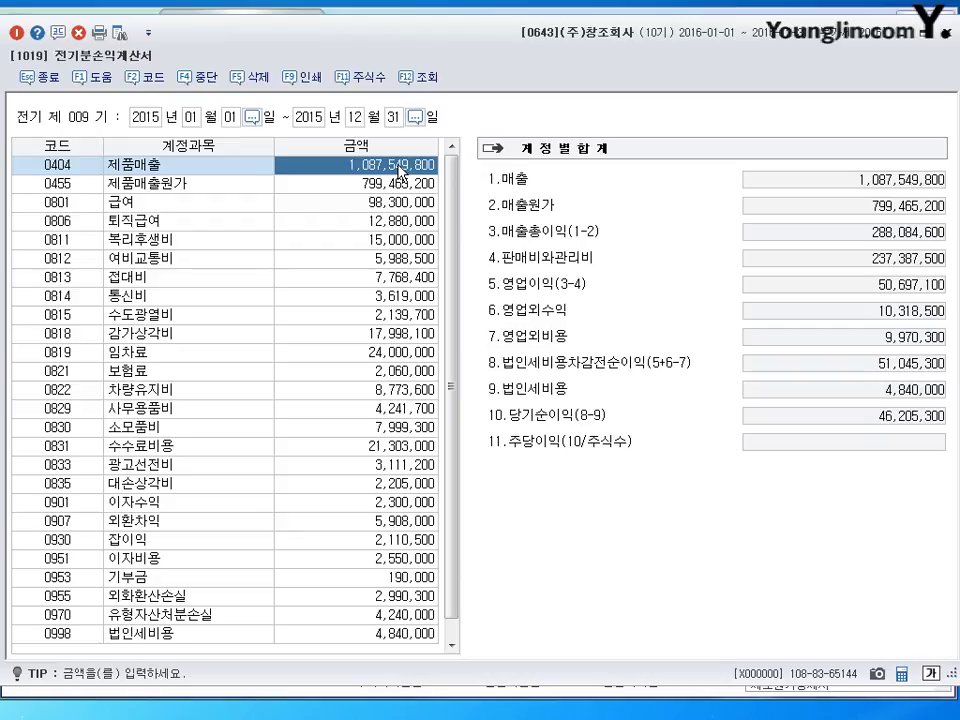
key(Return)
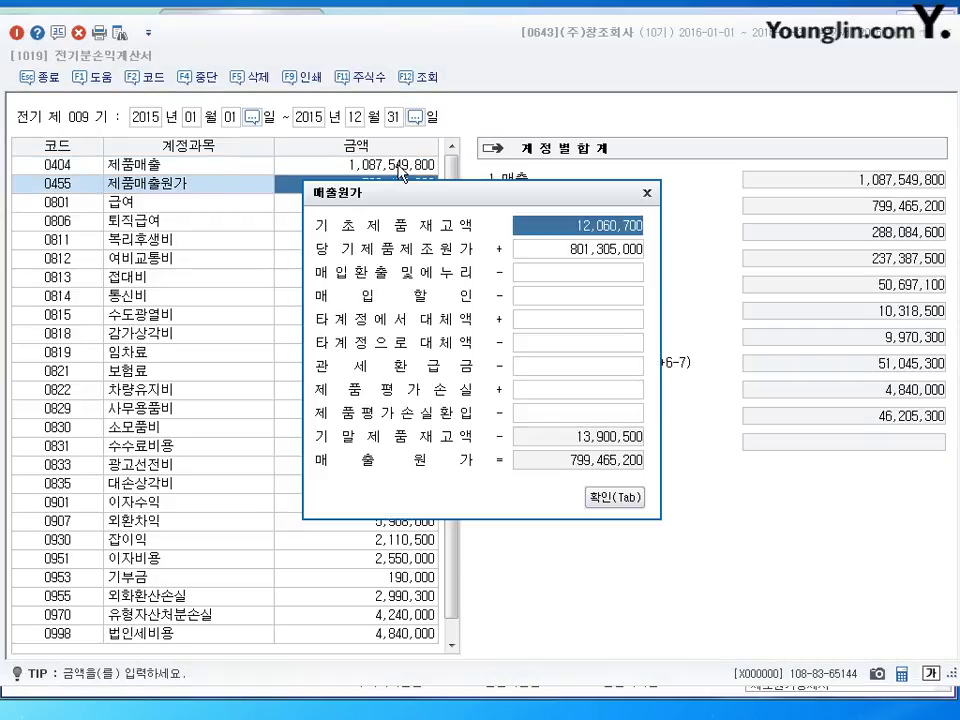
key(Return)
key(Return)
key(Return)
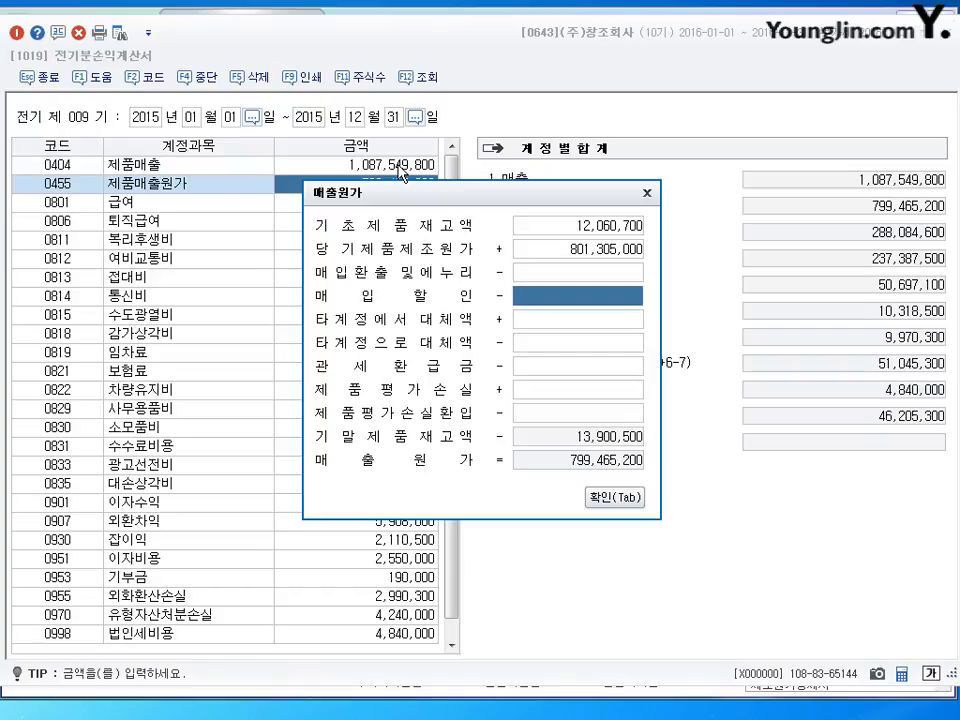
click(600, 497)
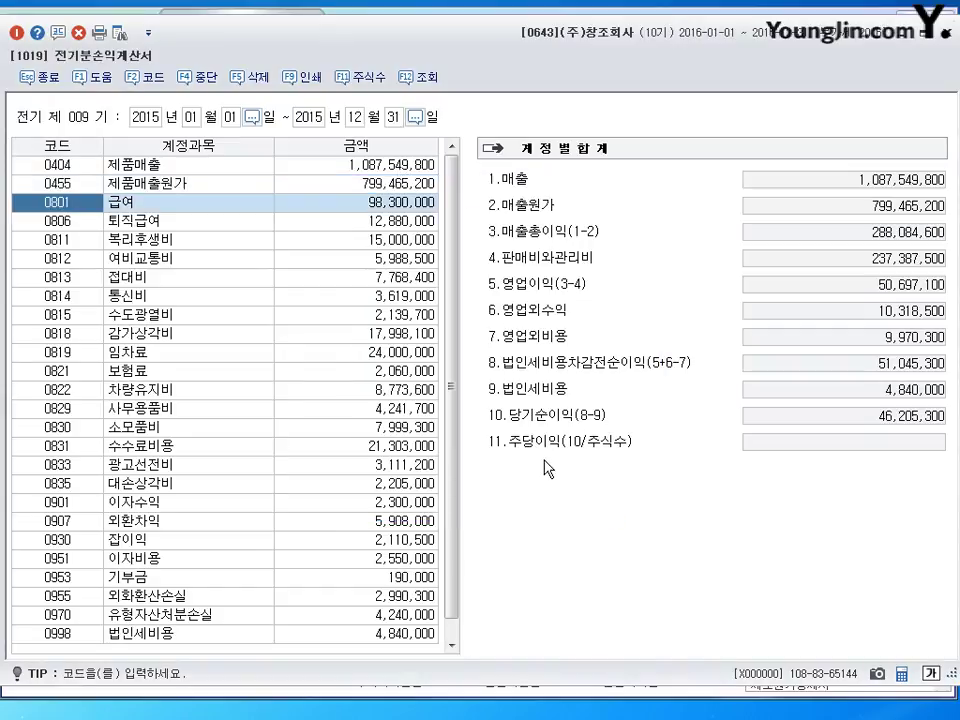
key(Return)
Step: Correct 0811 복리후생비 to 15,669,300 and 0953 기부금 to 1,900,000 in the prior-year statement
key(Down)
key(Down)
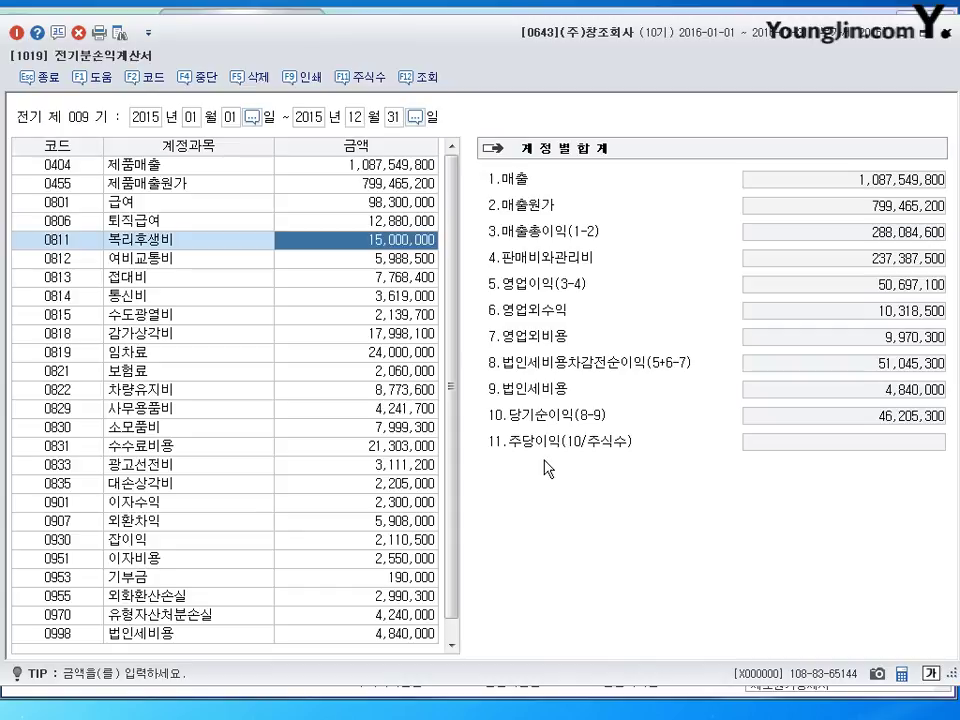
text(1)
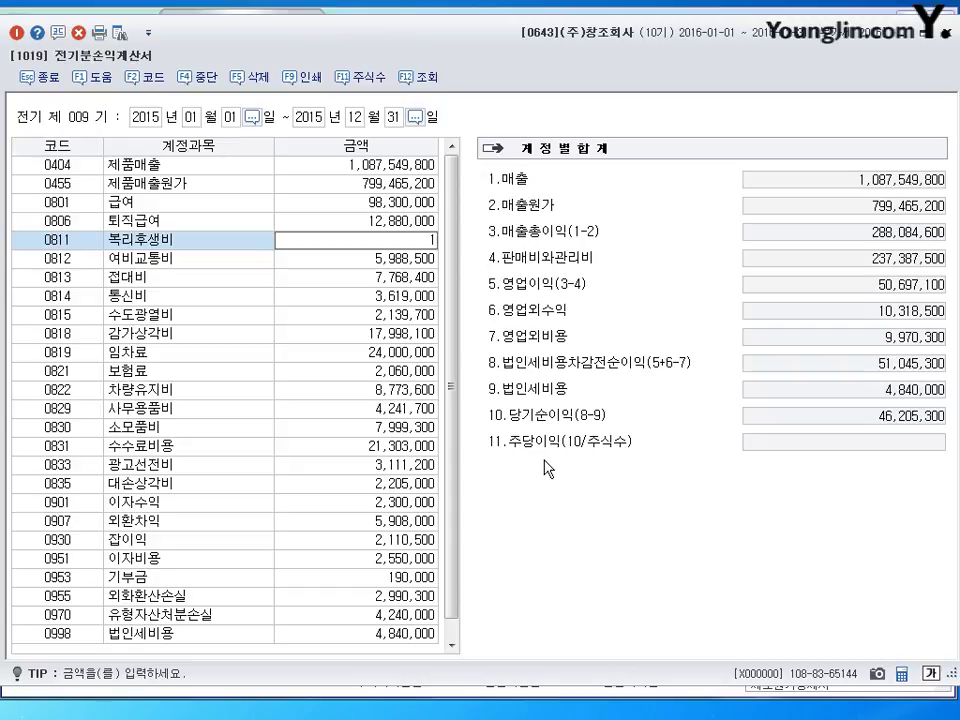
text(5,669,300)
key(Return)
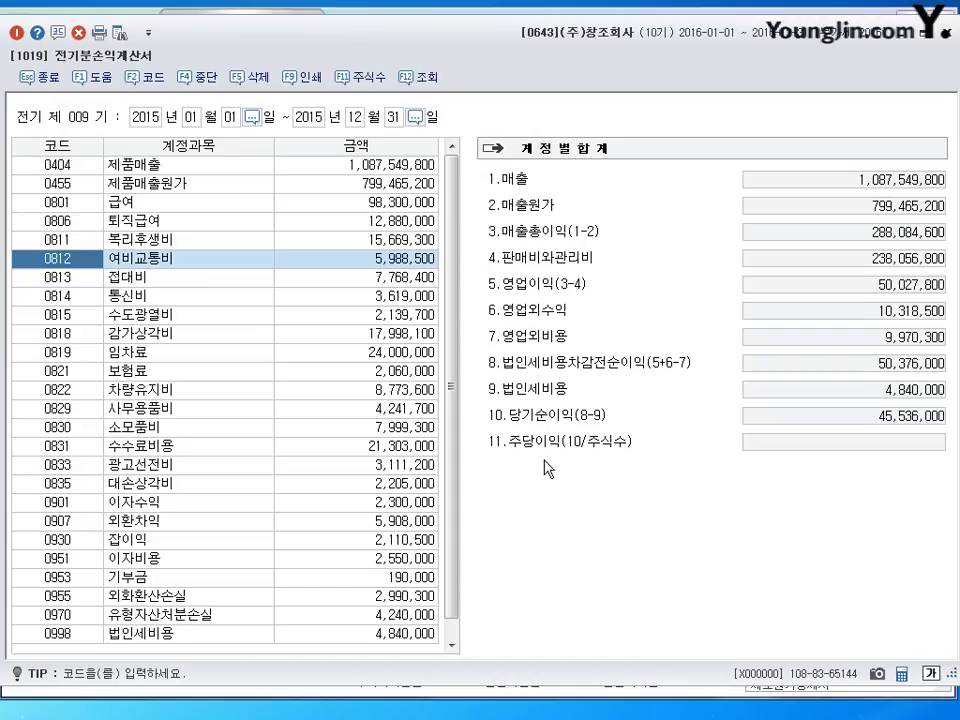
key(Return)
key(Down)
key(Down)
key(Down)
key(Down)
key(Down)
key(Down)
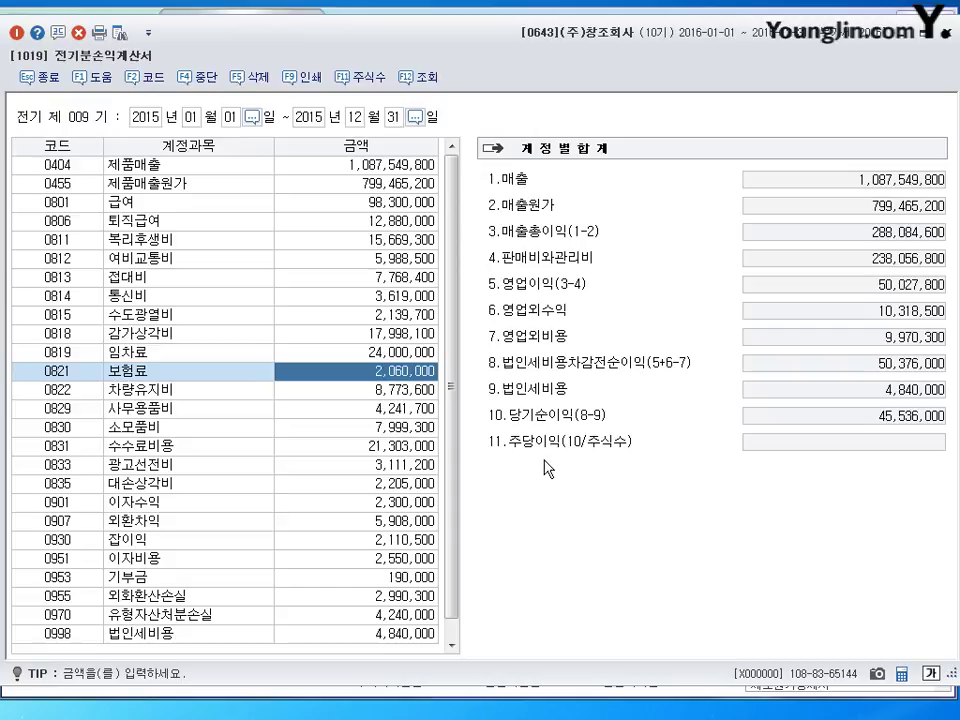
key(Down)
key(Down)
key(Down)
key(Down)
key(Down)
key(Down)
key(Down)
key(Down)
key(Down)
key(Down)
key(Down)
key(Down)
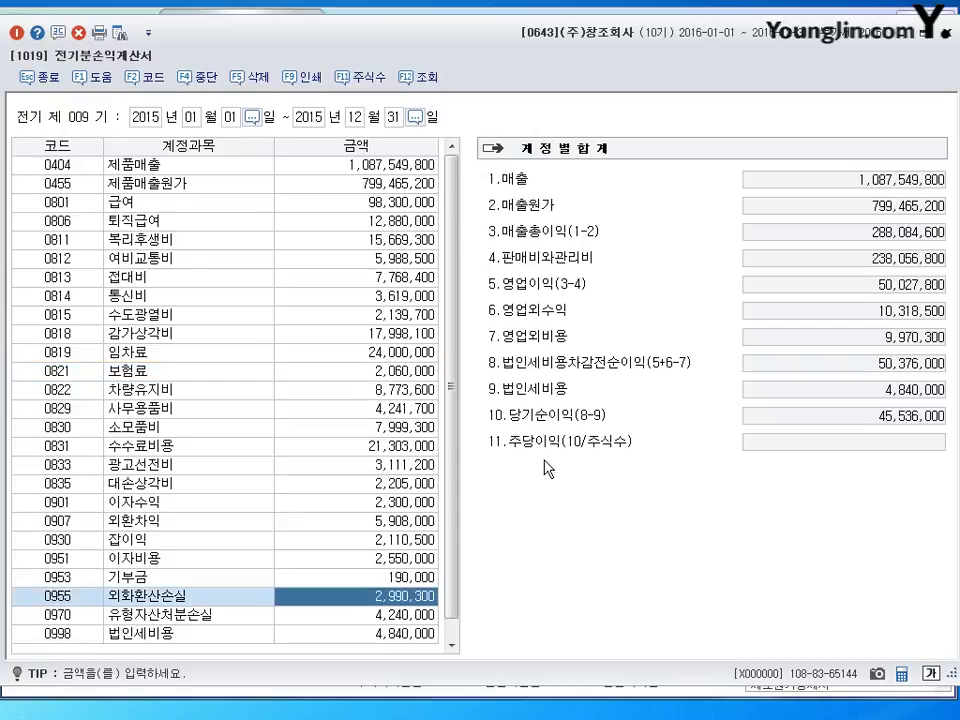
key(Up)
text(1900000)
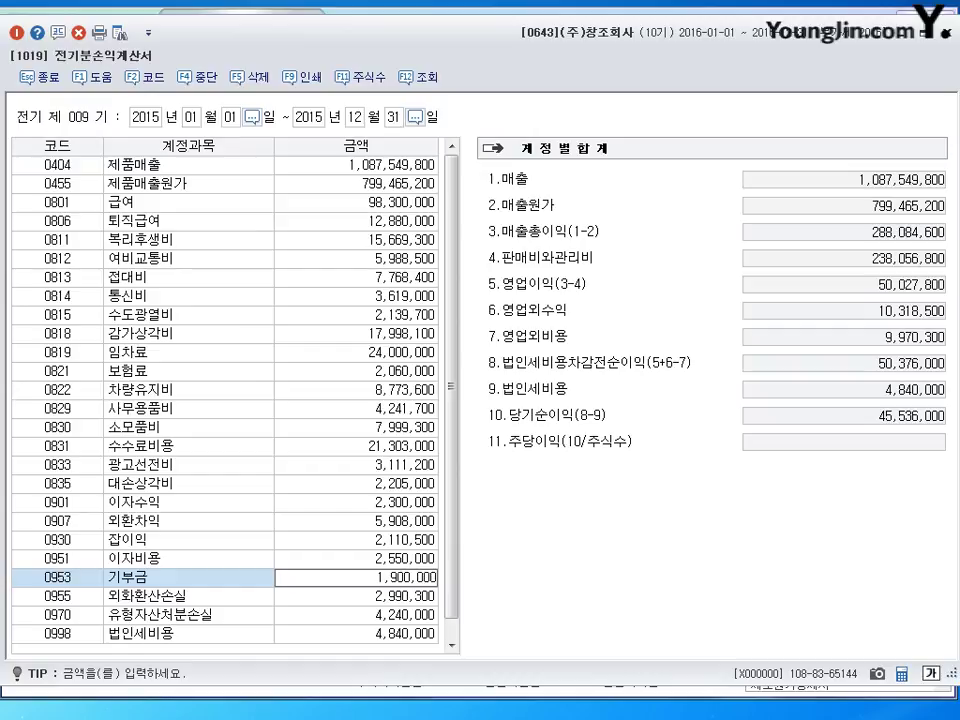
key(Return)
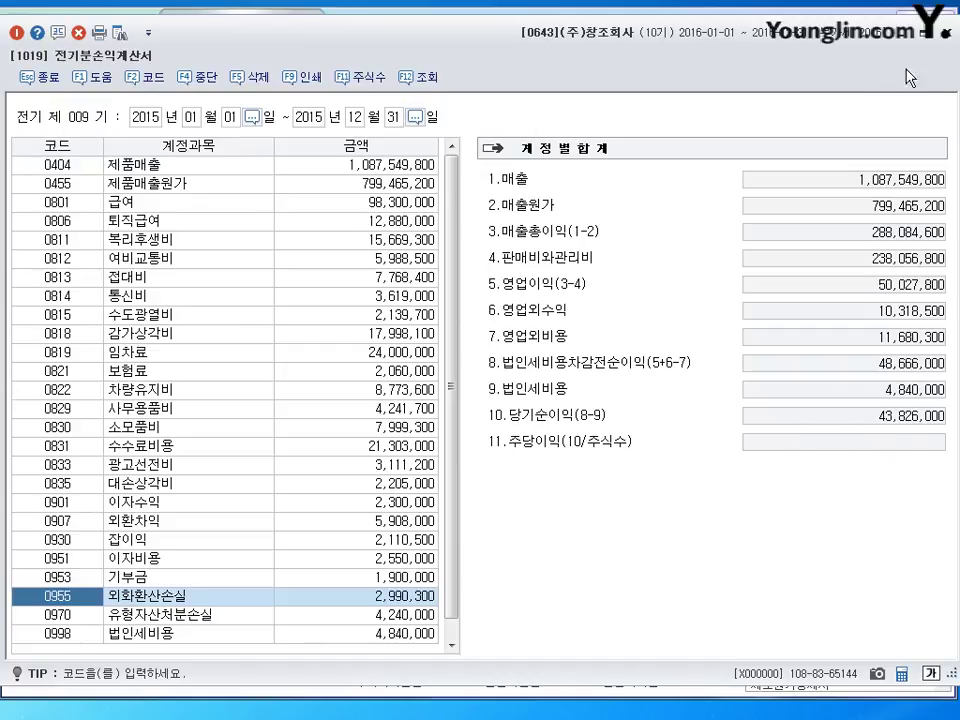
Step: Close the income statement and locate account code 0537 in account registration
click(950, 38)
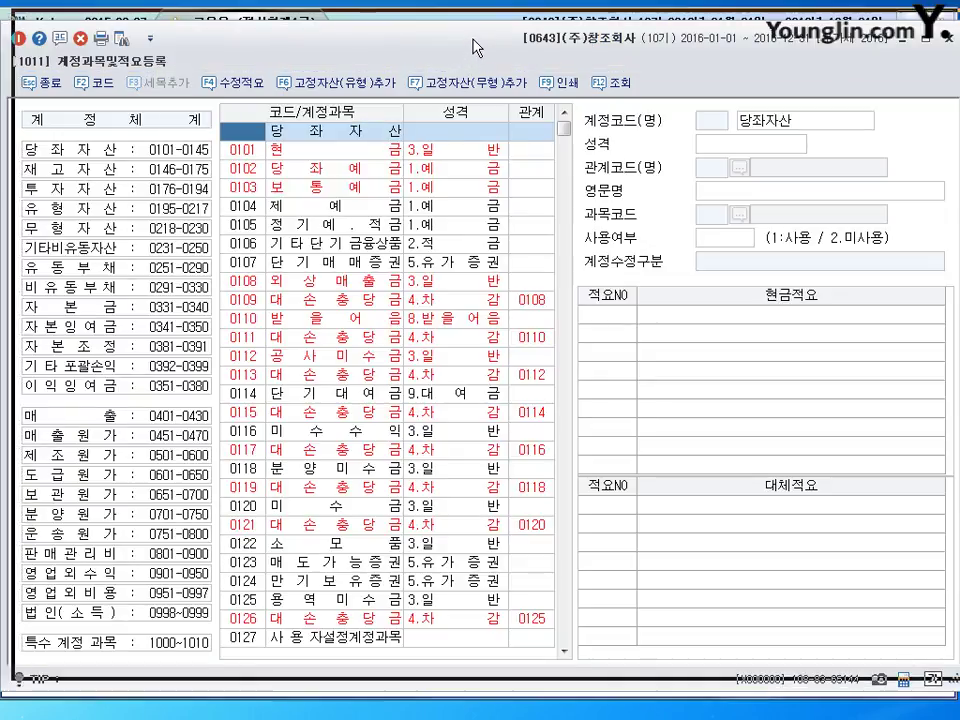
drag(467, 60, 470, 48)
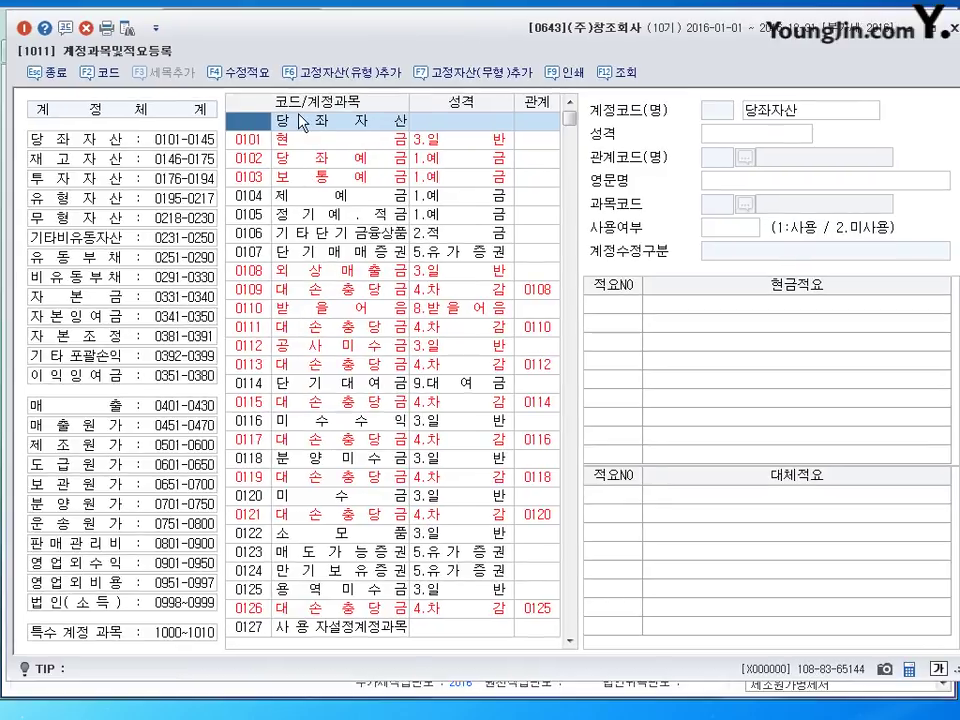
click(248, 144)
text(0537)
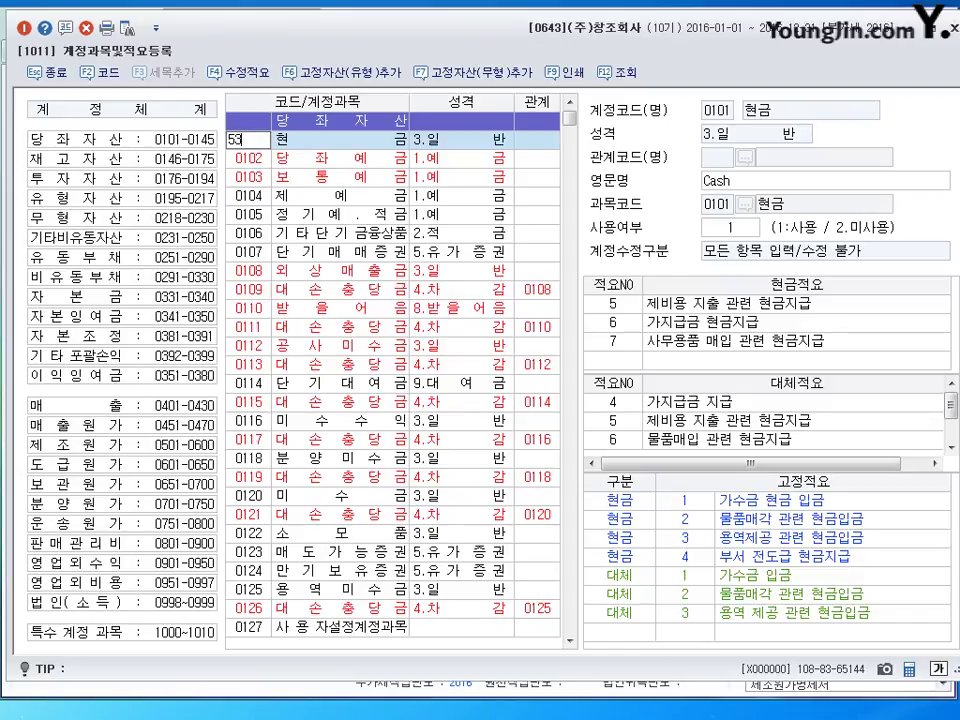
scroll(383, 380, down, 4)
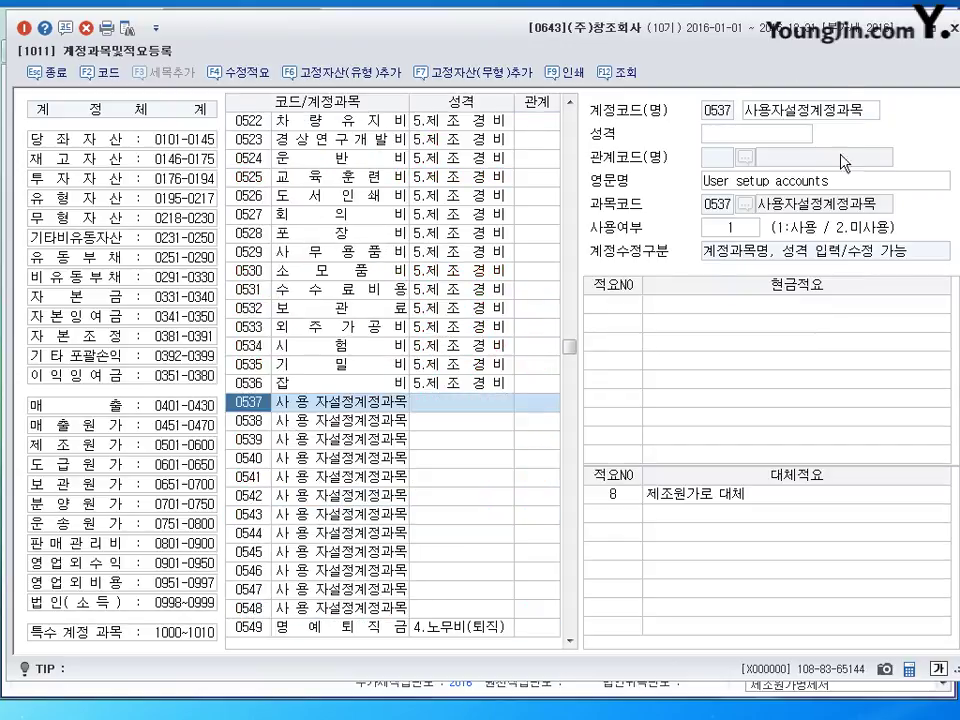
Step: Rename account 0537 to 창고임차료 with nature 5.제조경비, then close the window
click(800, 110)
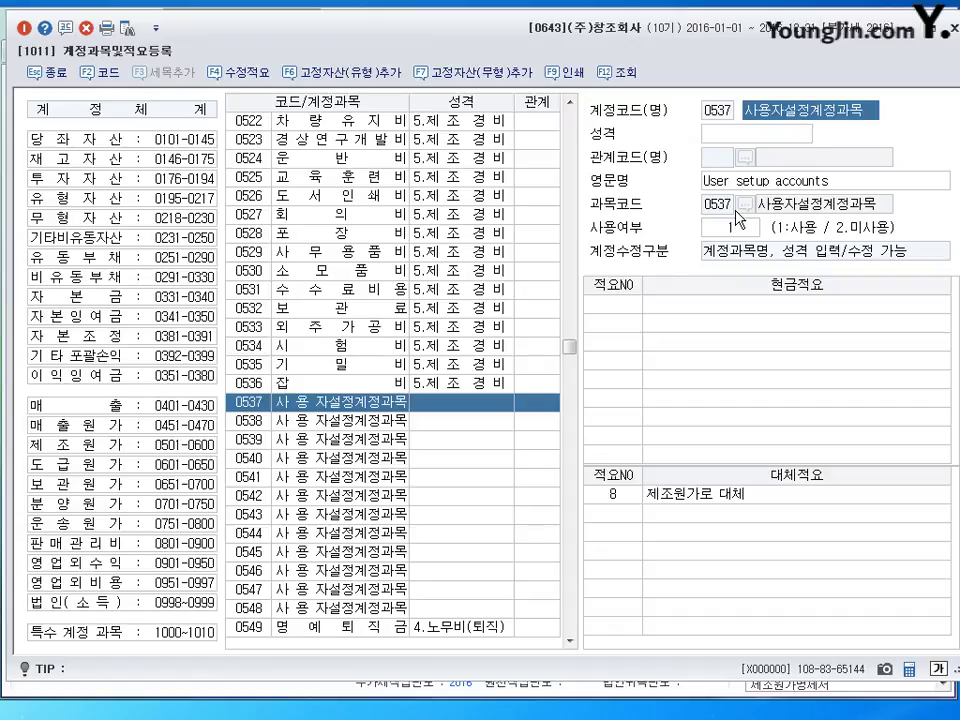
text(창고임차료)
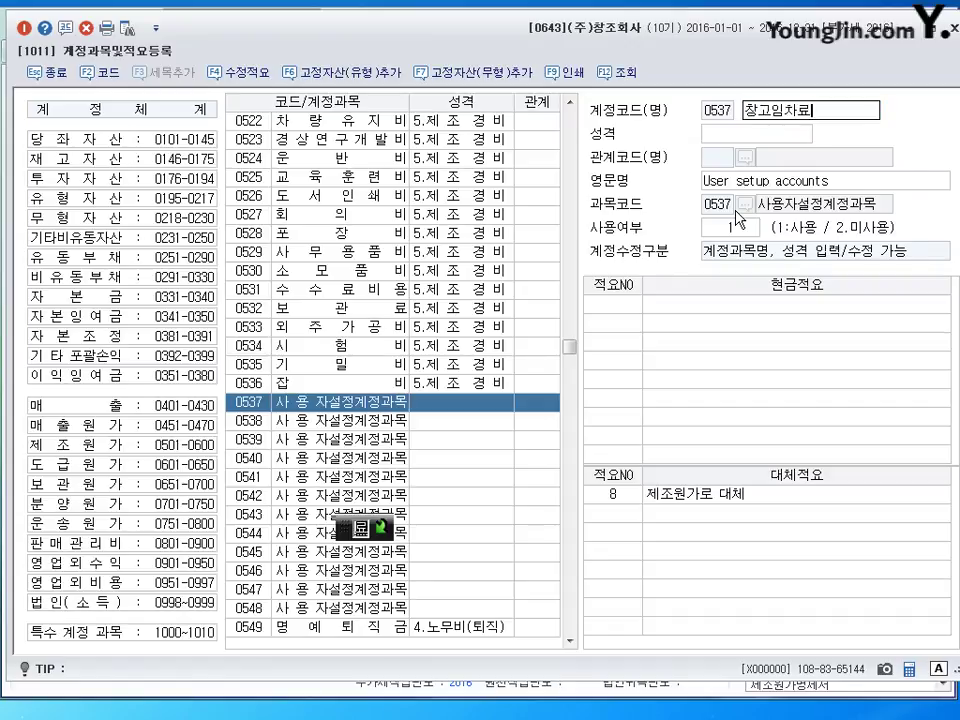
key(Return)
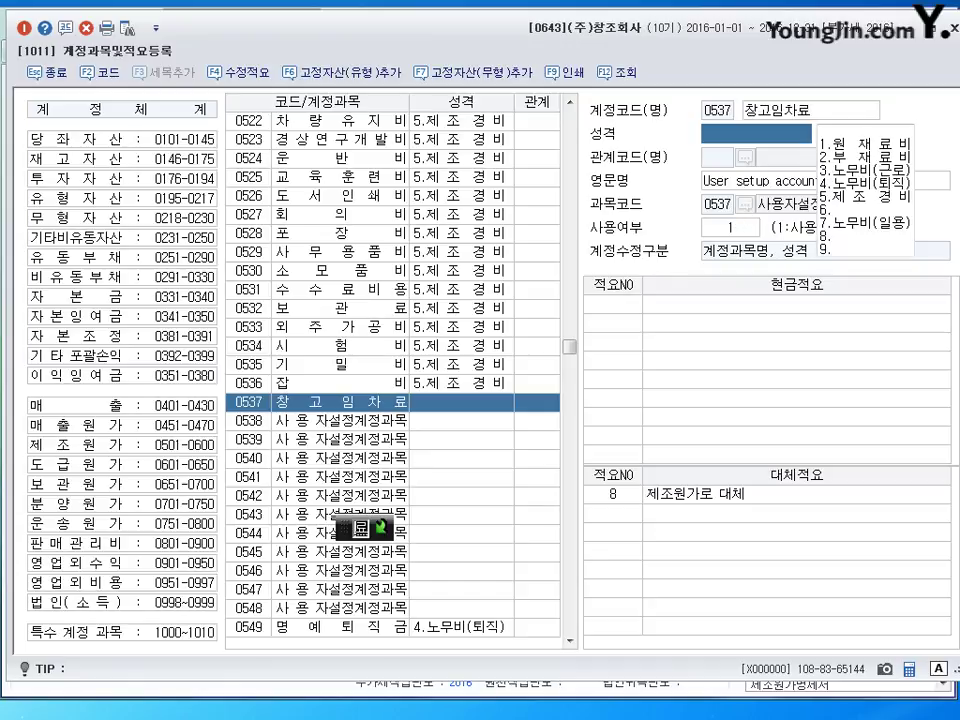
key(5)
key(Return)
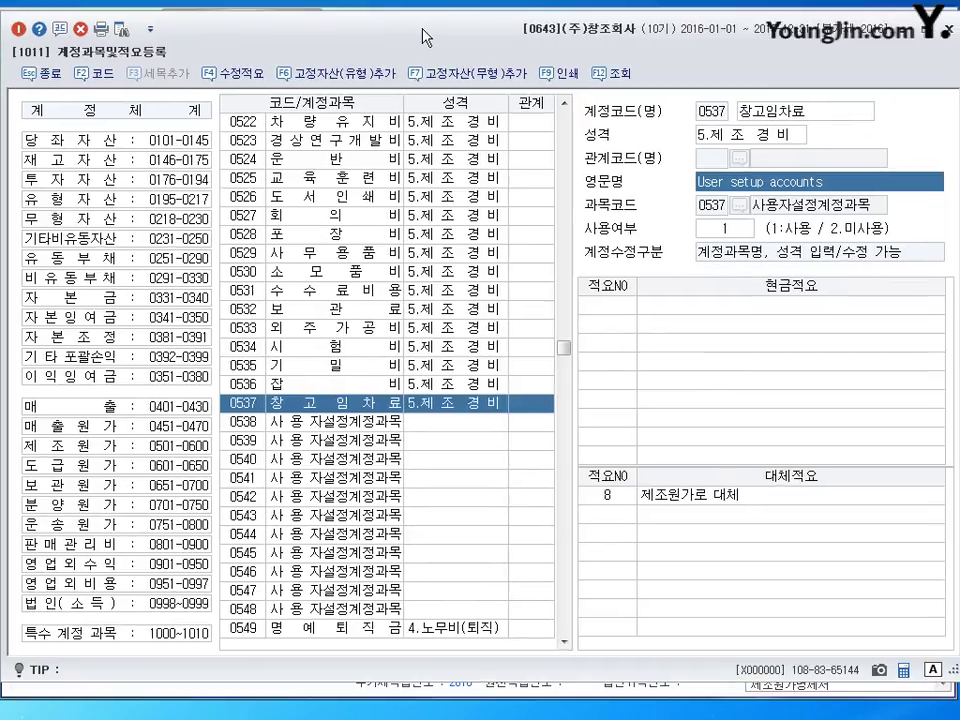
click(947, 37)
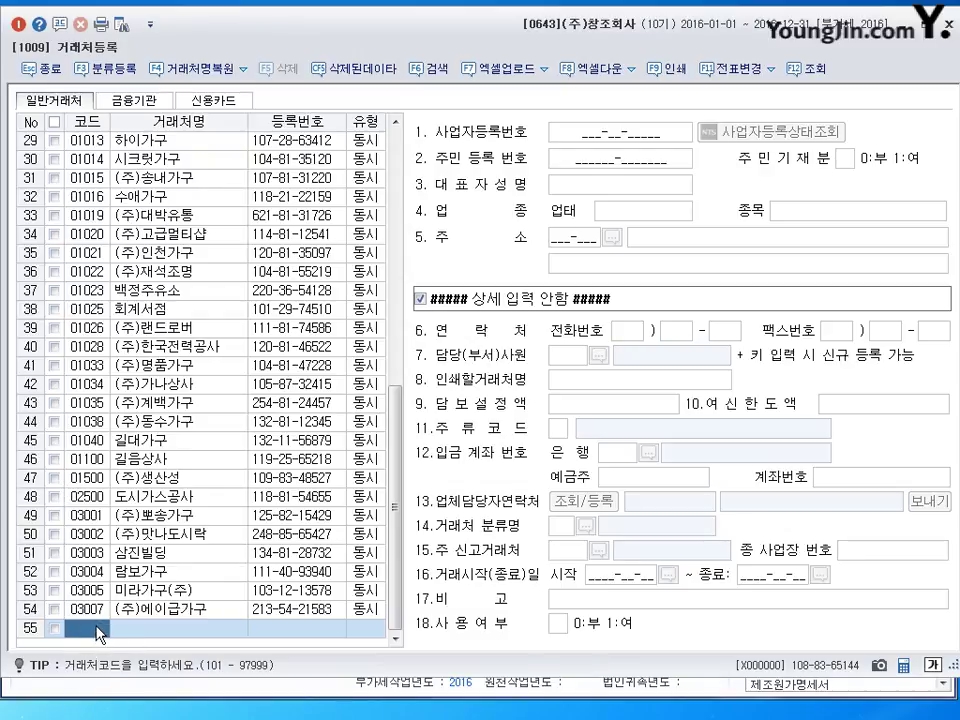
Step: Register partner 00800 with the partner's name, type 동시, and the same person as representative
text(800)
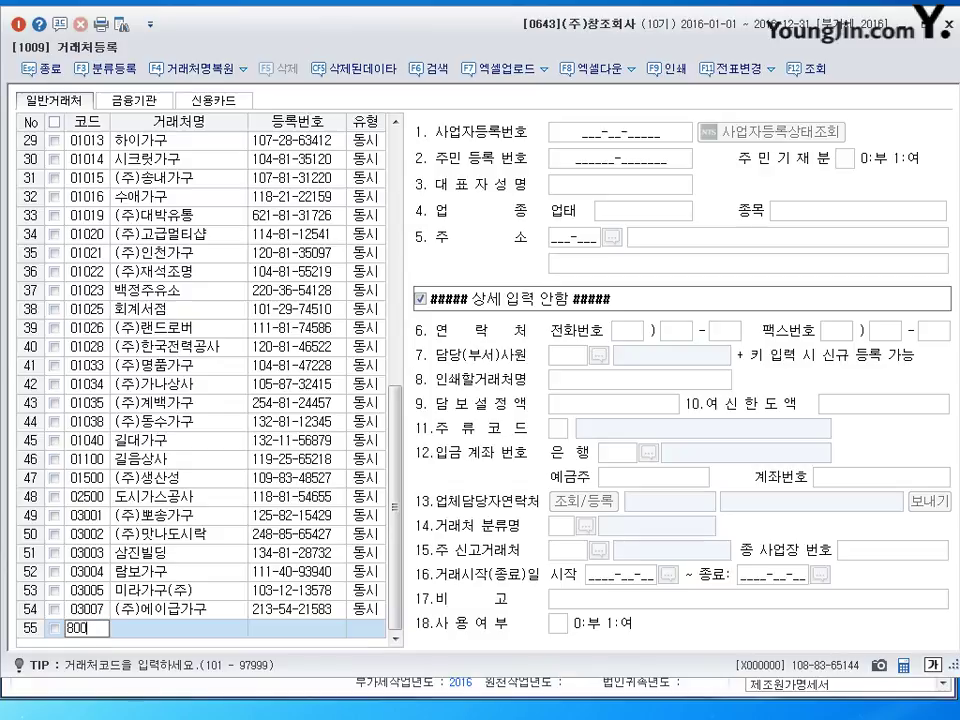
key(Return)
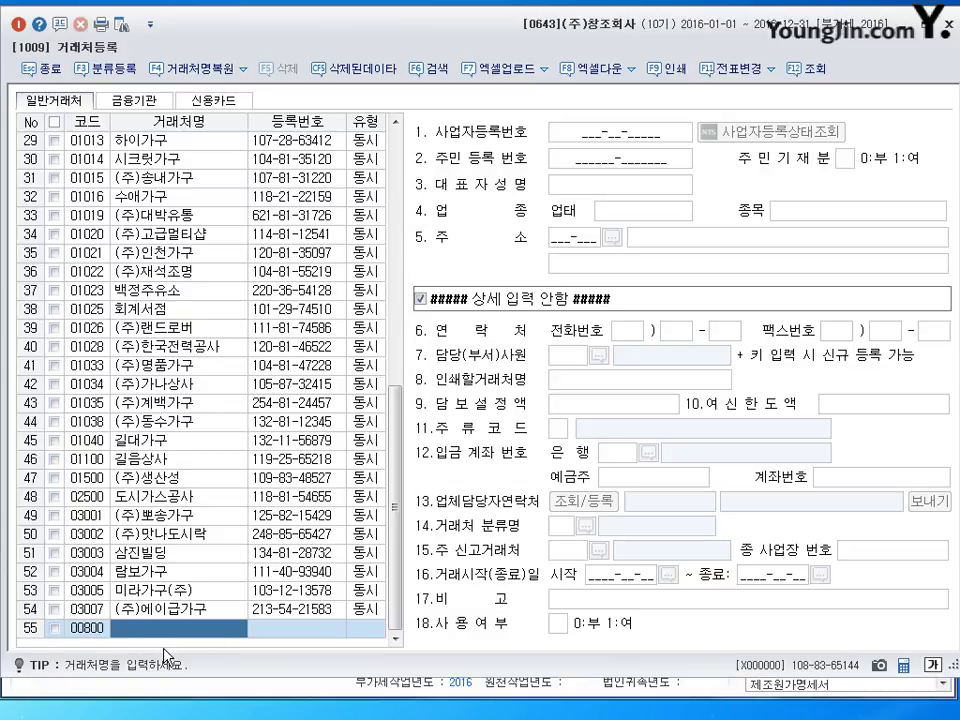
text(이성실)
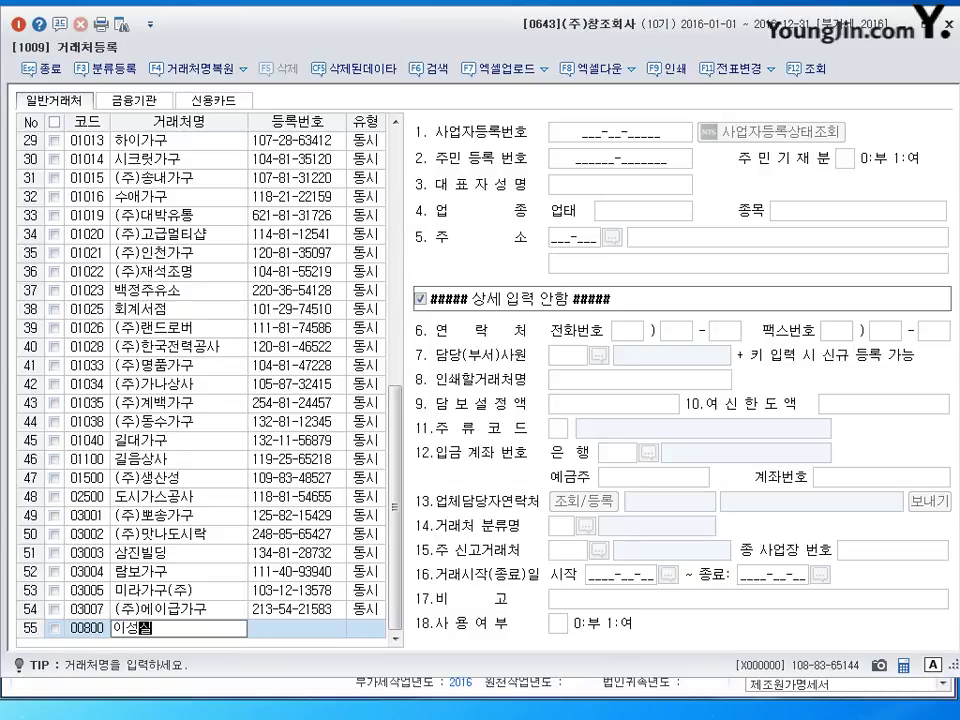
key(Return)
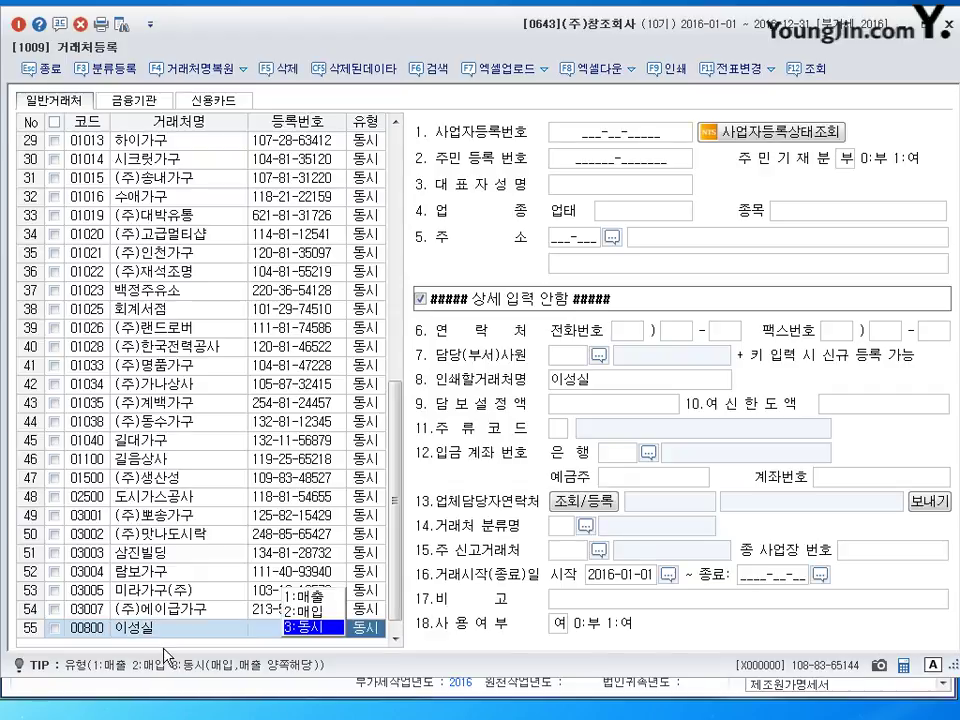
key(Return)
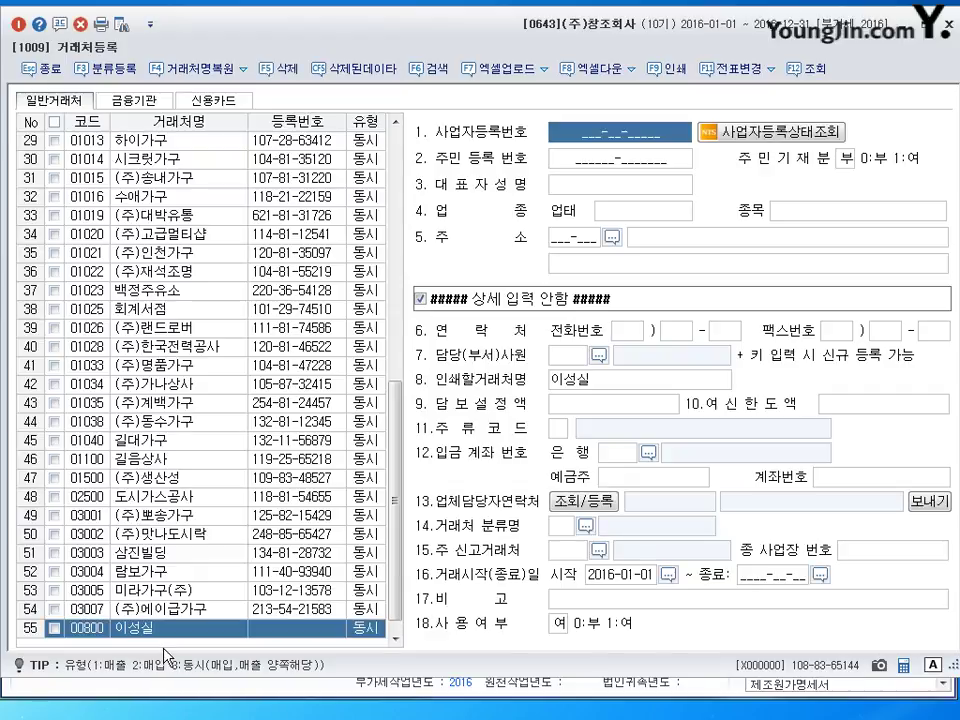
key(Return)
key(Return)
text(이성실)
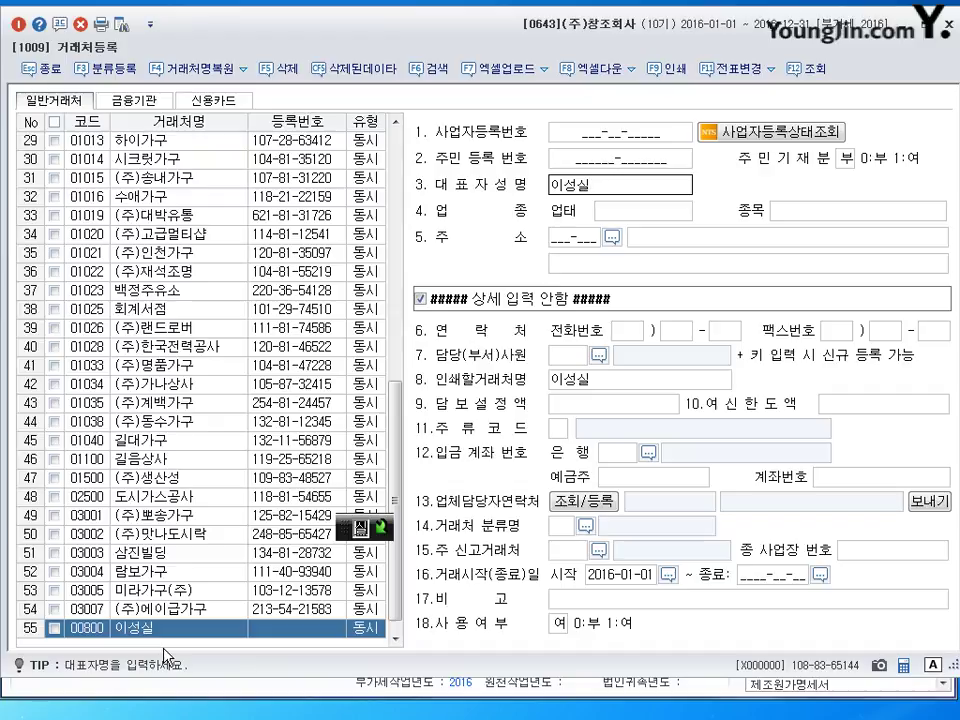
key(Return)
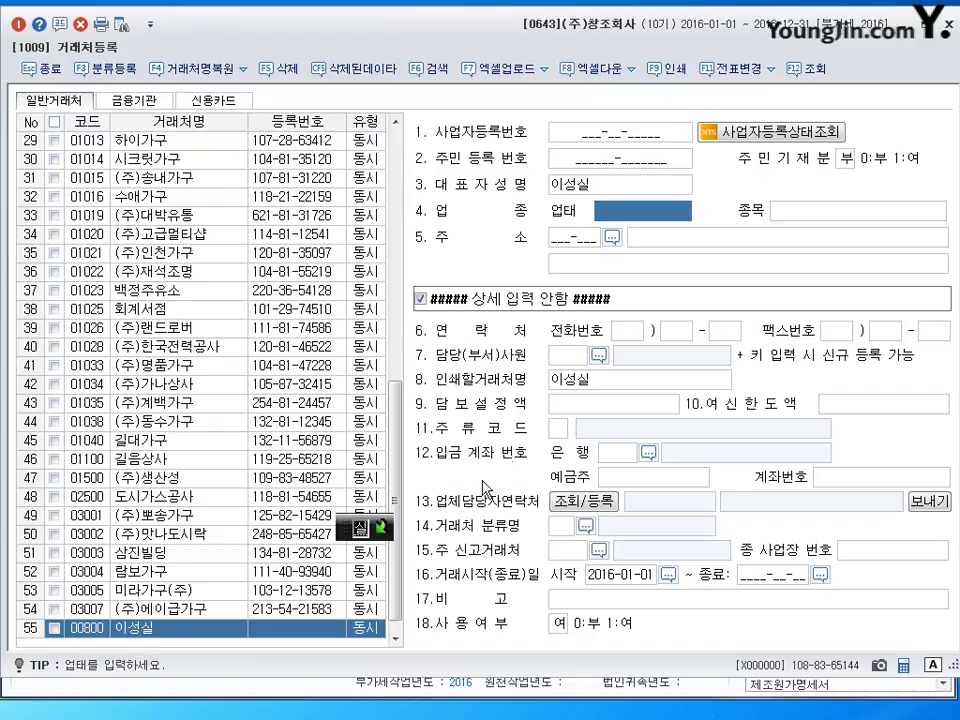
click(949, 27)
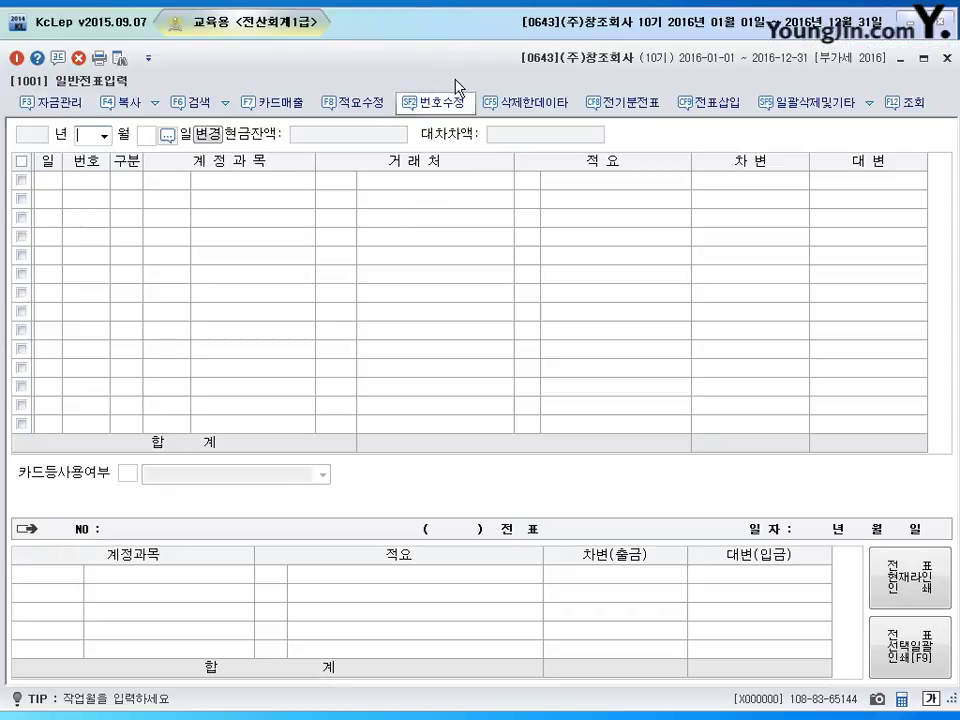
Step: Enter a 17 July cash-out voucher debiting 0811 복리후생비 1,000,000
text(07)
key(Return)
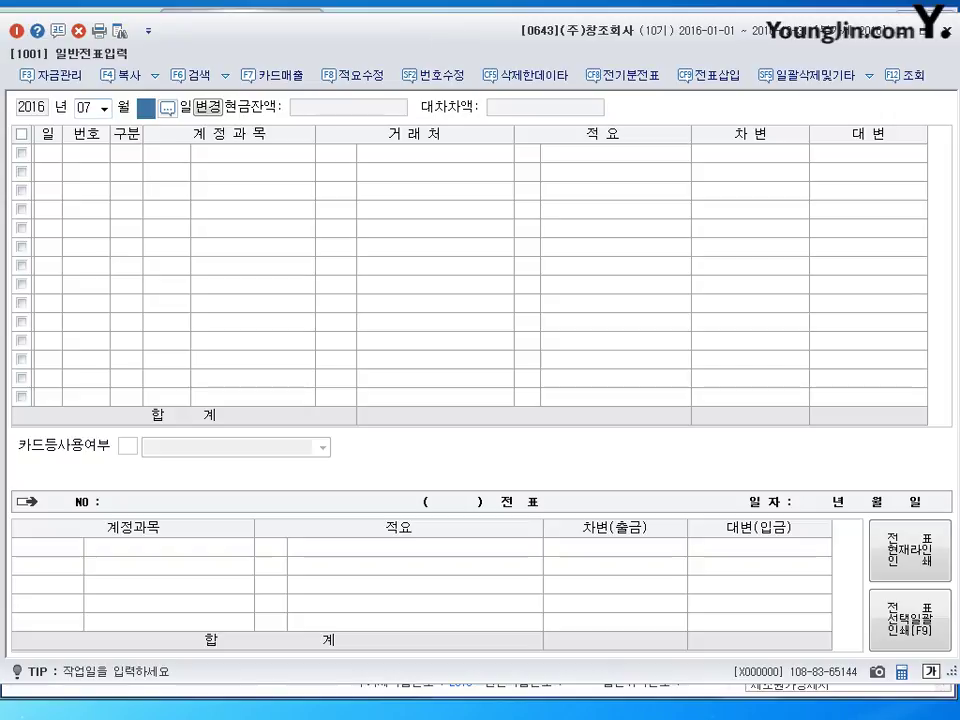
text(17)
key(Return)
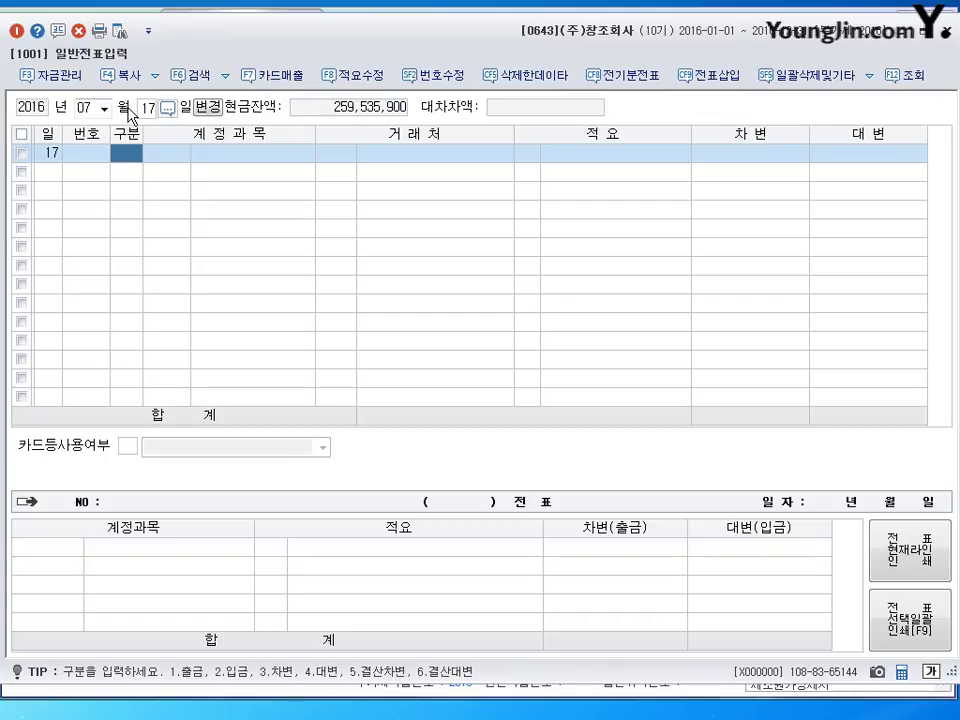
text(1)
key(Return)
text(0811)
key(Return)
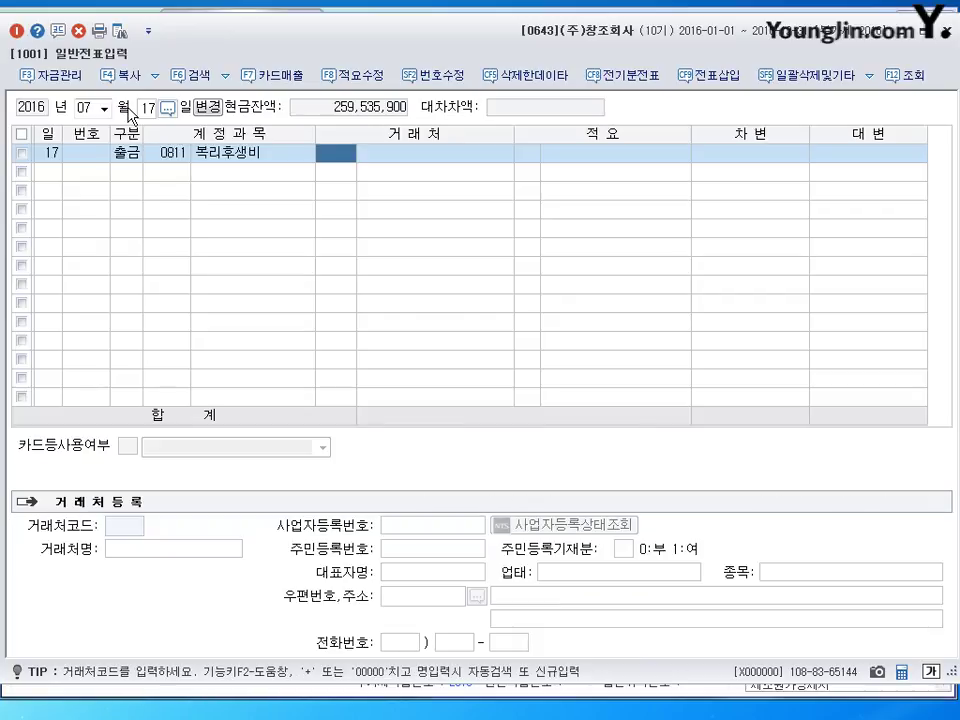
key(Return)
key(Return)
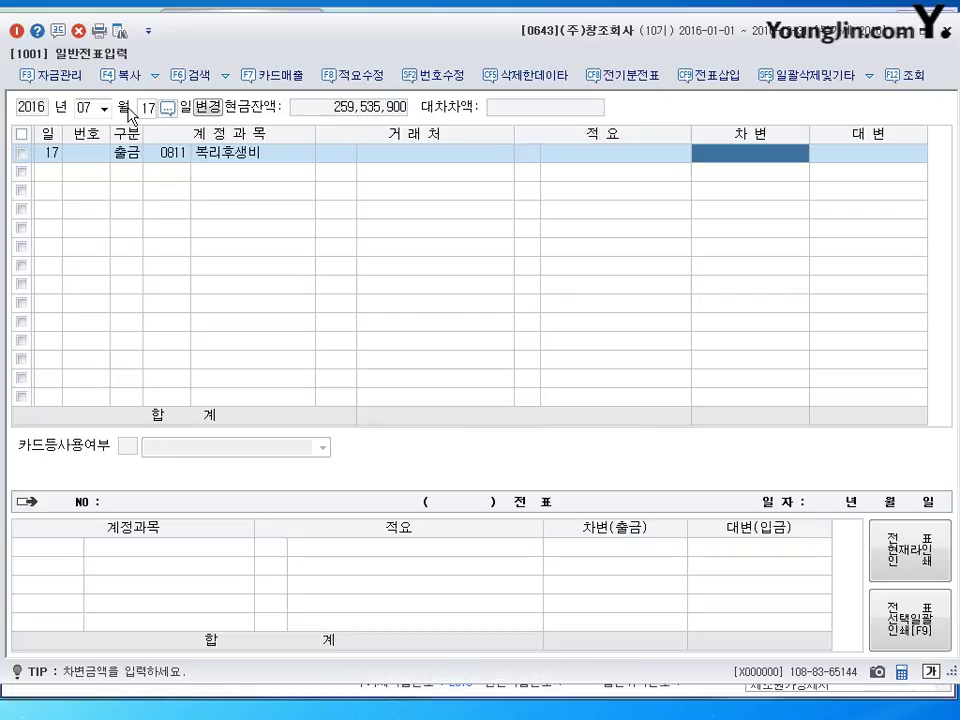
text(1000000)
key(Return)
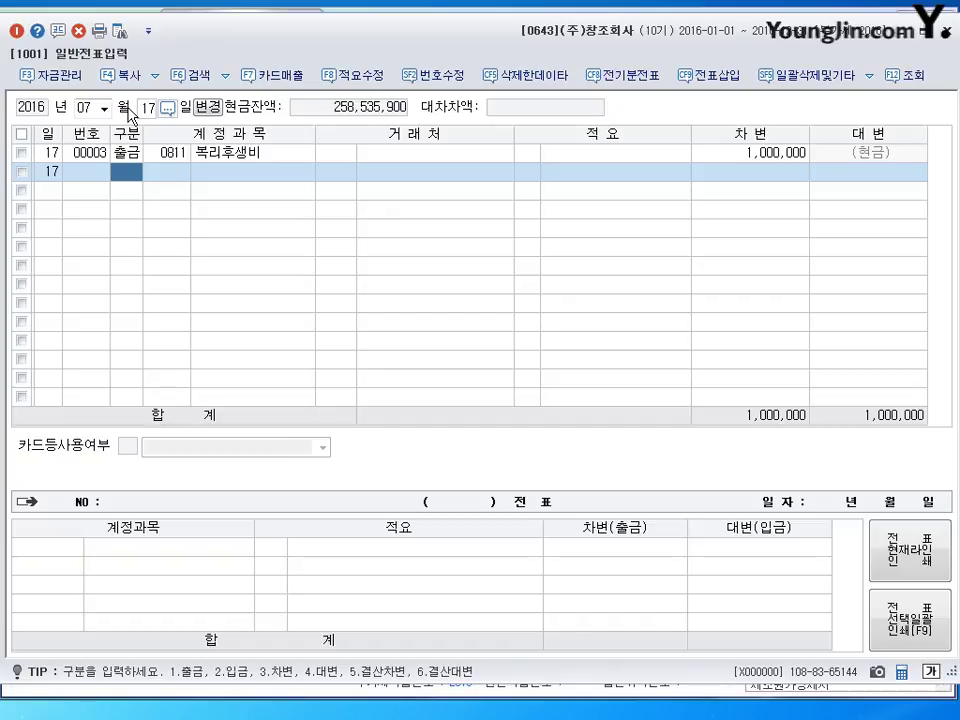
click(131, 109)
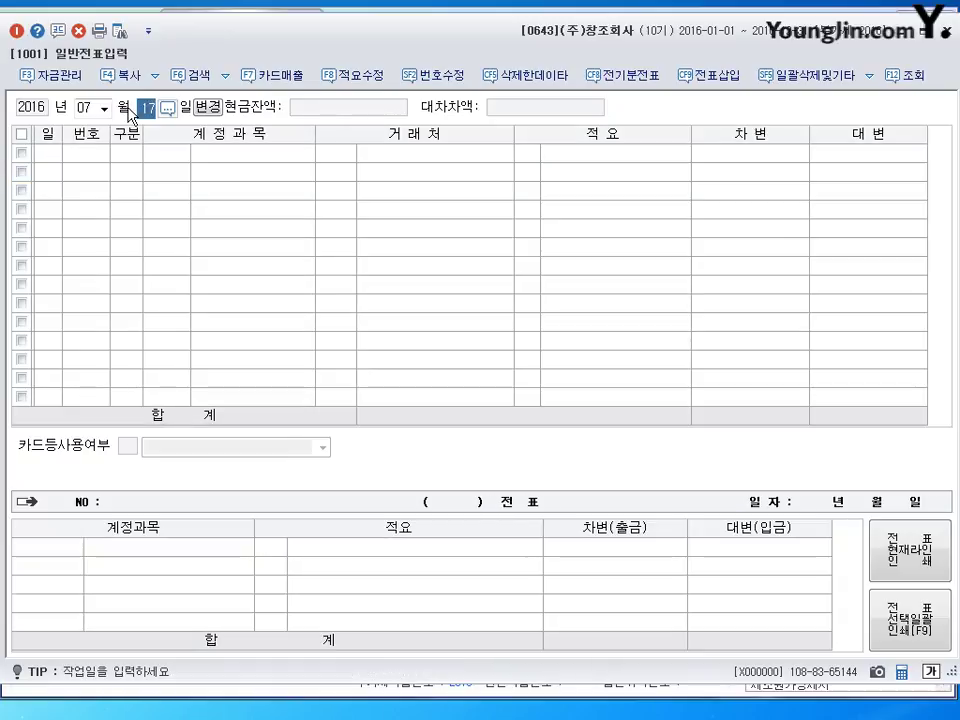
Step: Start a 22 July voucher with a debit of 8,500,000 to 0209 감가상각누계액
text(22)
key(Return)
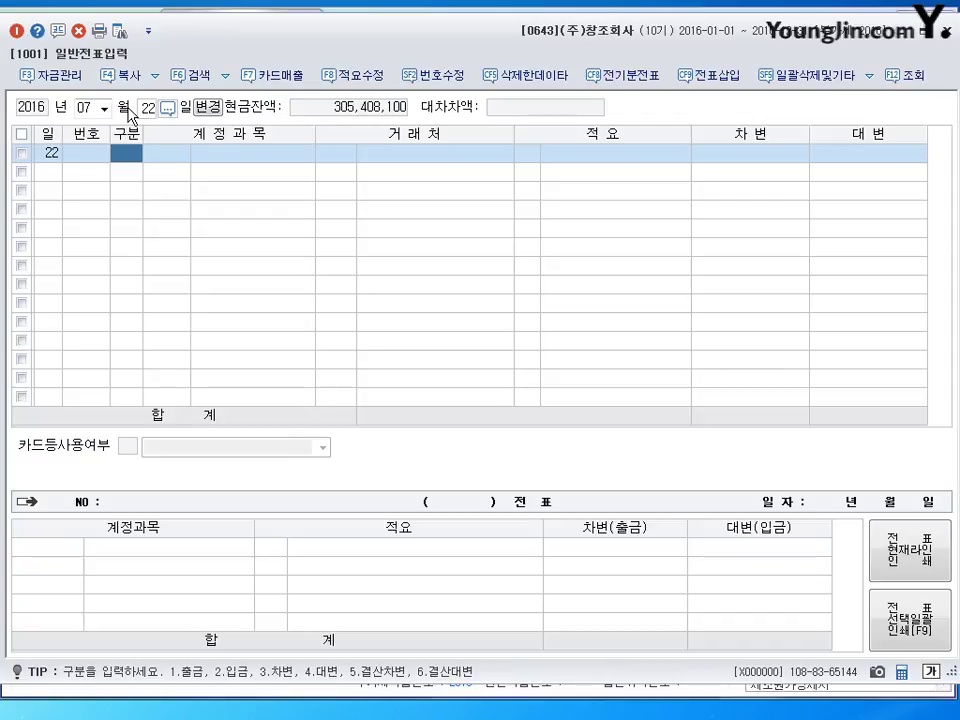
text(3)
key(Return)
text(209)
key(Return)
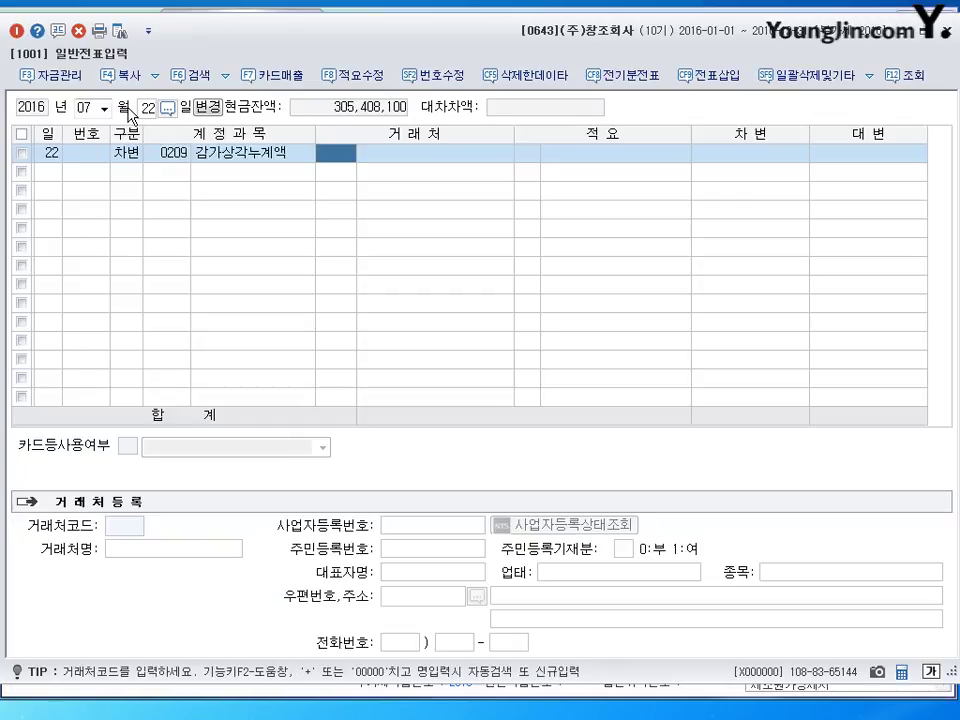
key(Return)
key(Return)
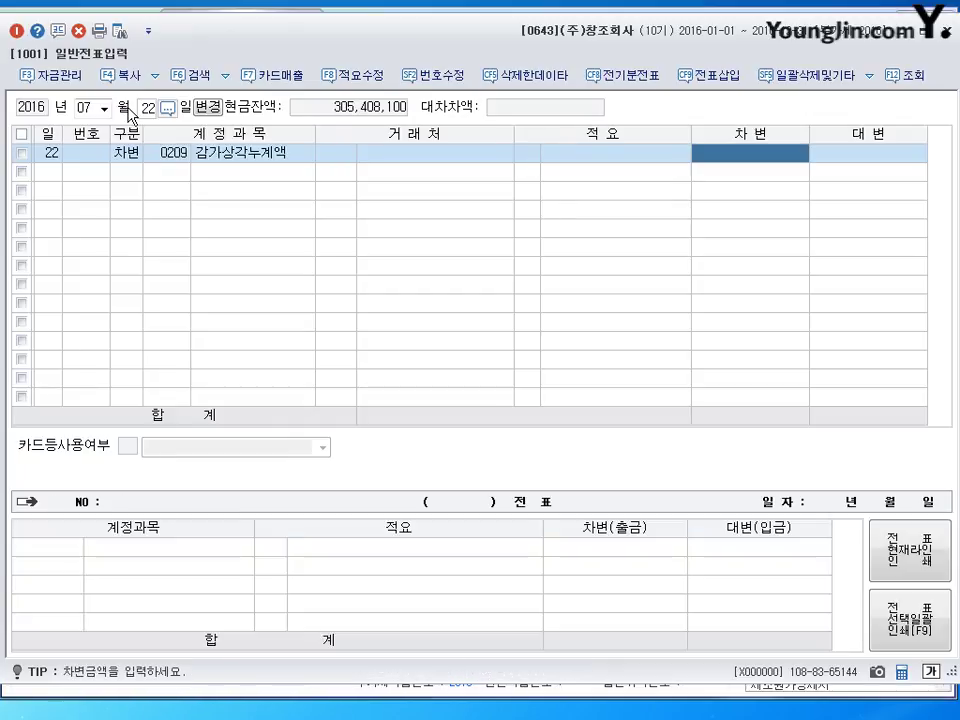
text(8500000)
key(Return)
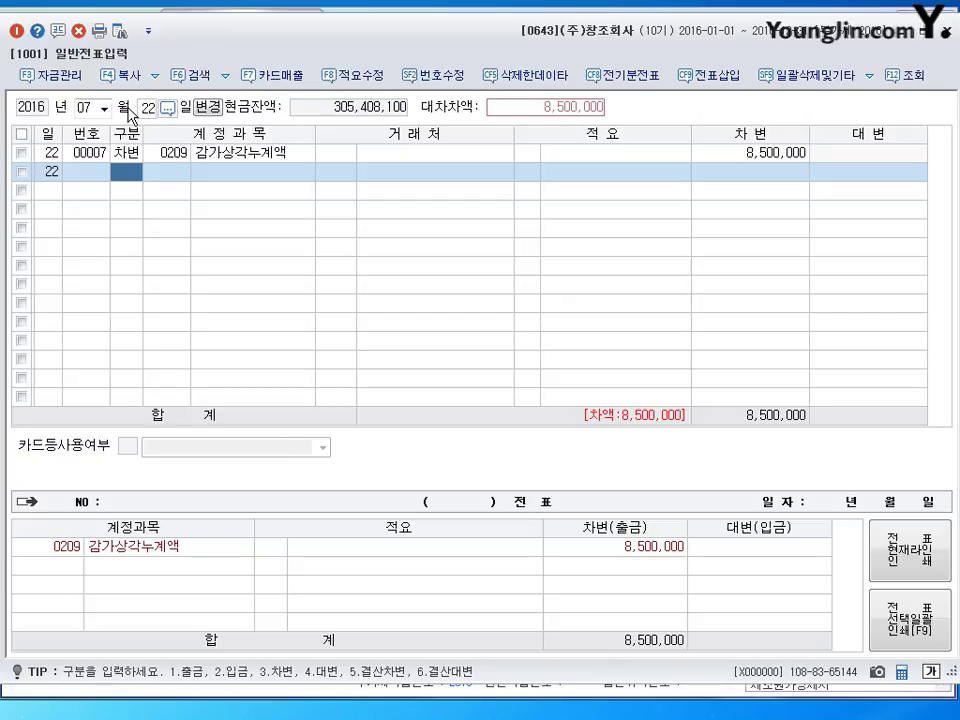
Step: Add a 6,500,000 debit to 0970 유형자산처분손실 and a balancing 15,000,000 credit to 0208 차량운반구
key(3)
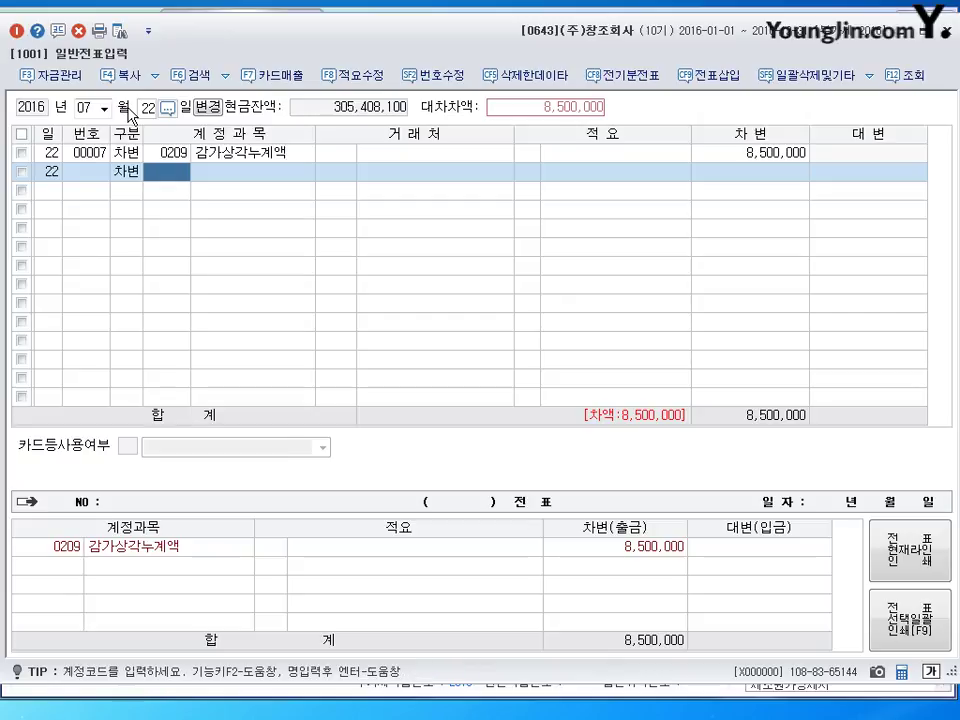
text(970)
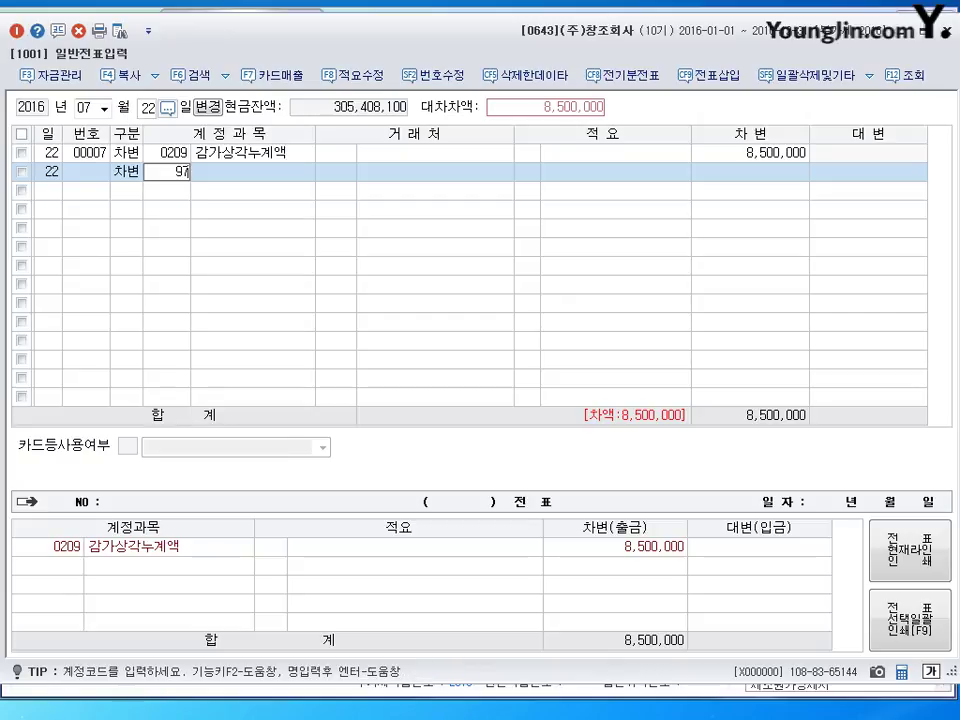
key(Return)
key(Return)
key(Return)
key(Return)
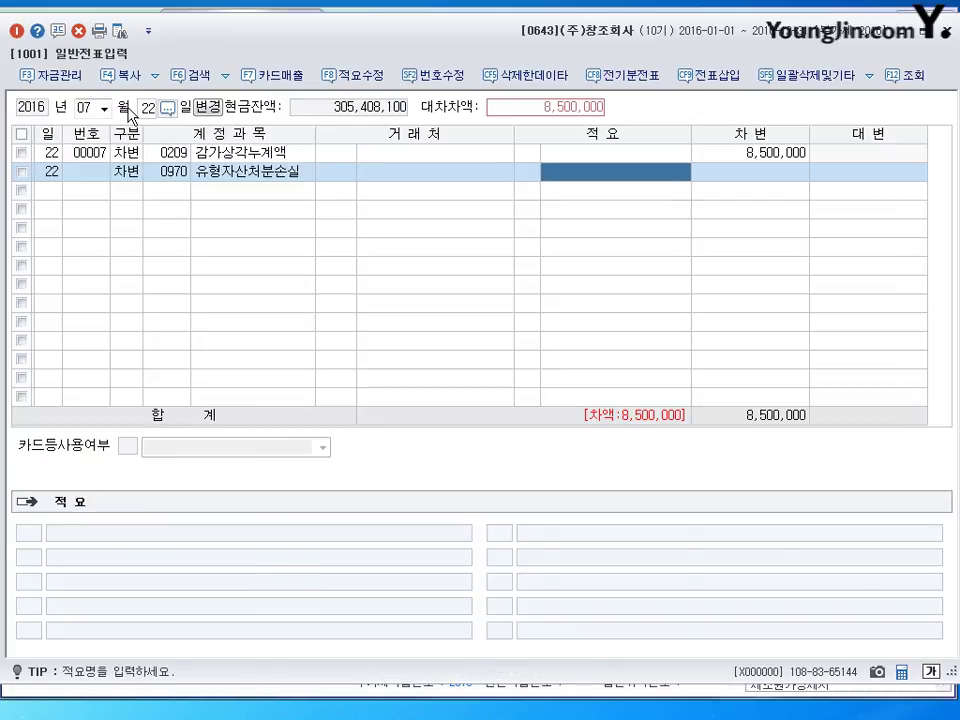
text(6,500,000)
key(Return)
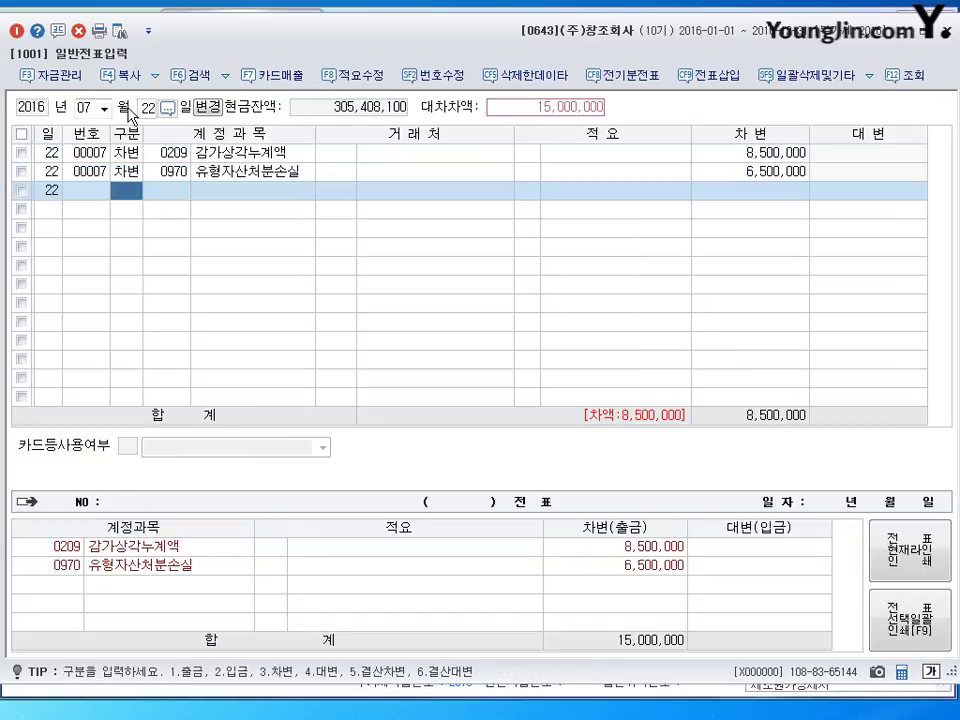
text(4208)
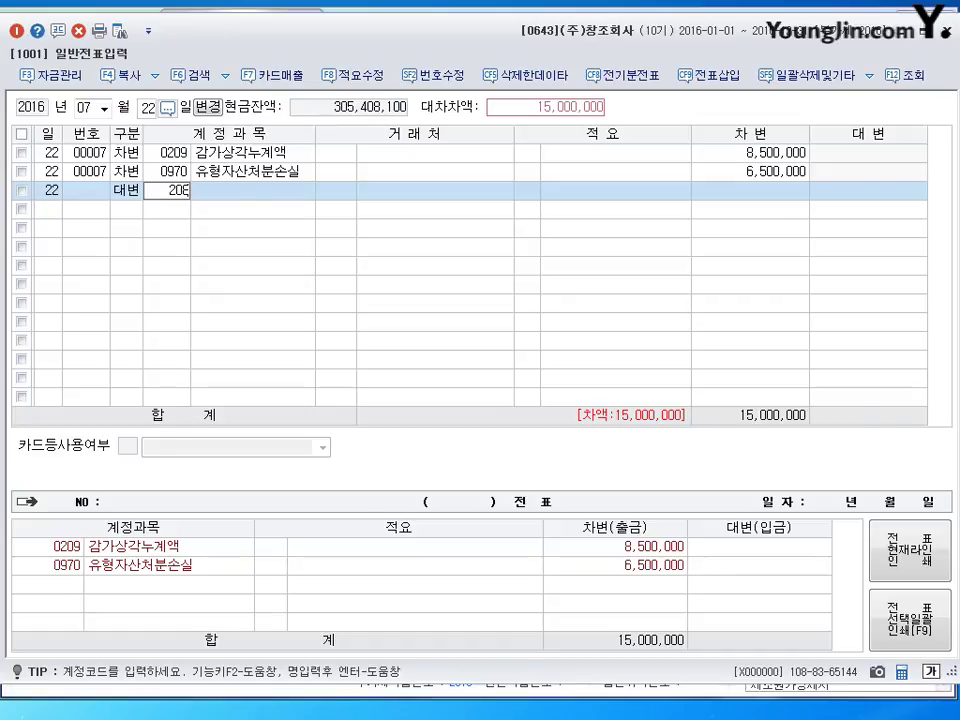
key(Return)
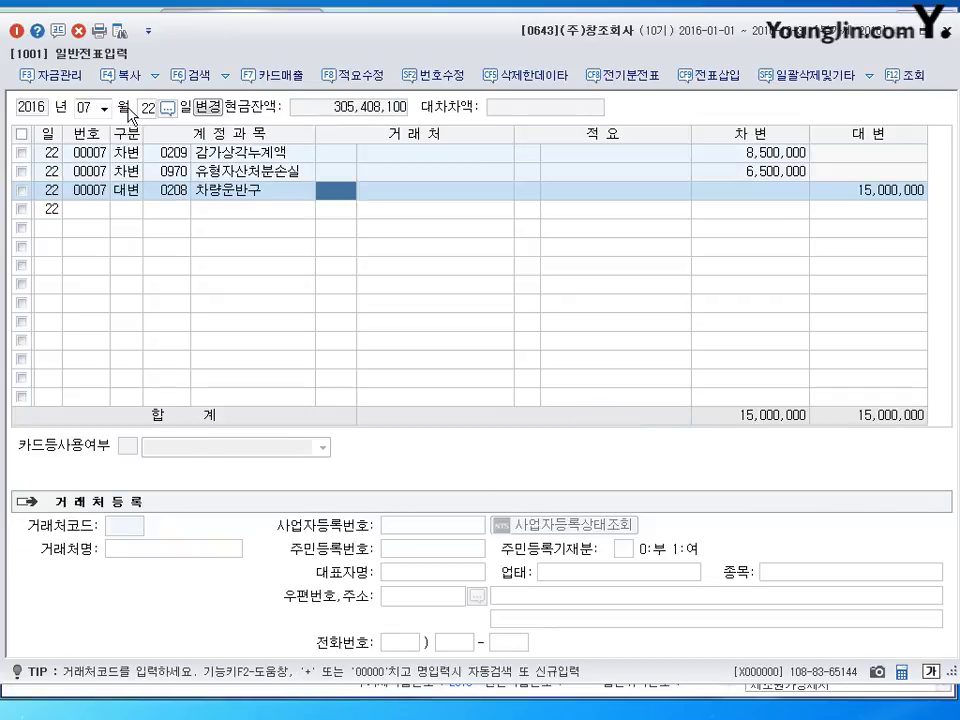
key(Return)
key(Return)
key(Return)
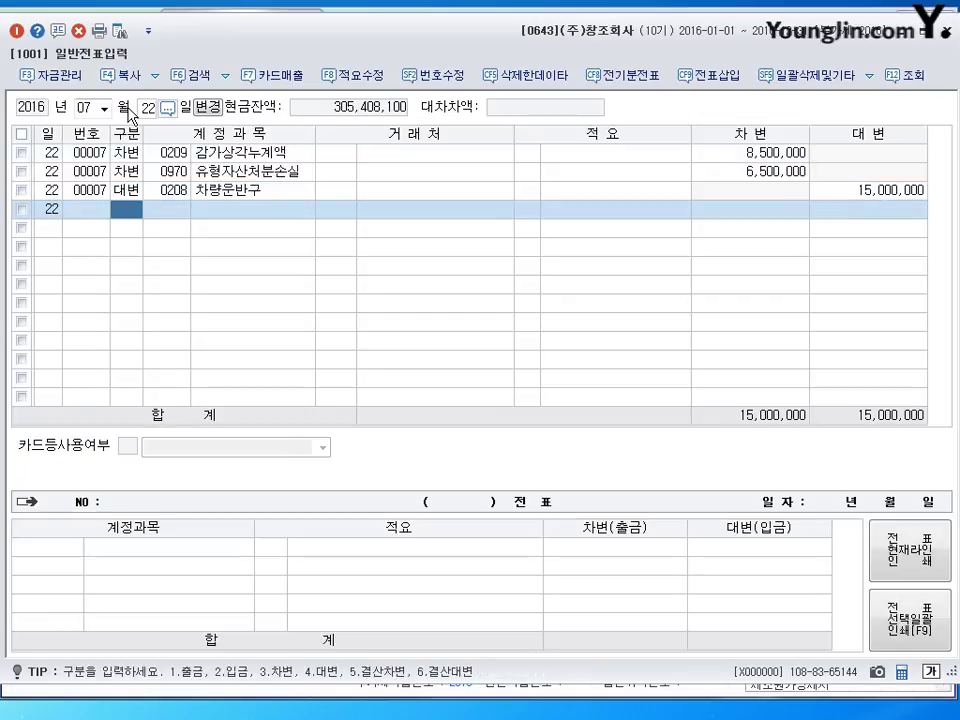
click(129, 110)
key(shift+Tab)
Step: Start an 6 August cash-out voucher on account 0131 선급금
text(08)
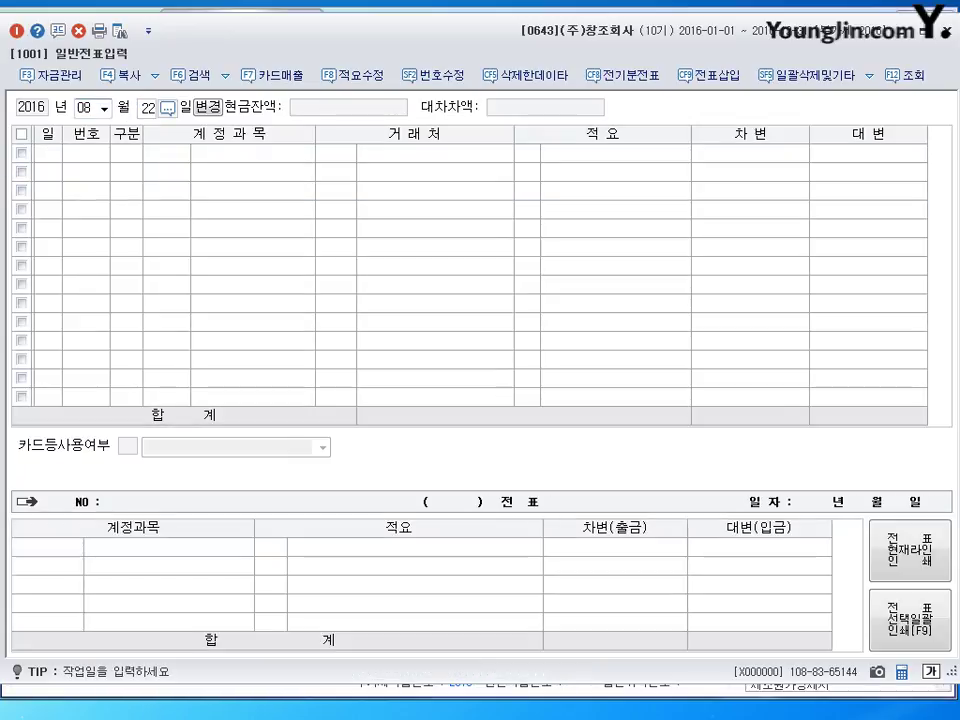
key(Return)
text(6)
key(Return)
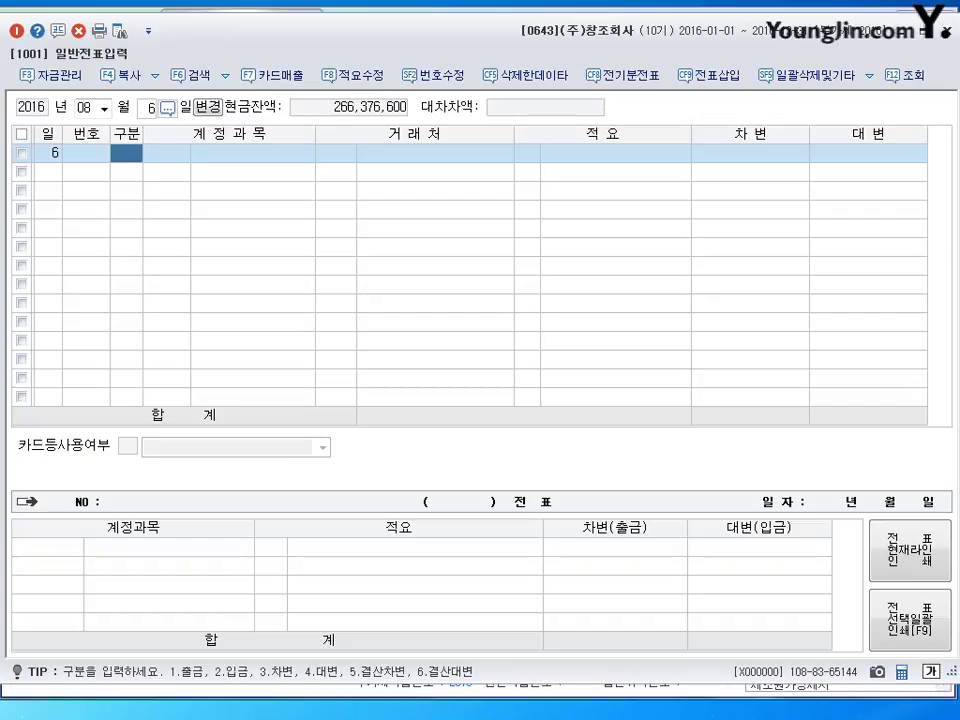
text(1)
key(Return)
text(131)
key(Return)
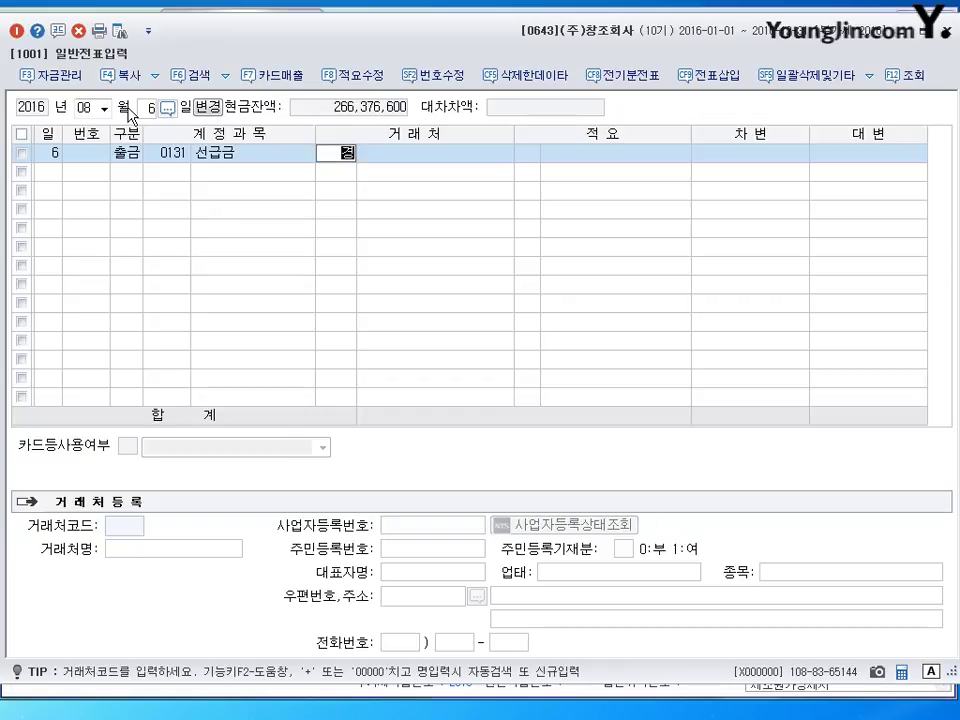
Step: Assign partner 경북유통 and enter the 5,000,000 advance payment amount
text(경북)
key(Return)
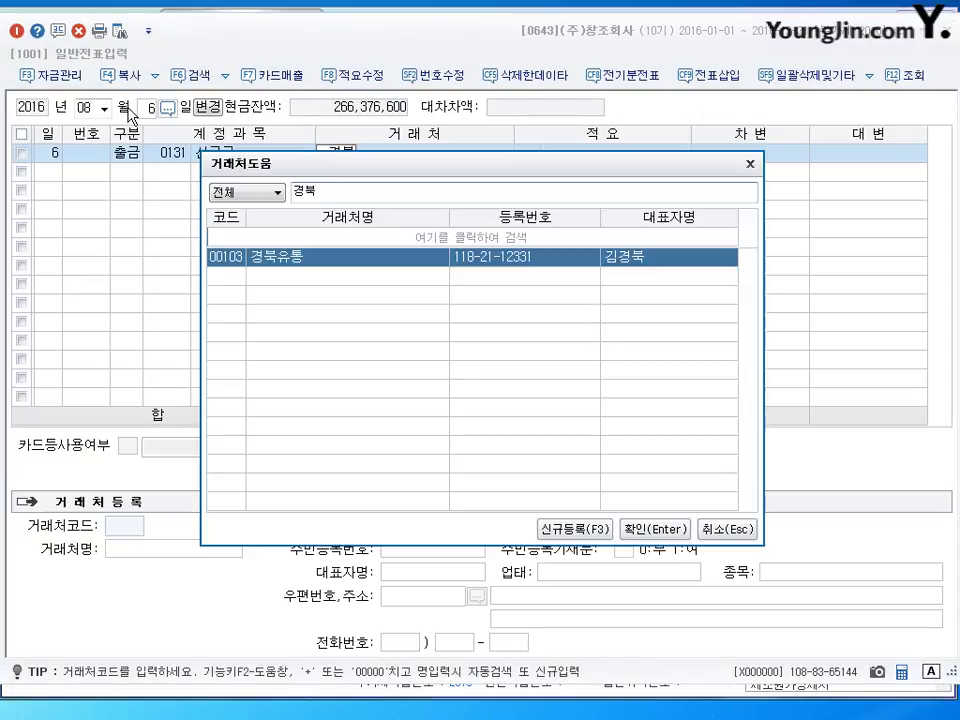
key(Return)
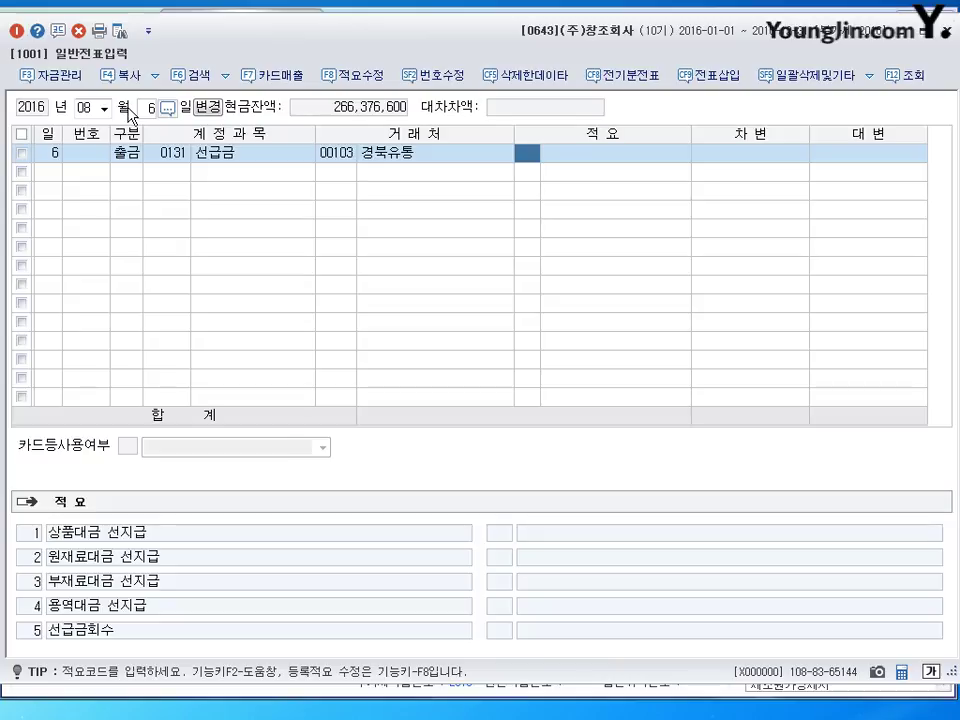
key(Return)
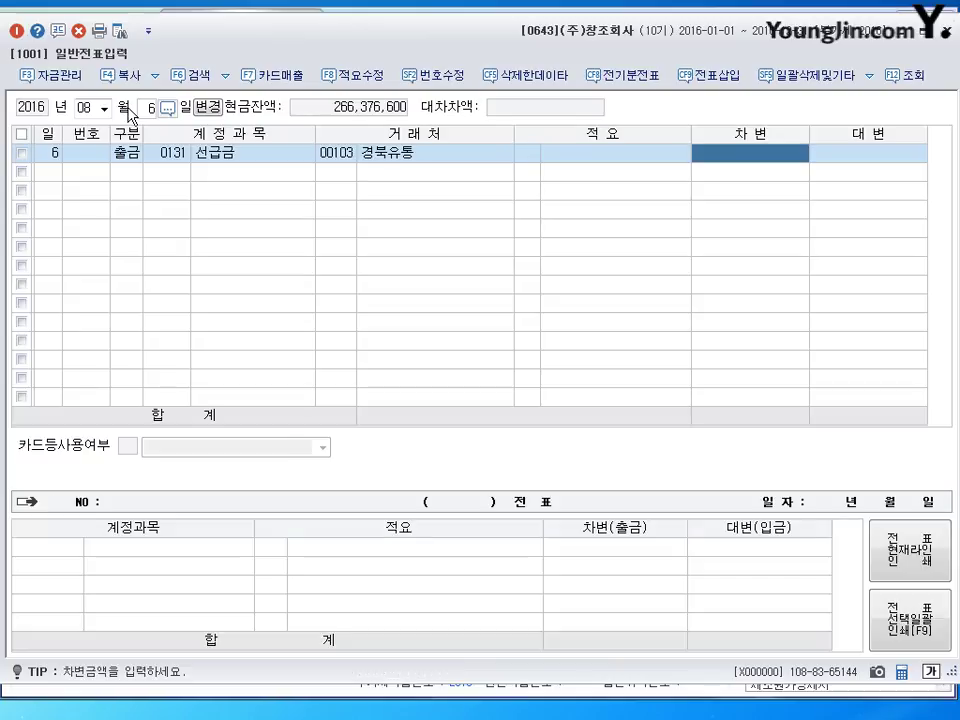
text(5000000)
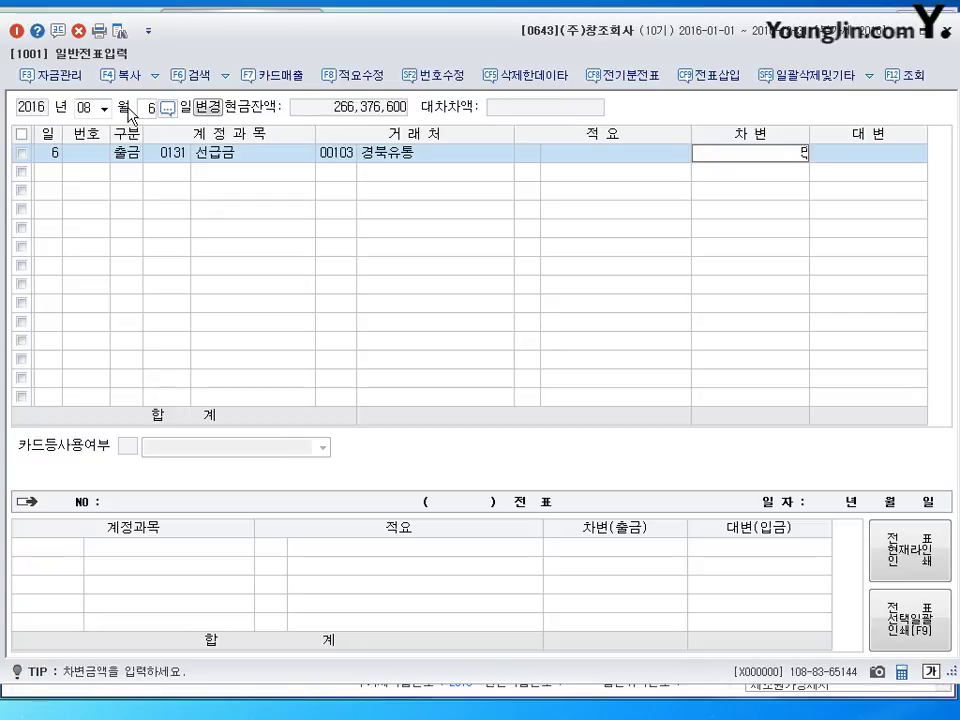
key(Return)
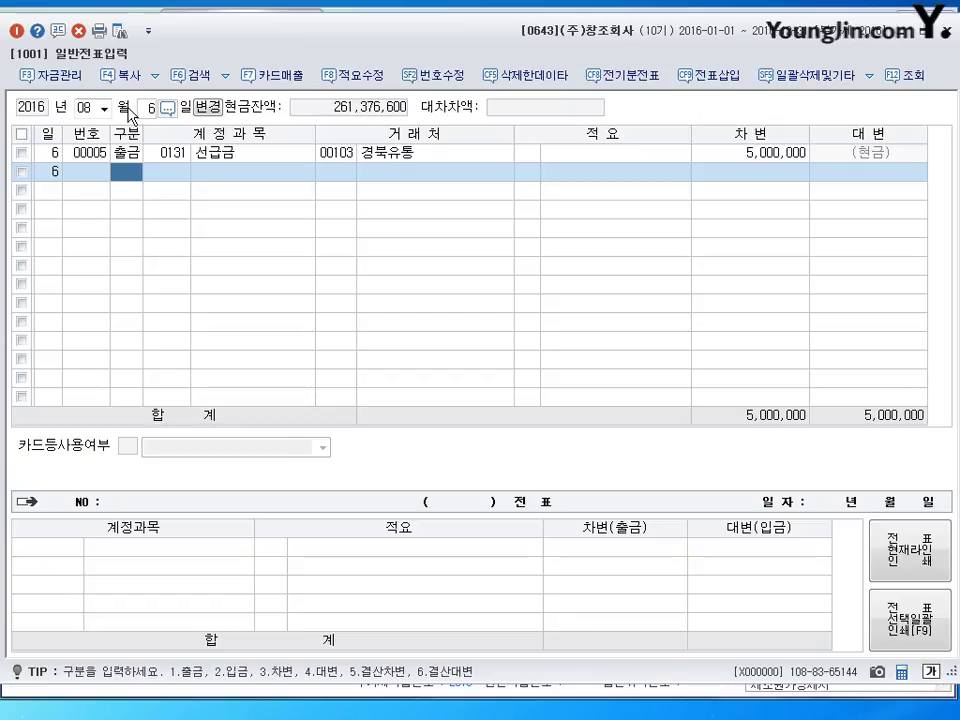
click(131, 110)
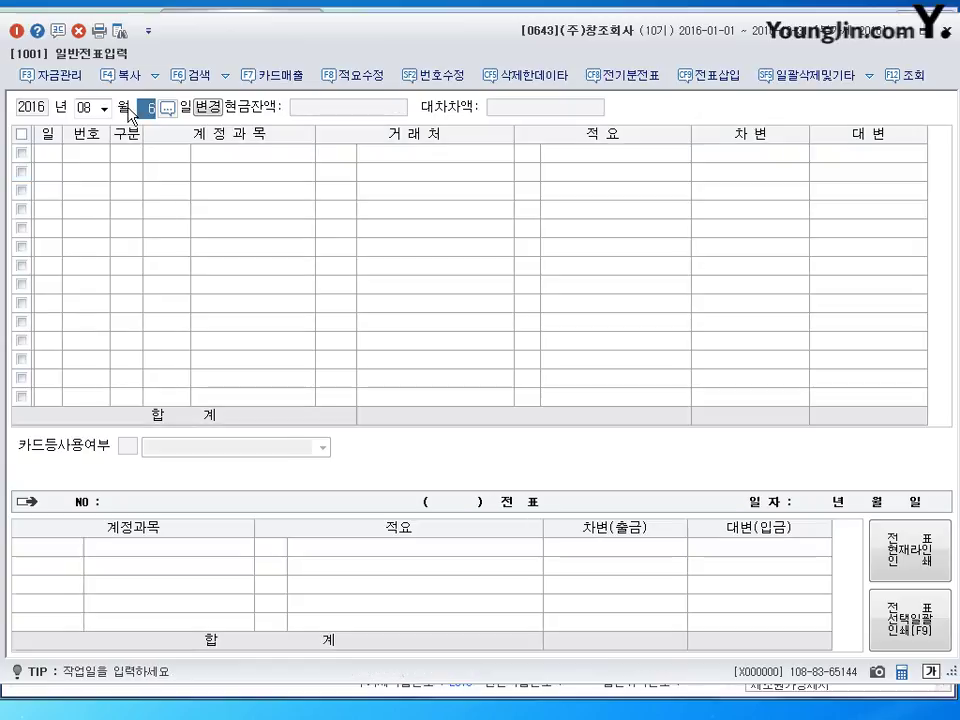
Step: Start a 9 August voucher debiting 0956 매출채권처분손실 350,000
text(9)
key(Return)
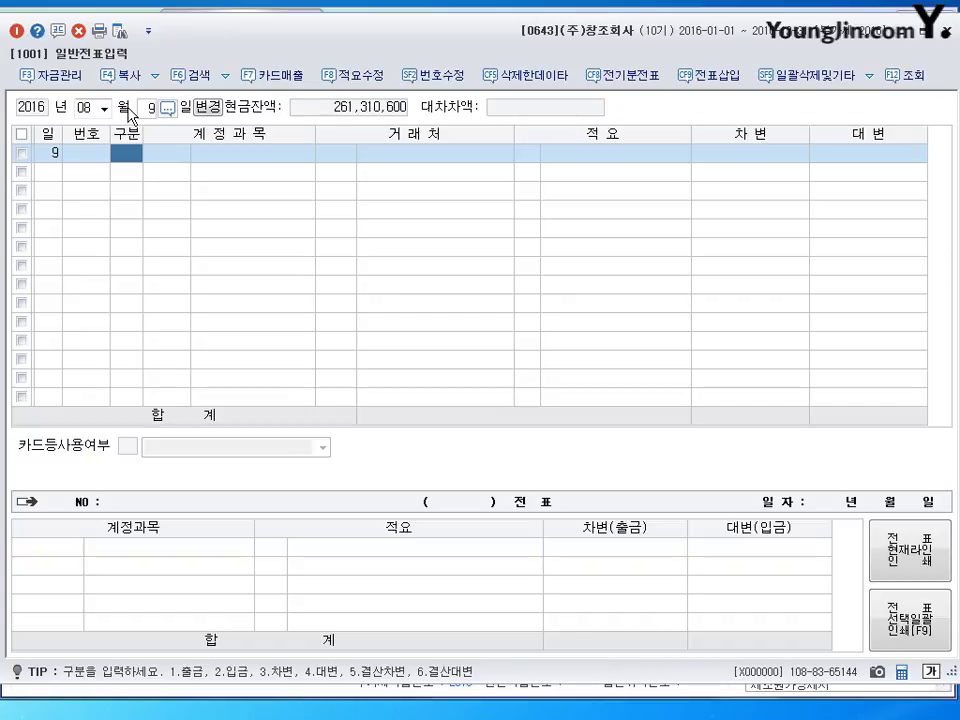
text(3)
key(Return)
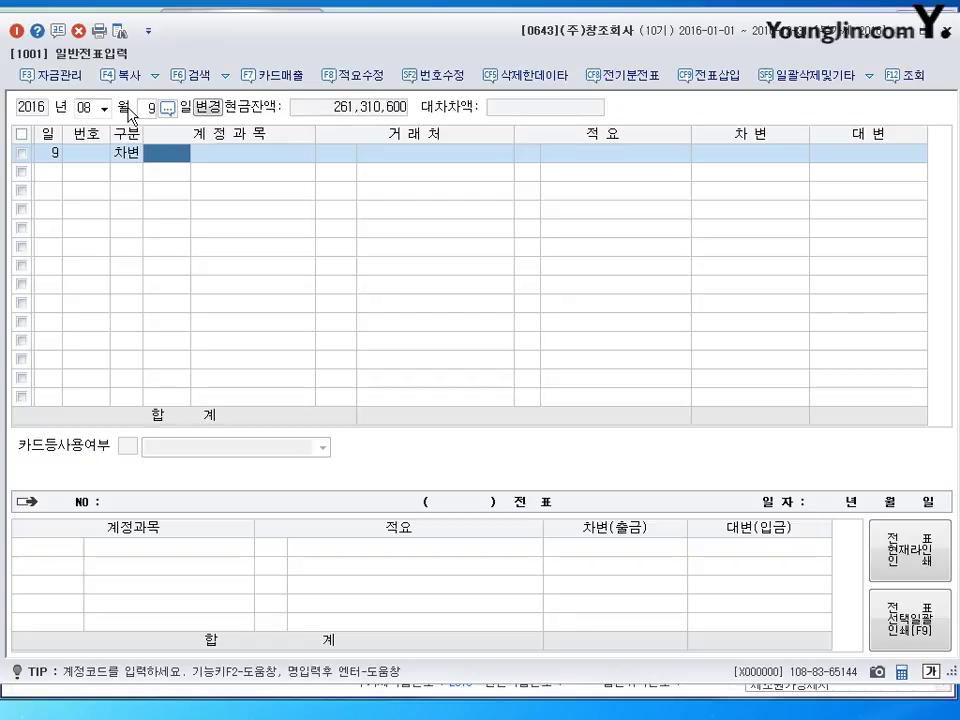
text(956)
key(Return)
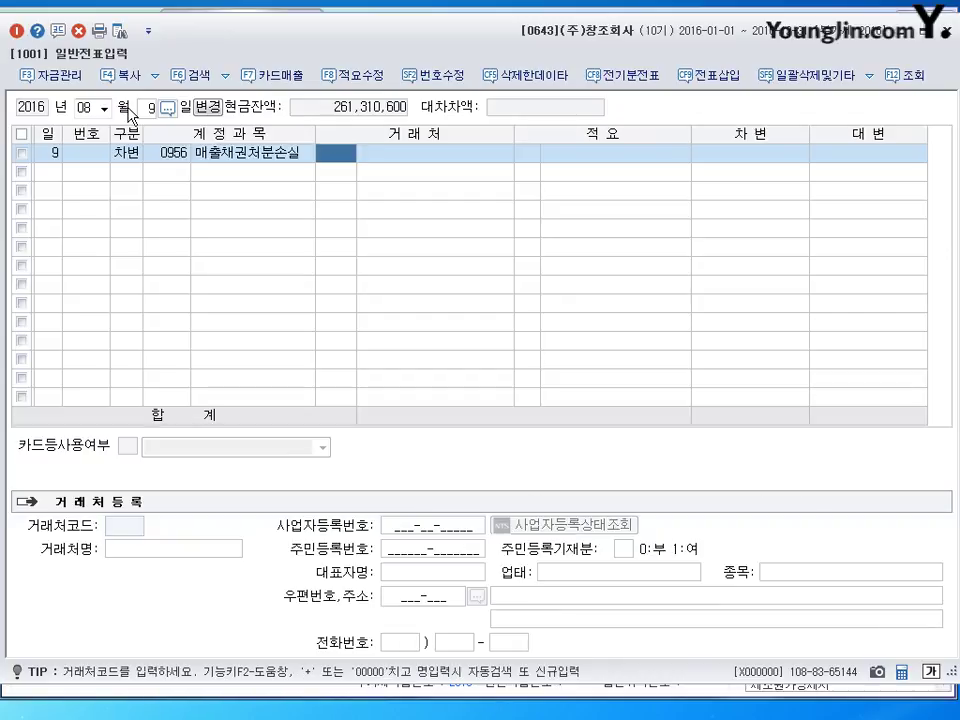
key(Return)
key(Return)
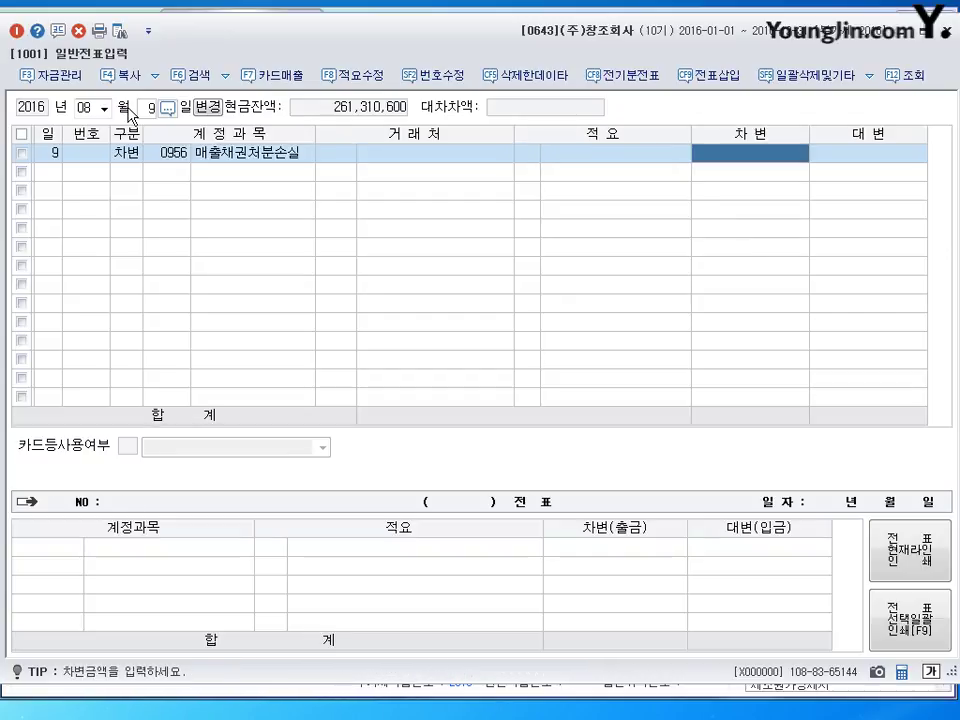
text(3500000)
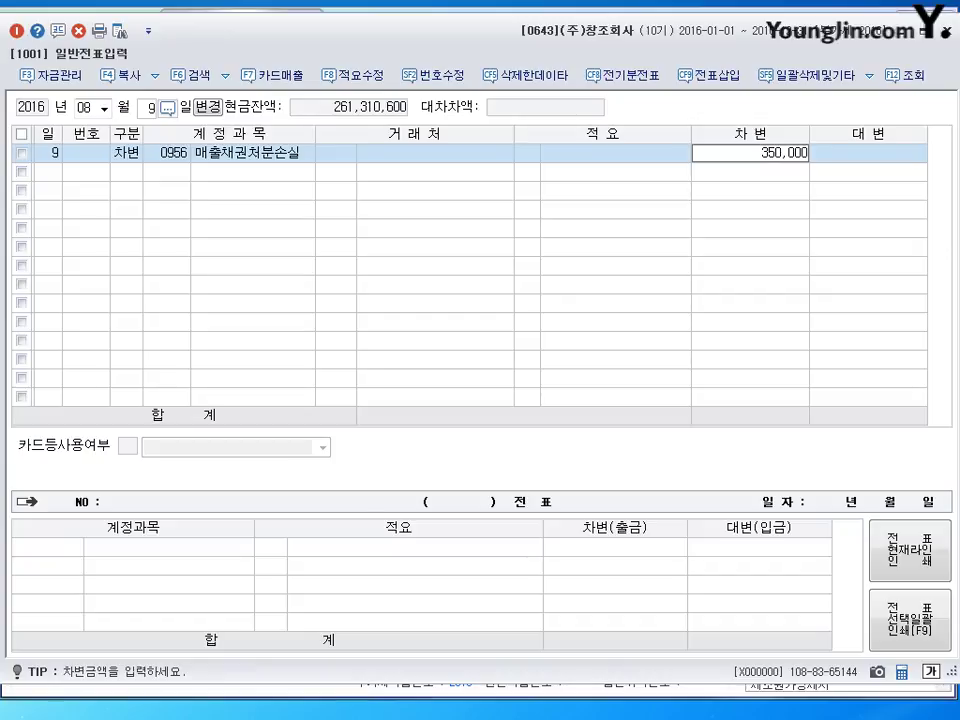
key(Return)
Step: Add a 9,650,000 debit to 0103 보통예금
text(3)
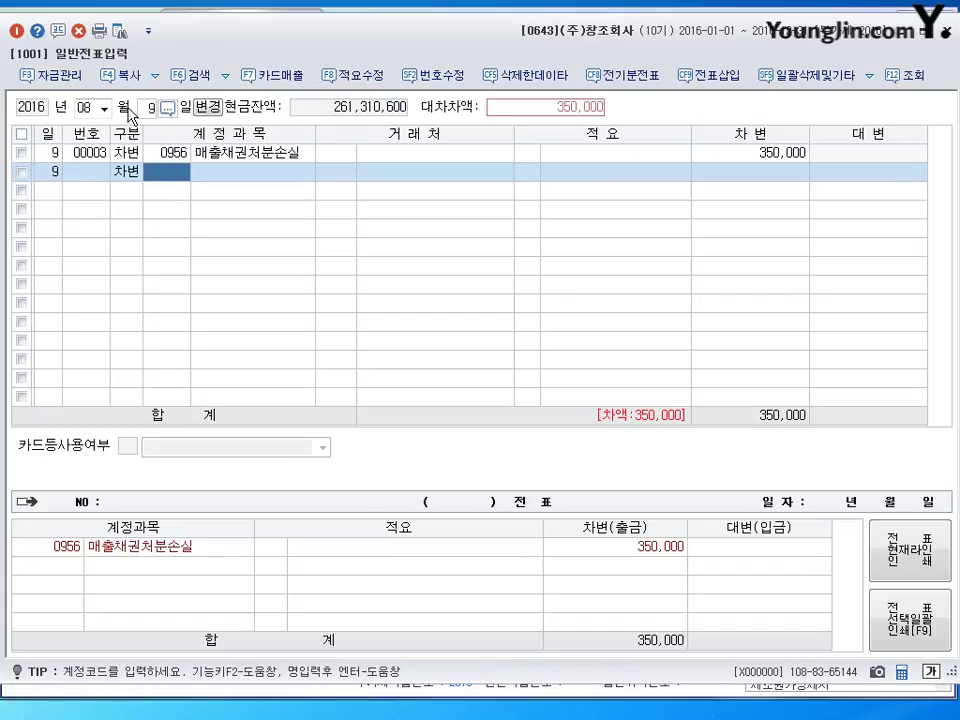
text(103)
key(Return)
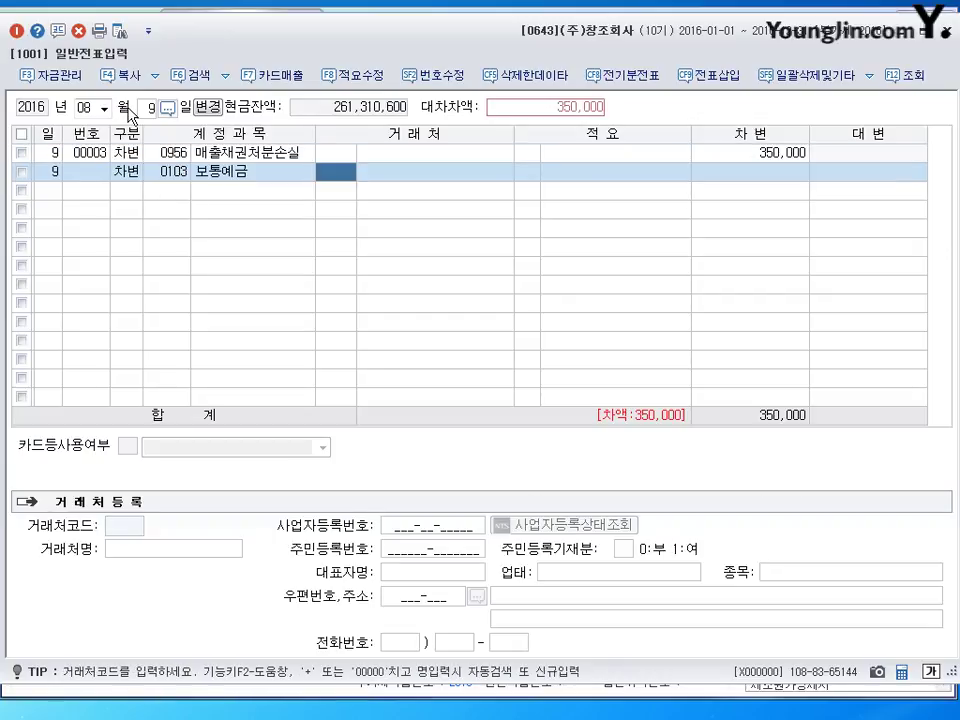
key(Return)
key(Return)
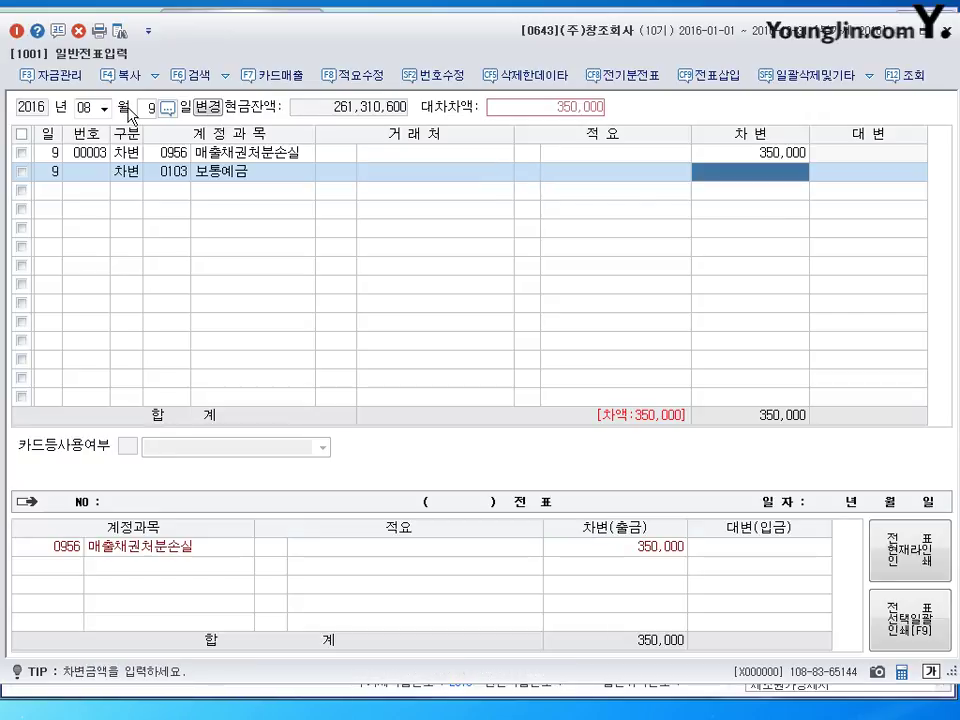
text(9650000)
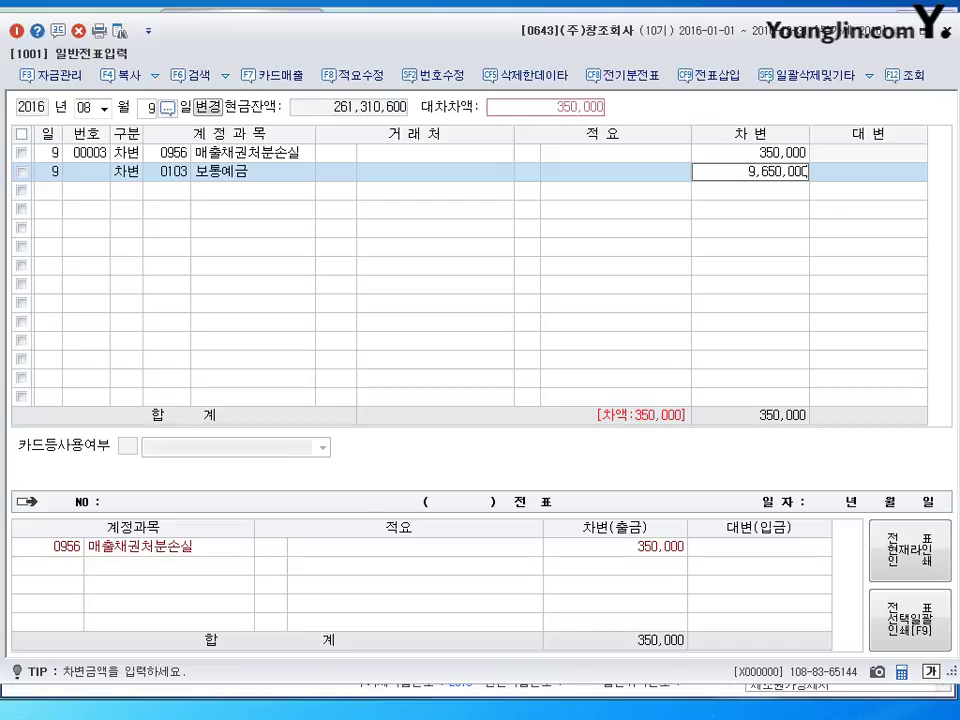
key(Return)
Step: Credit 0110 받을어음 10,000,000 for customer (주)송강 to balance the voucher
text(40110)
key(Return)
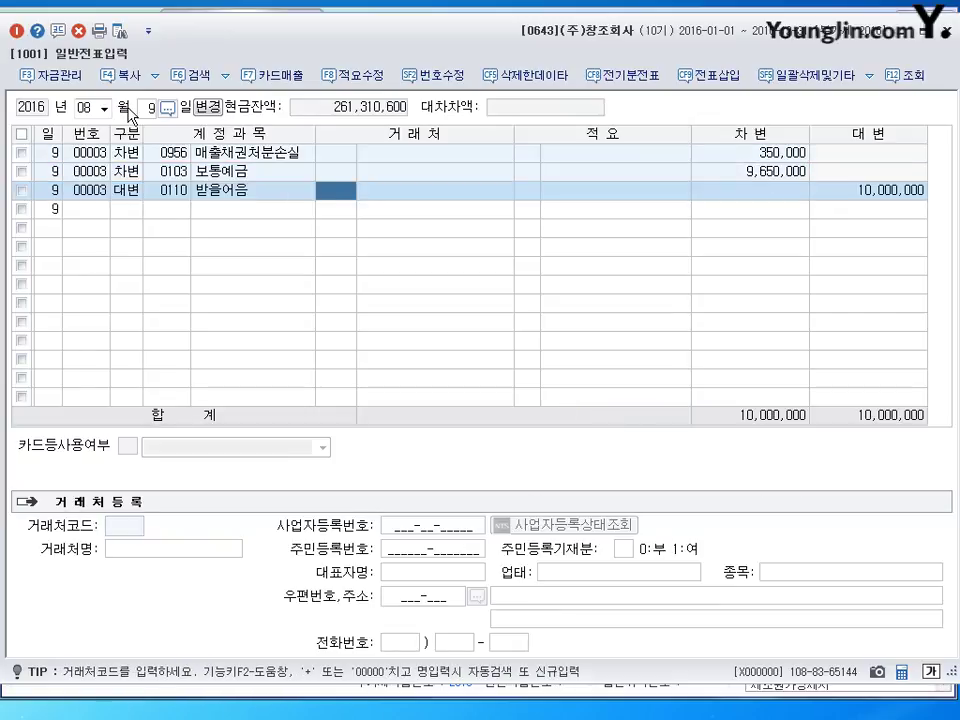
text(송길)
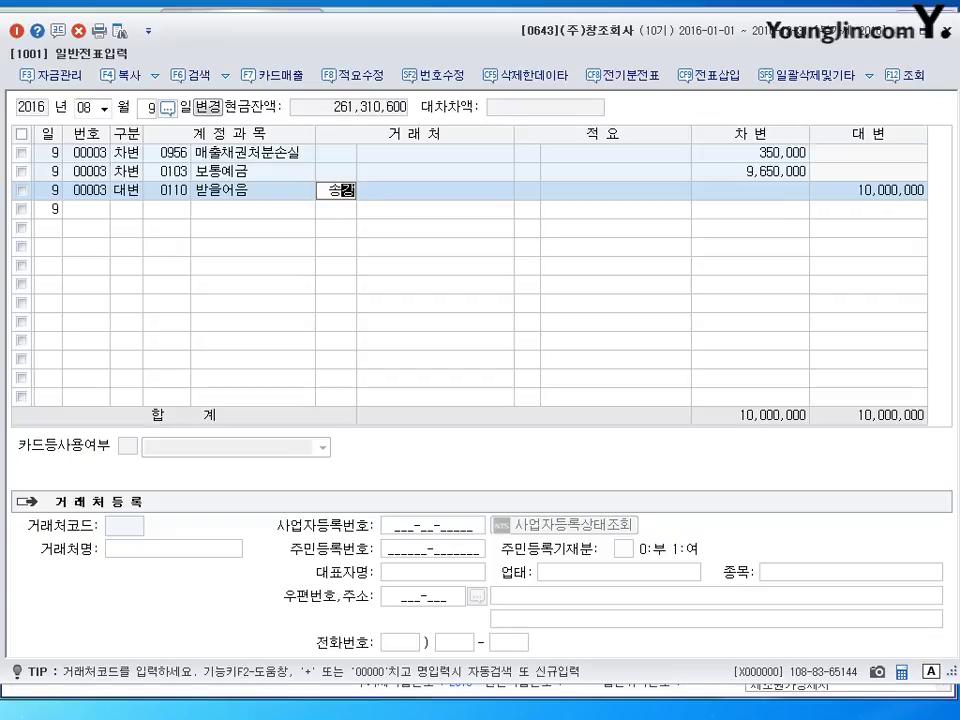
key(Return)
key(Return)
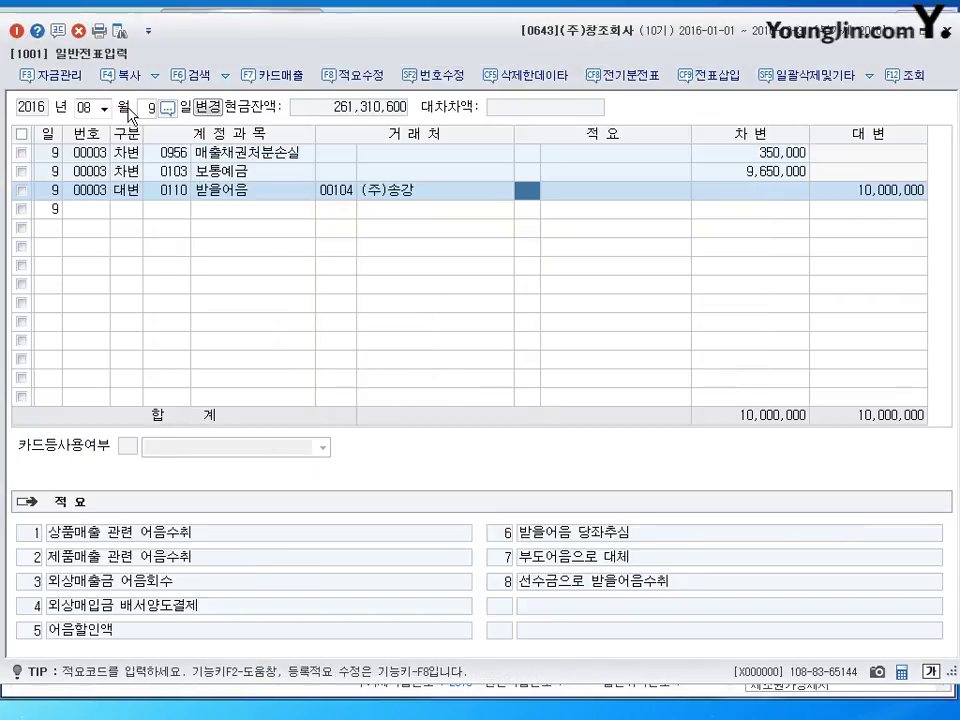
key(Return)
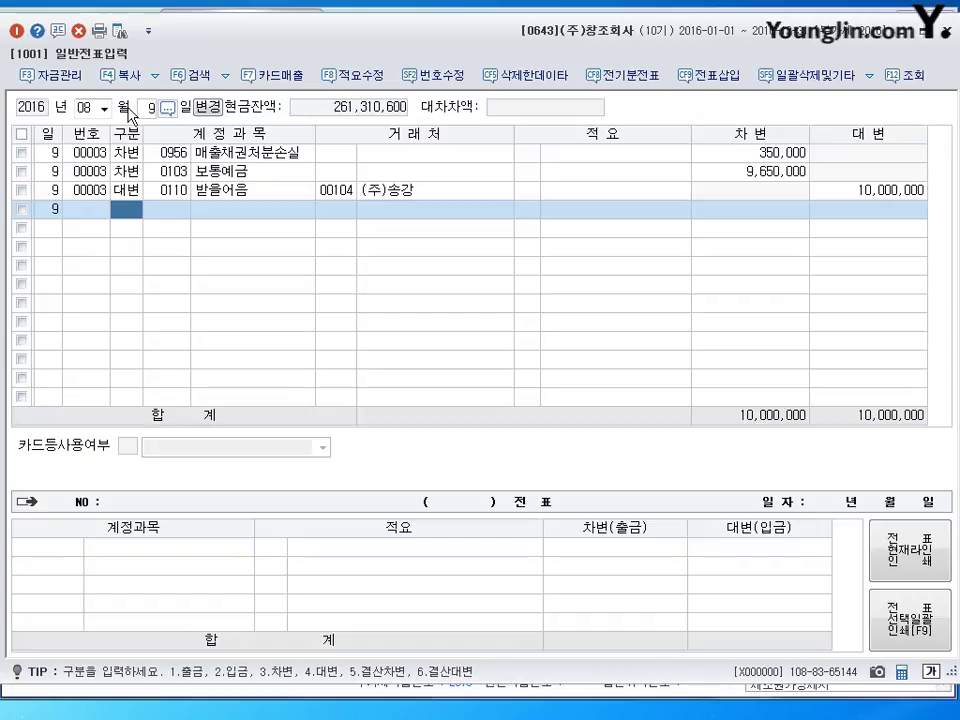
click(130, 108)
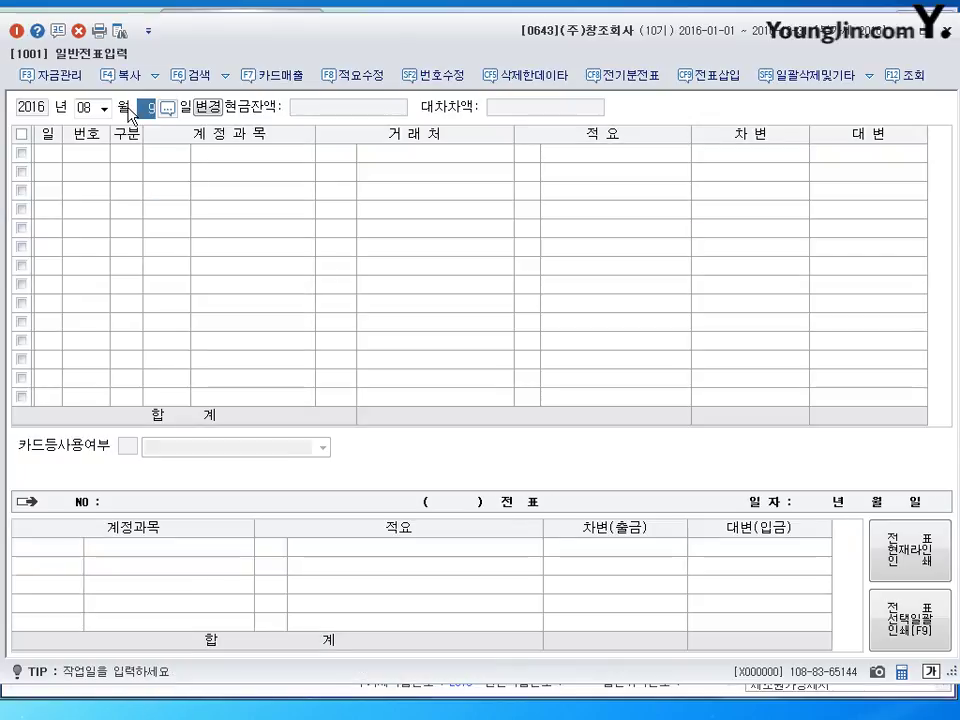
Step: On 22 August, debit 0251 외상매입금 64,000,000 for customer (주)중국상사
text(22)
key(Return)
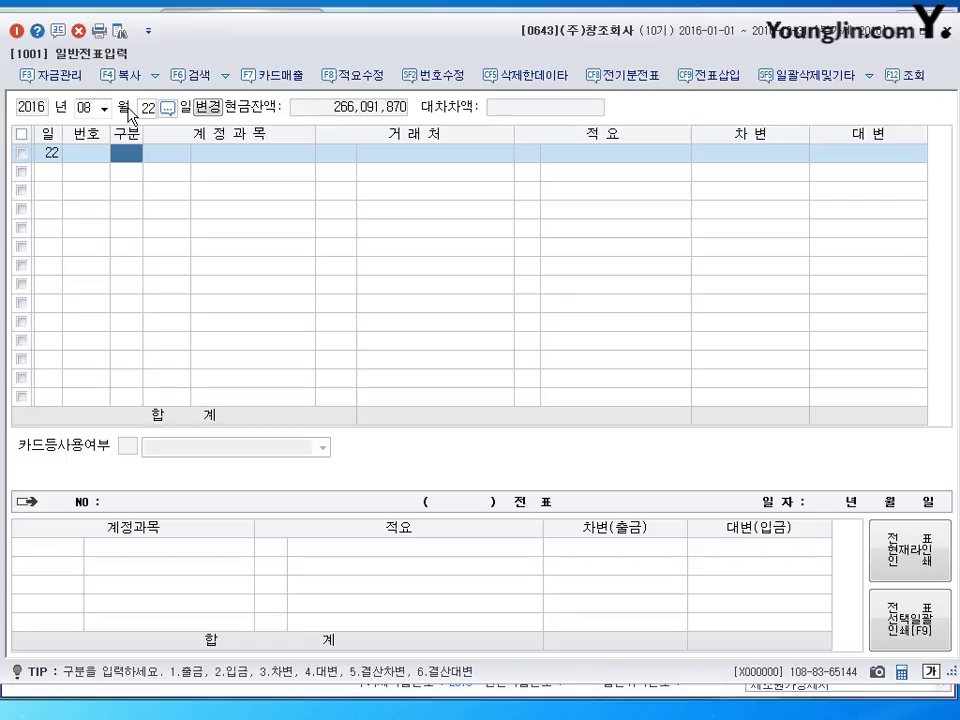
text(3251)
key(Return)
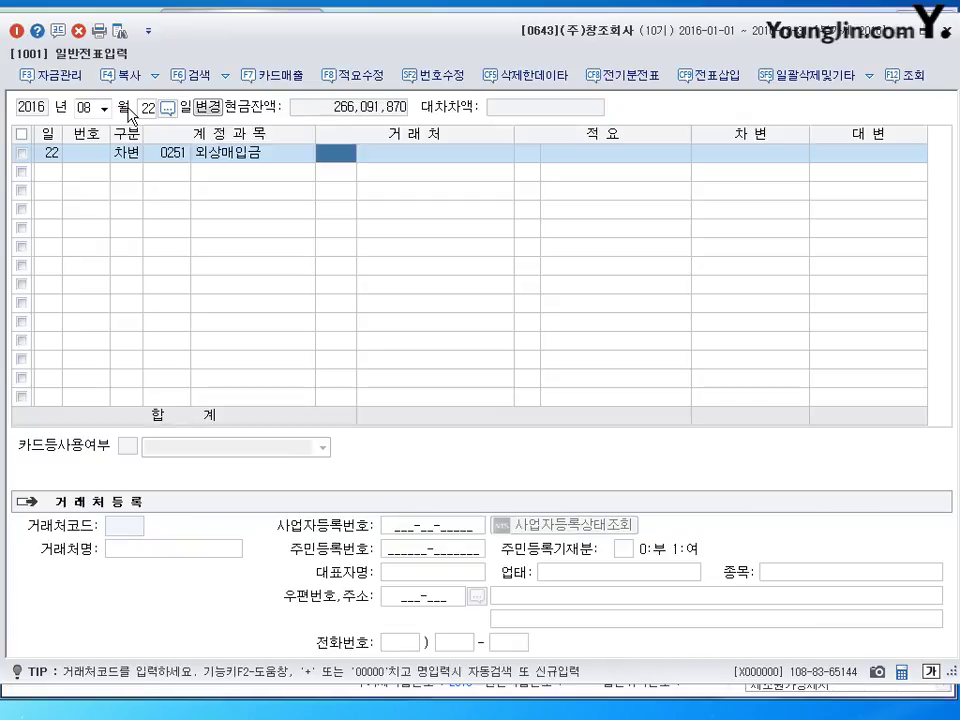
text(주)
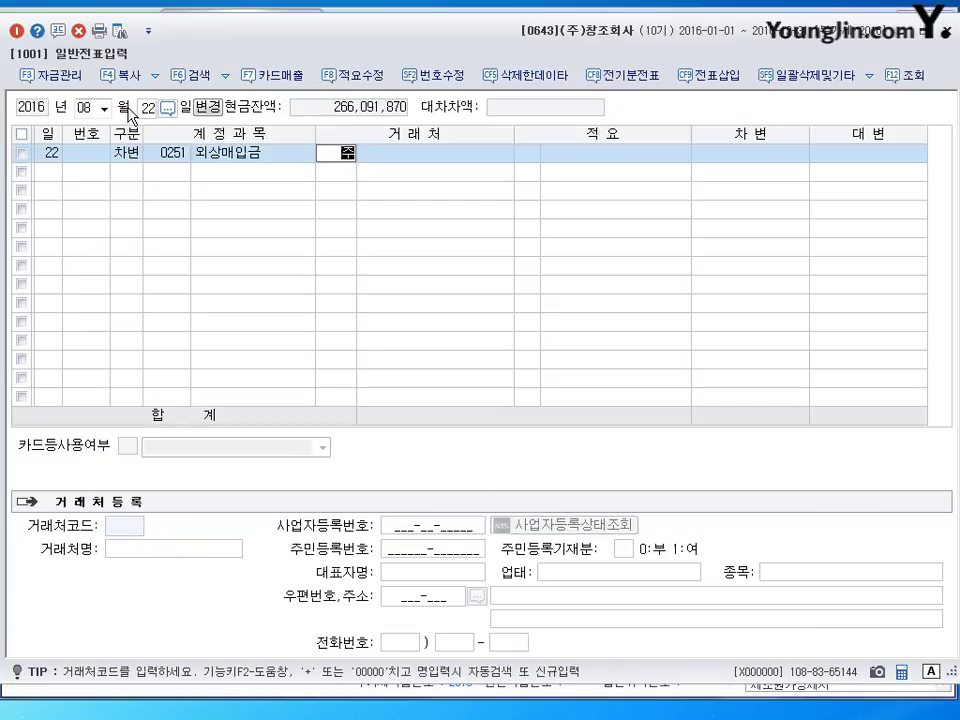
text(ㅇ)
text(국)
key(Return)
key(Return)
key(Return)
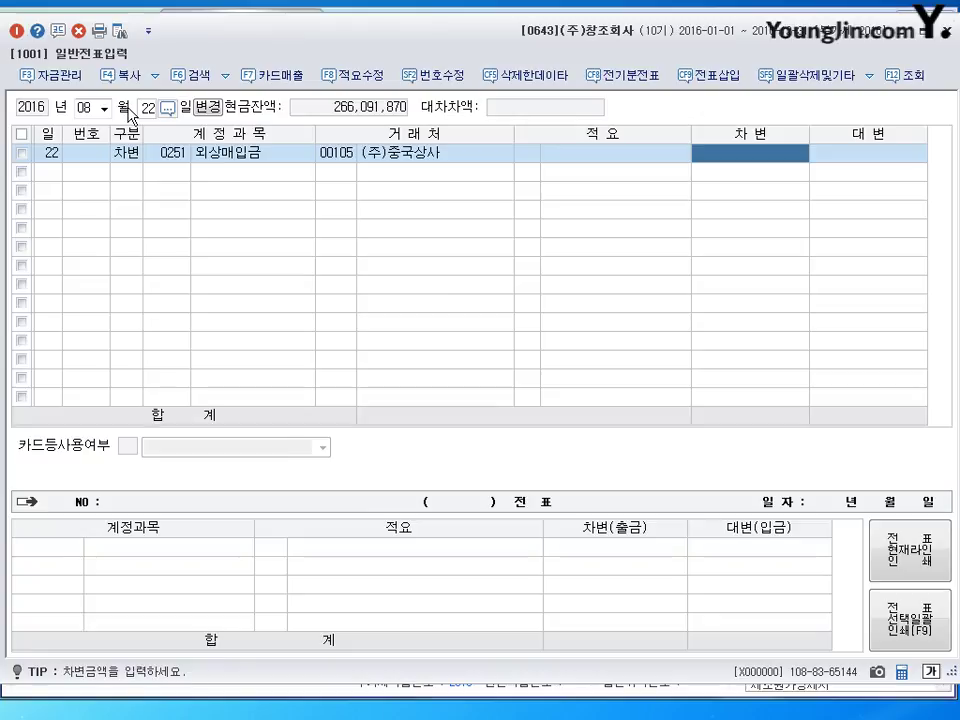
text(64000000)
key(Return)
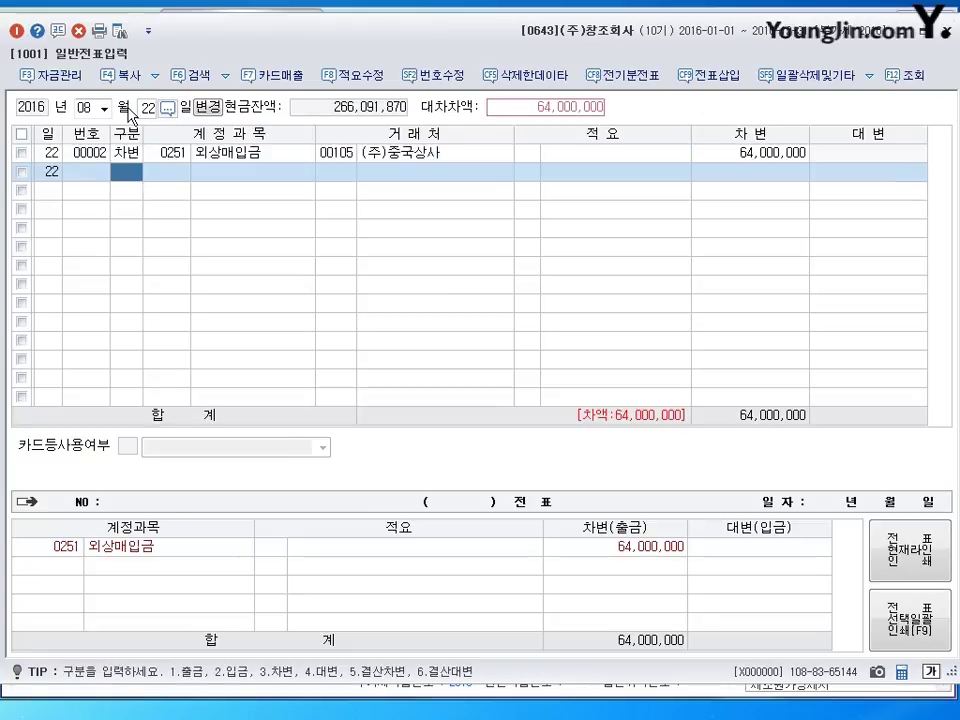
Step: Credit 0102 당좌예금 32,000,000
text(4102)
key(Return)
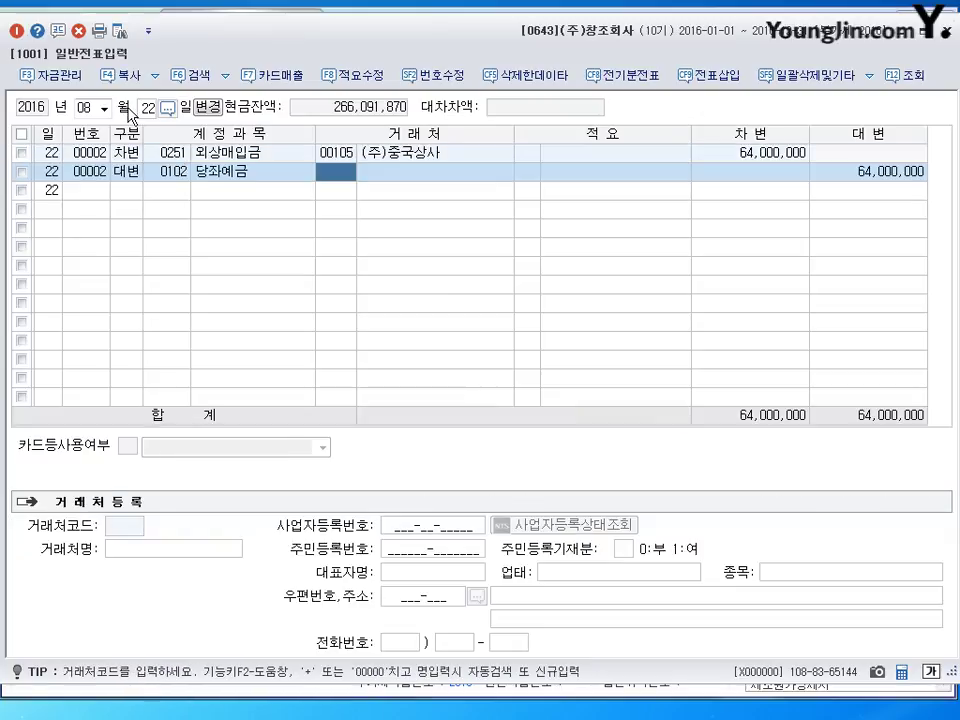
key(Return)
key(Return)
text(32,)
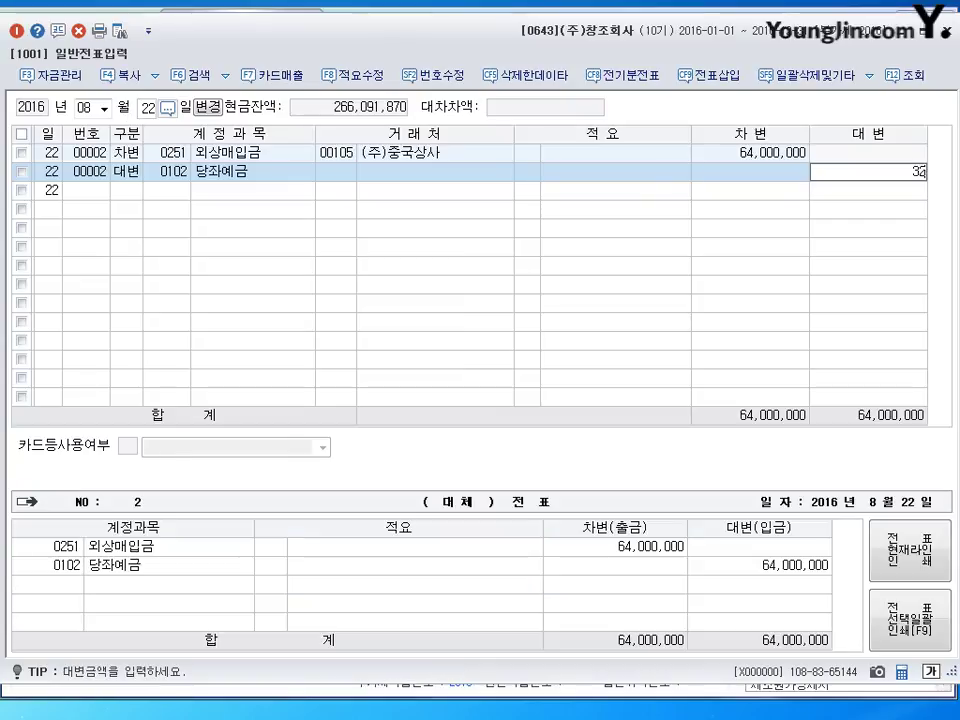
text(000,000)
Step: Credit 0918 채무면제이익 32,000,000, correcting the mistyped account code 0981
key(Return)
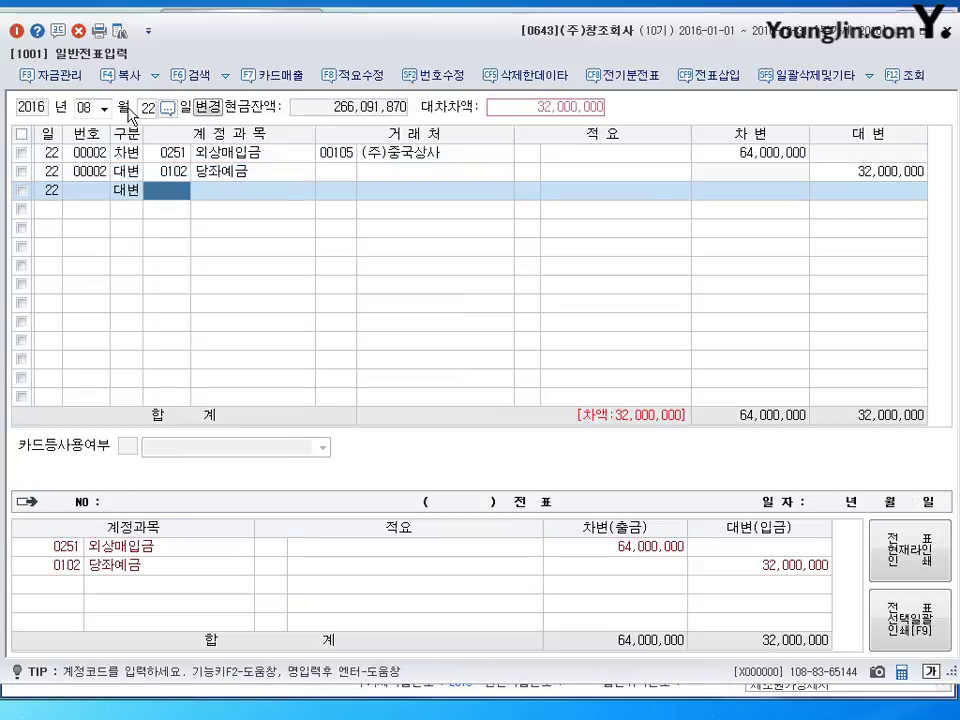
text(981)
key(Return)
key(Left)
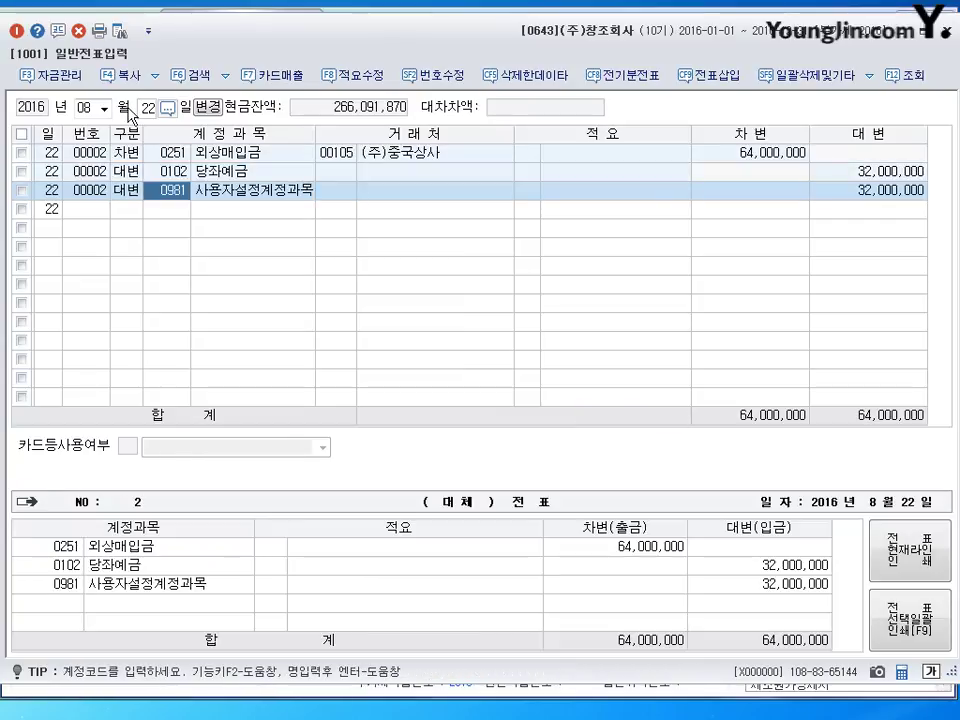
key(BackSpace)
text(918)
key(Return)
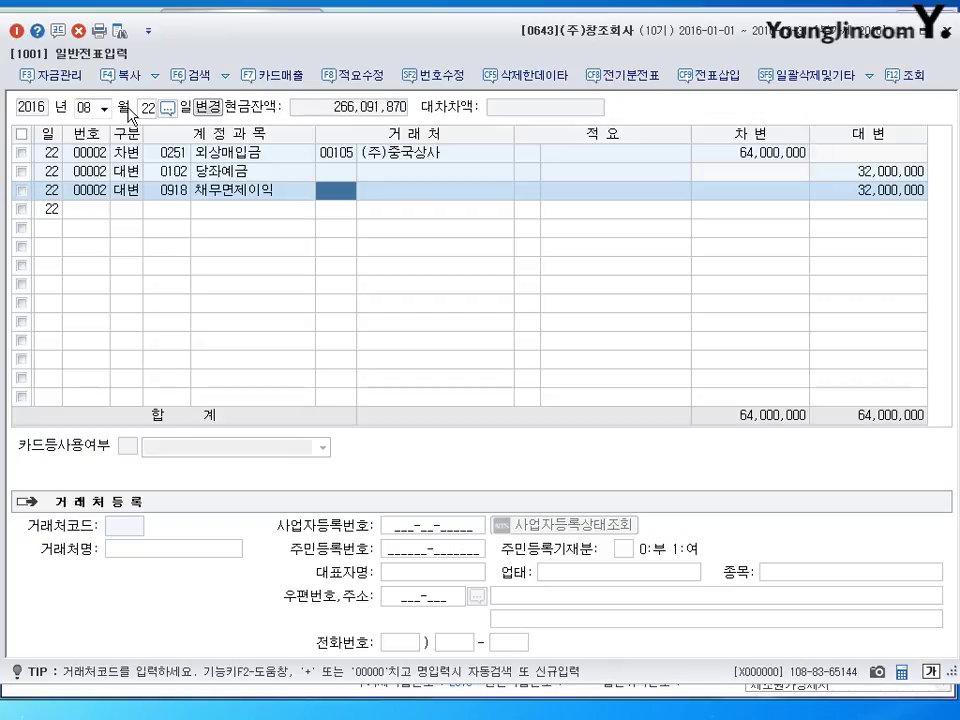
key(Return)
key(Return)
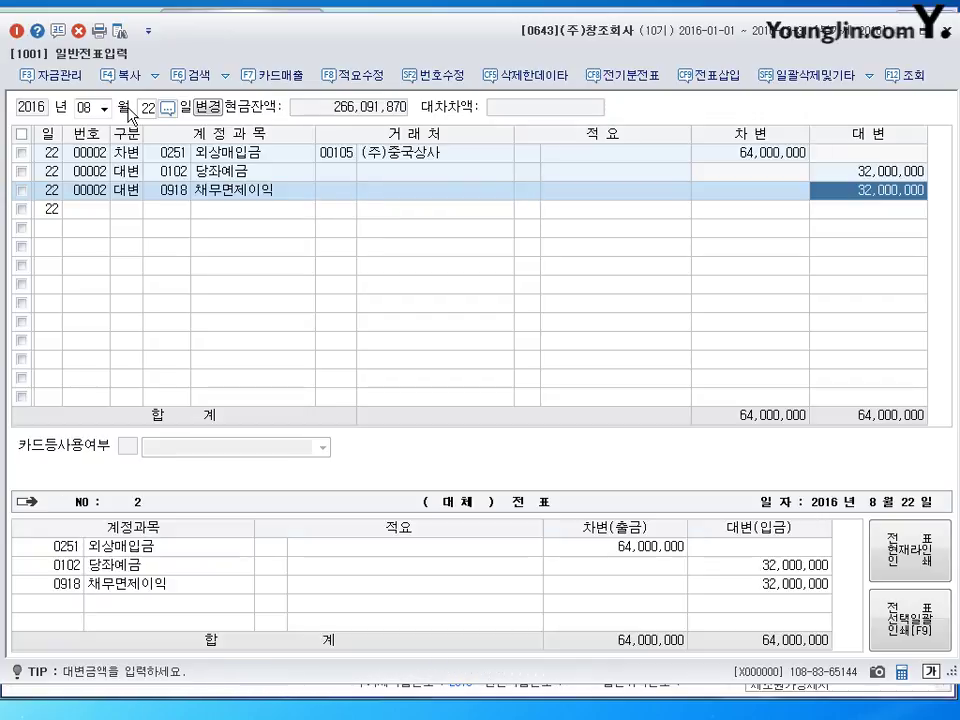
key(Return)
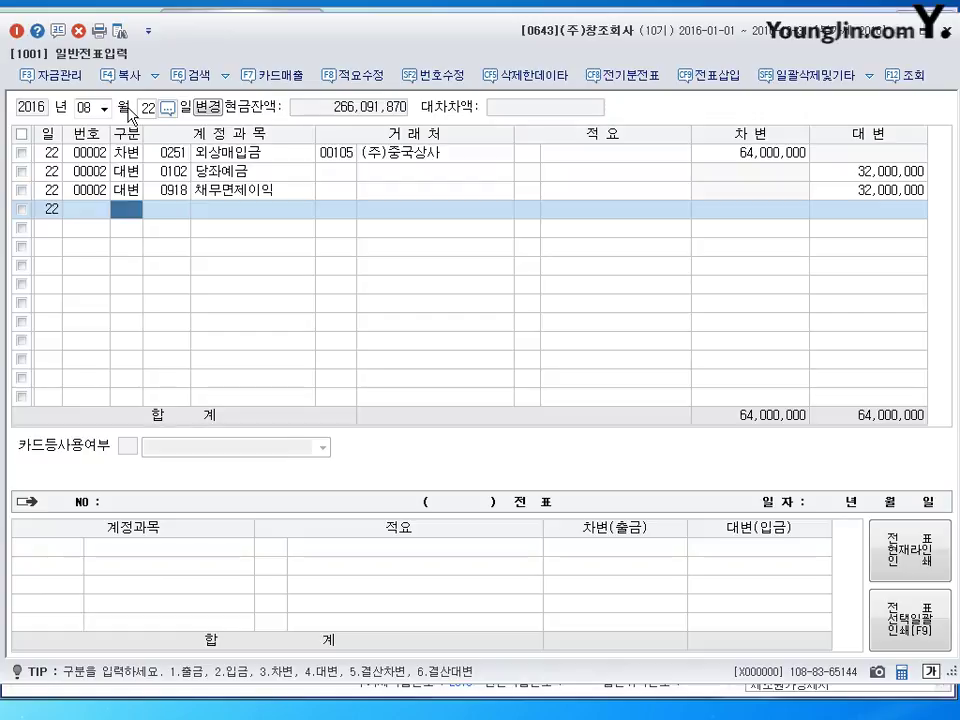
click(130, 113)
Step: On the 25 August voucher, debit 0101 현금 10,000,000
text(25)
key(Return)
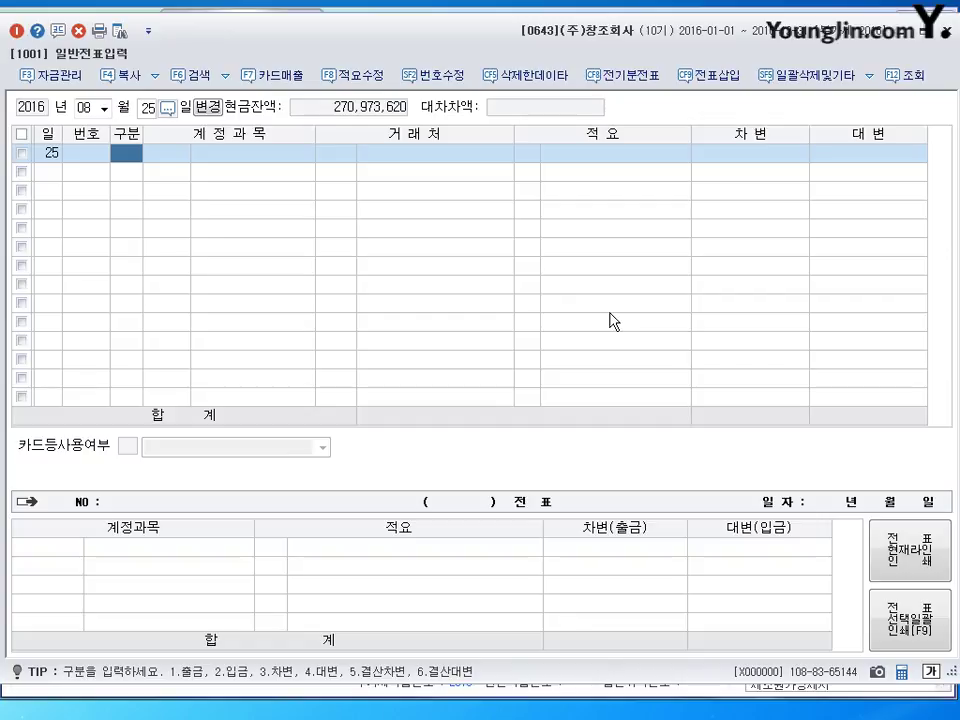
text(3)
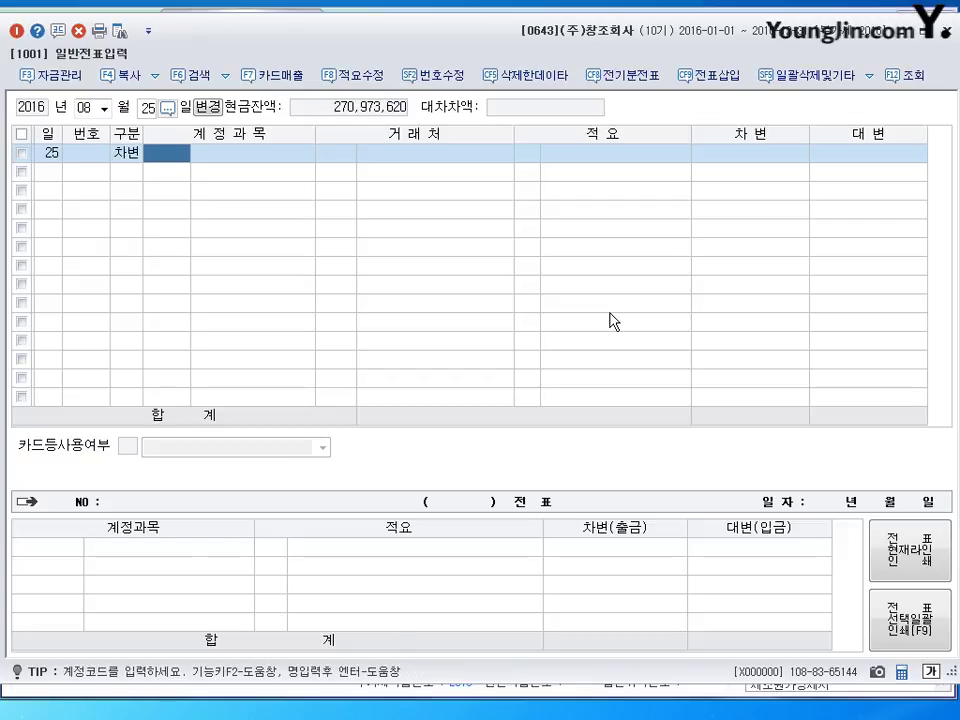
text(101)
key(Return)
key(Return)
key(Return)
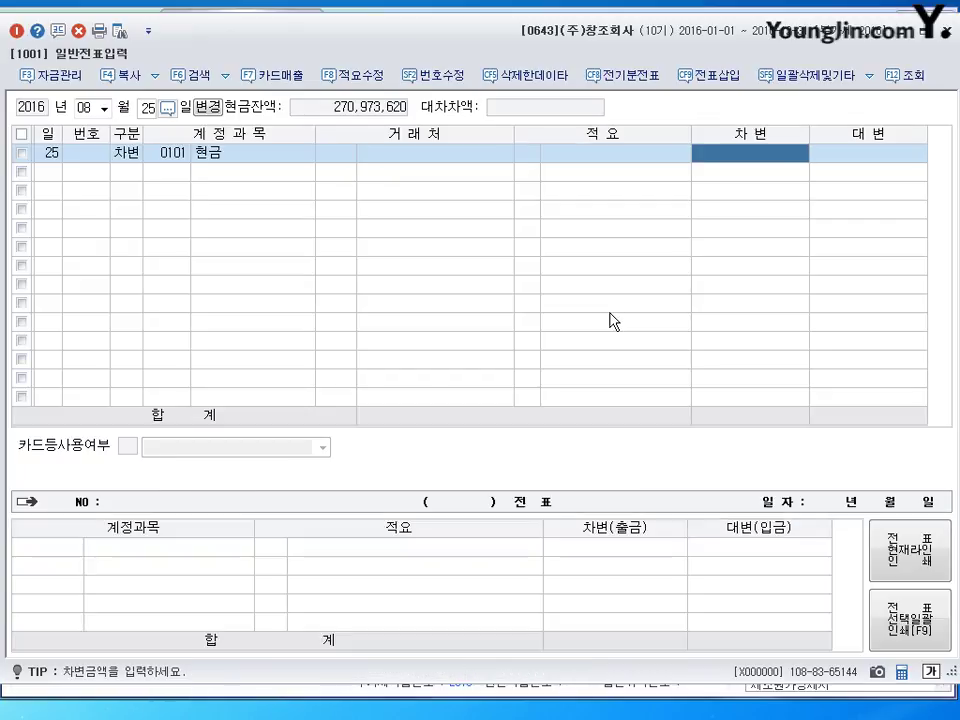
text(10000000)
Step: Debit 0110 받을어음 20,000,000 for customer 범계기업
key(Return)
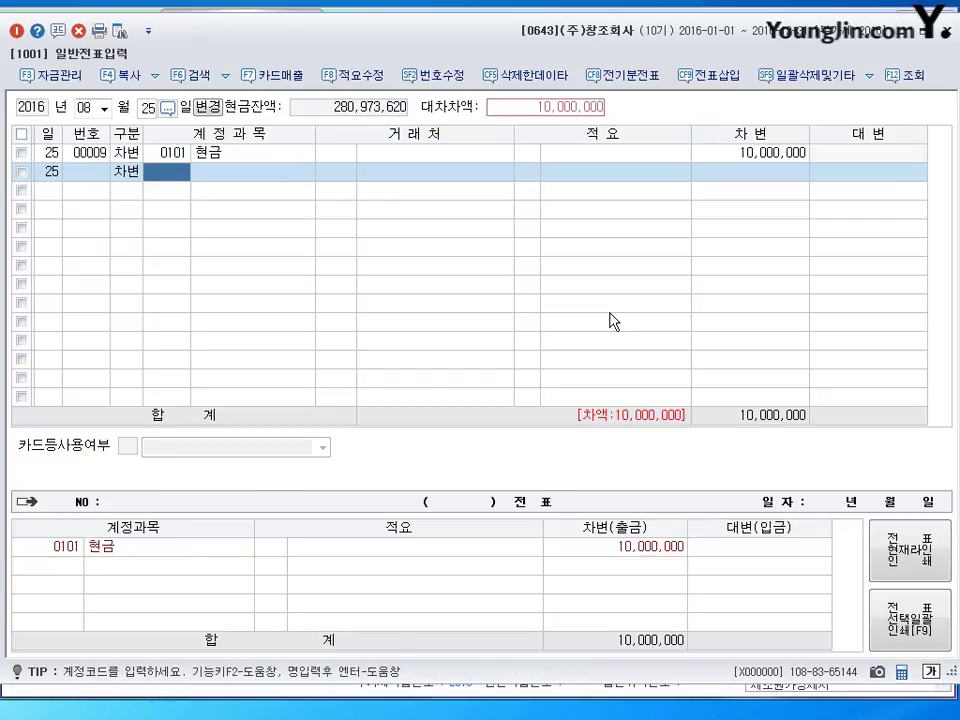
text(110)
key(Return)
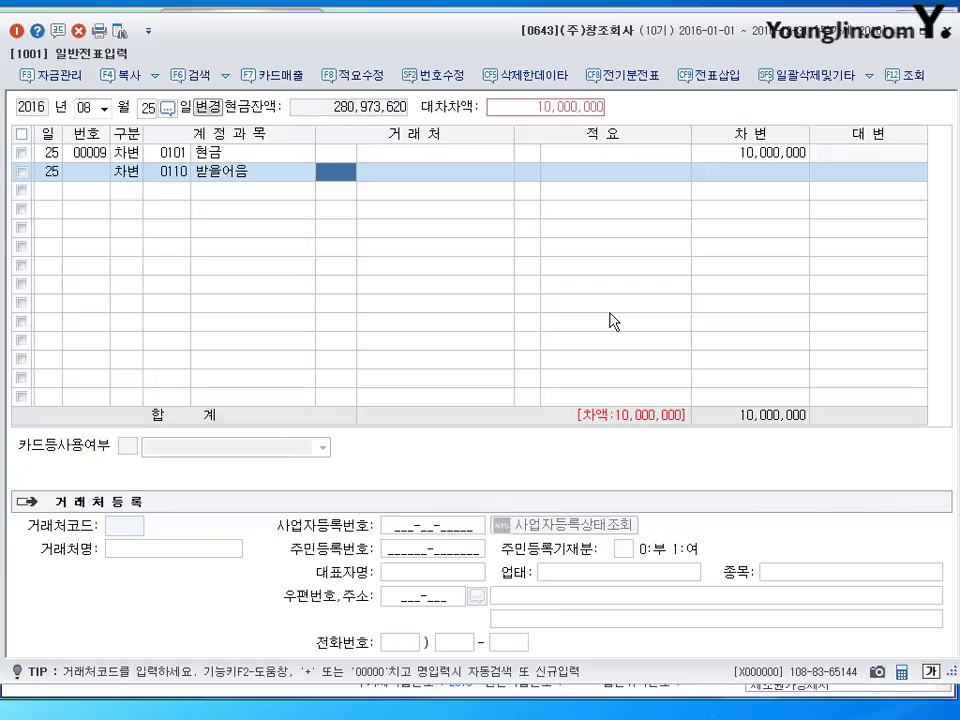
text(번계)
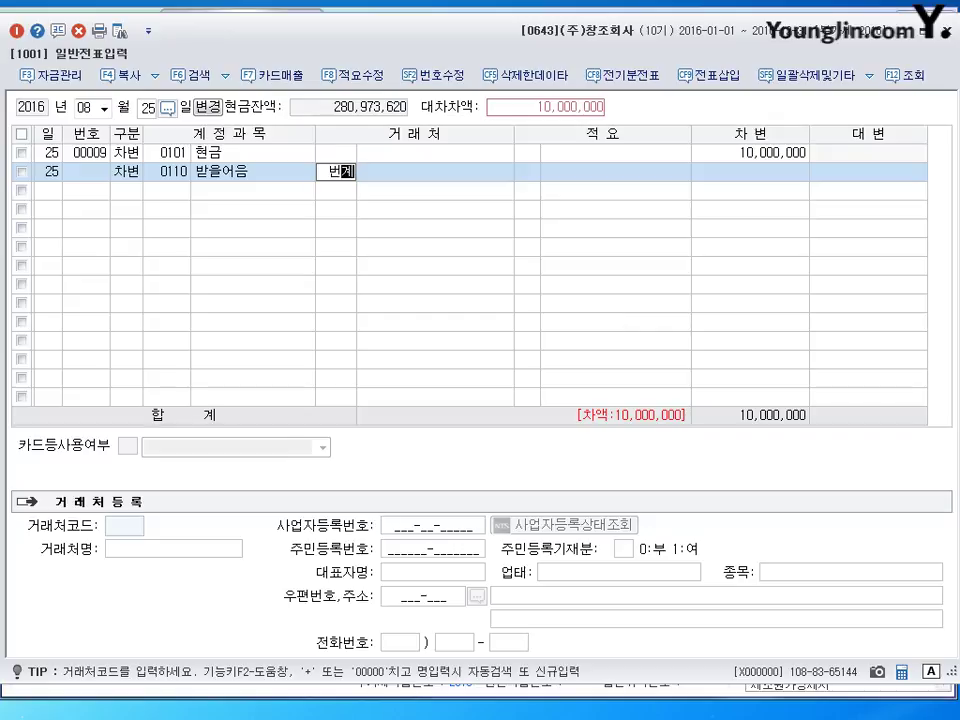
key(BackSpace)
key(BackSpace)
key(BackSpace)
text(범ㄱㅖ)
key(Return)
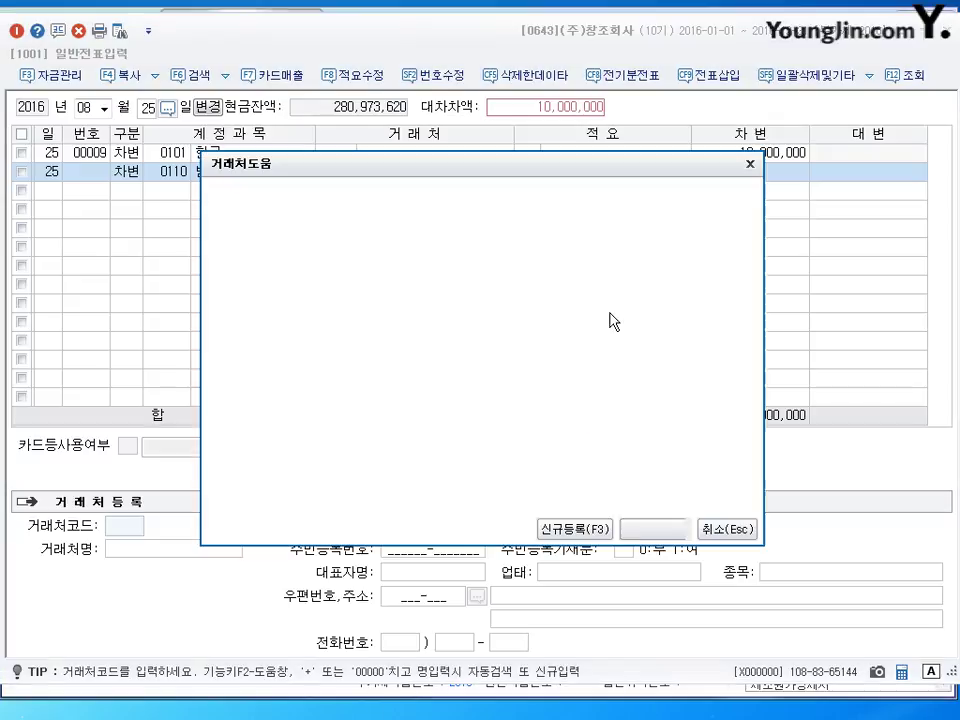
key(Return)
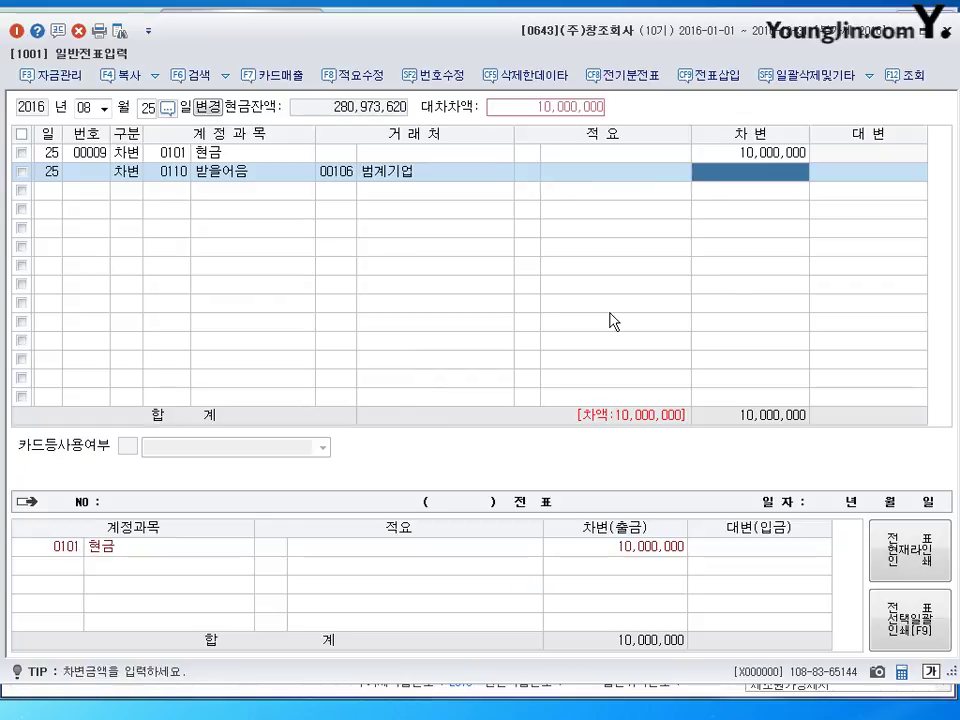
text(20000000)
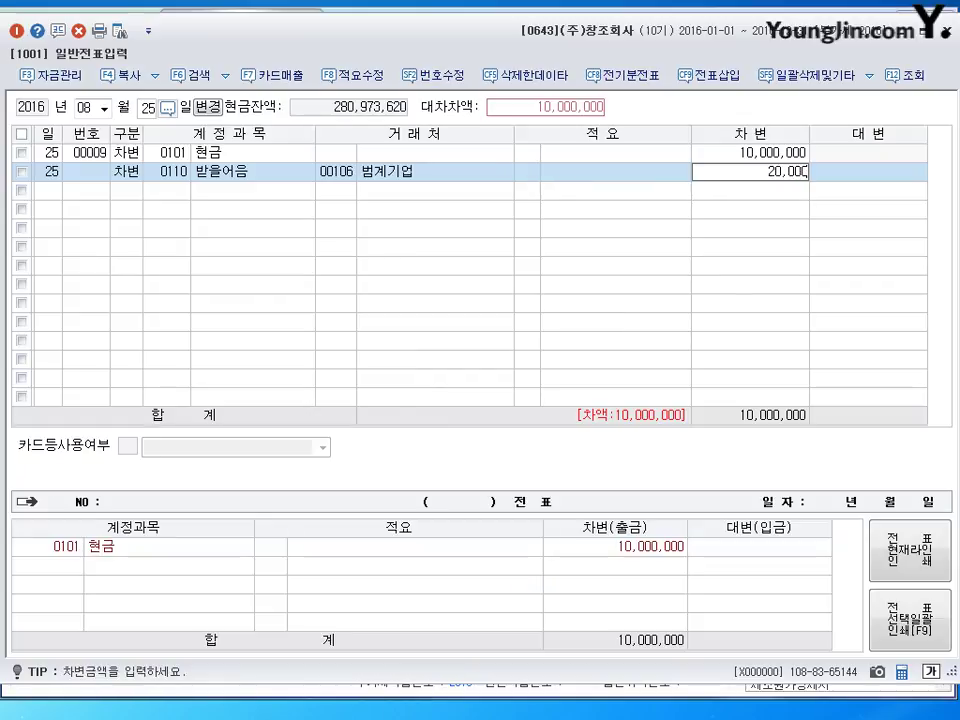
key(Return)
Step: Credit 0108 외상매출금 30,000,000 to balance the voucher
text(4)
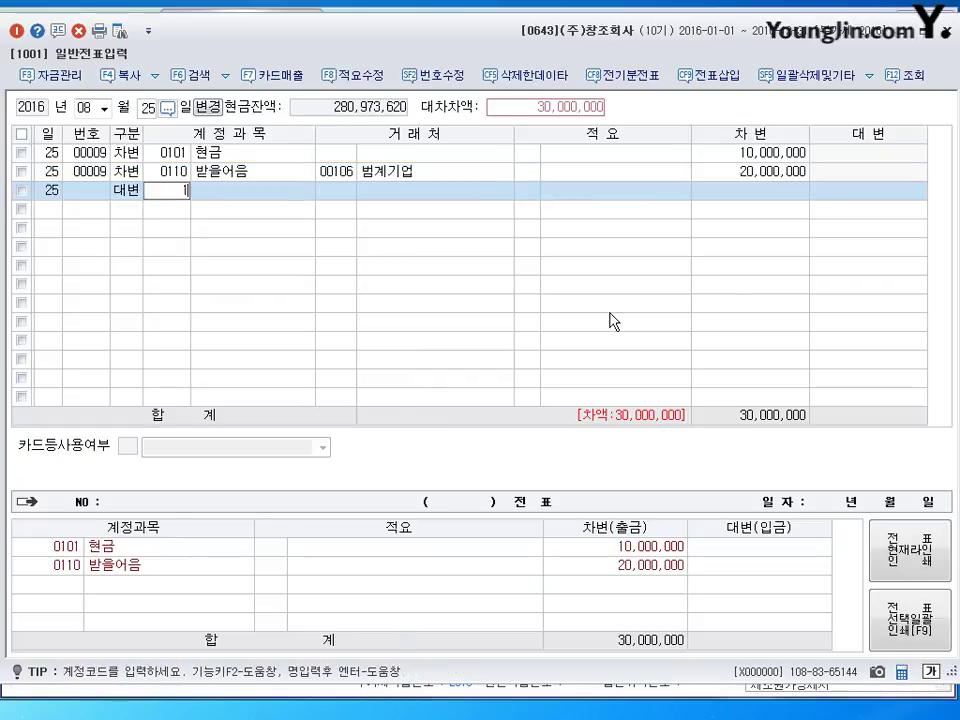
text(108)
key(Return)
key(Return)
key(Return)
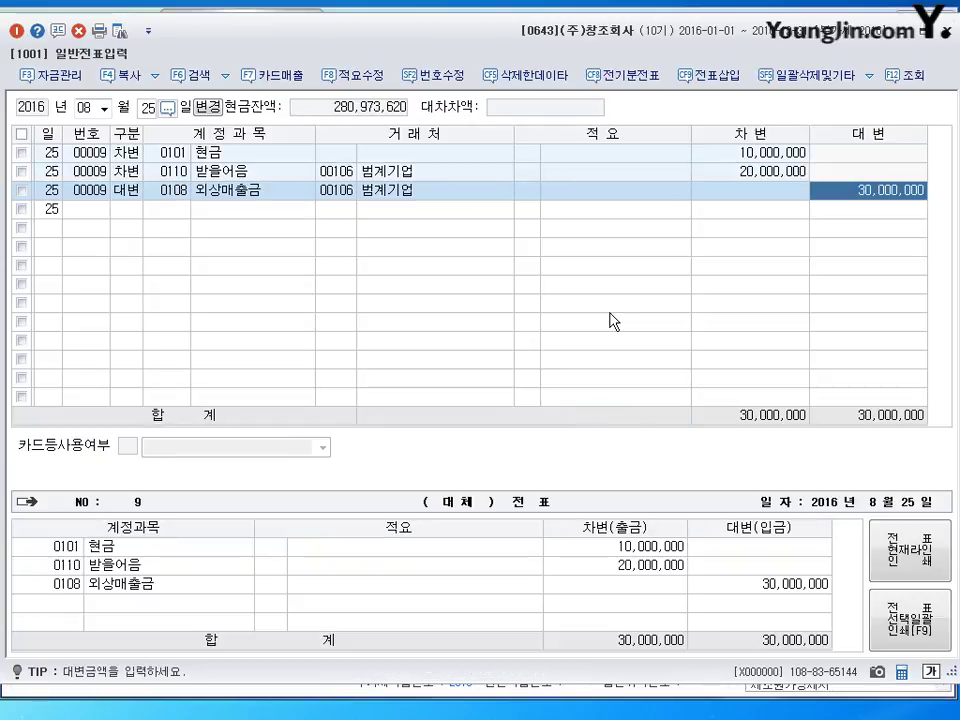
key(Return)
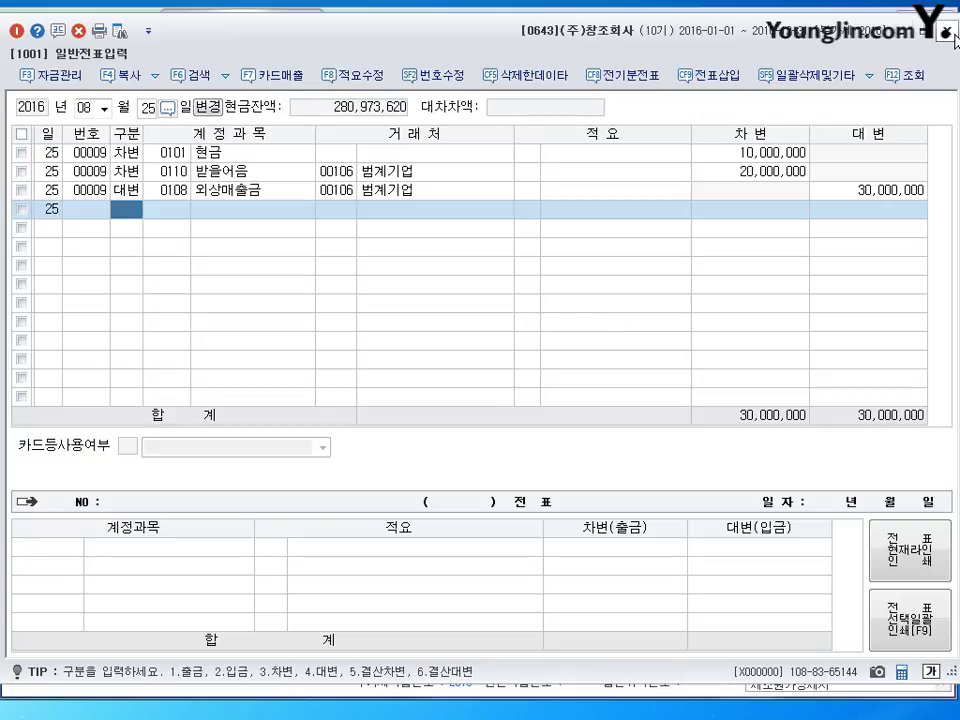
Step: Leave general voucher entry and start a 매입매출전표입력 entry dated October 8, 2016
key(Escape)
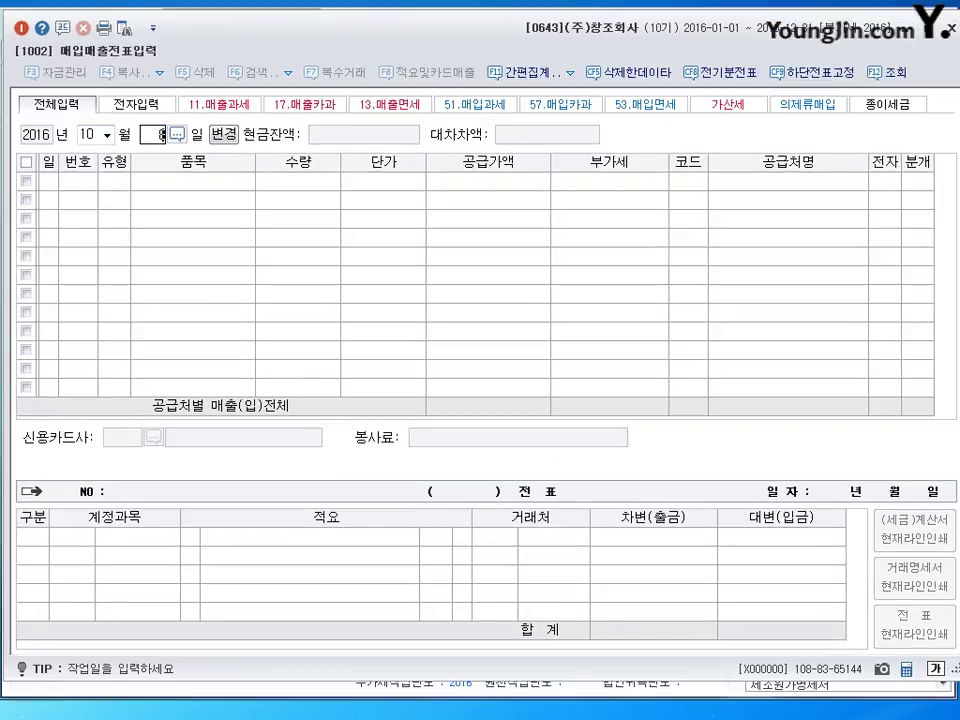
key(Return)
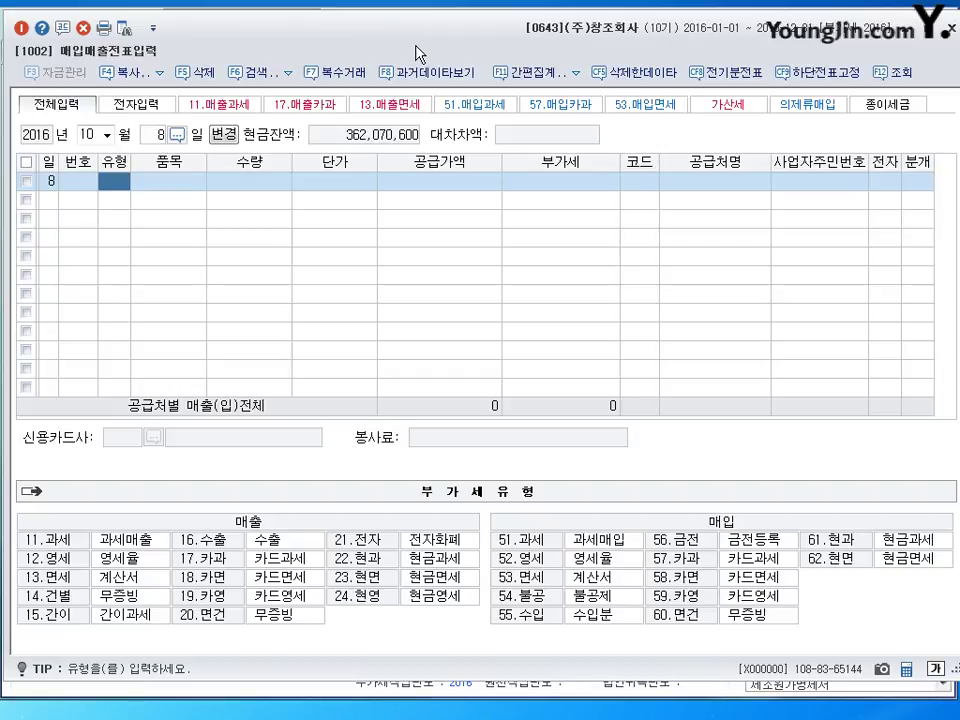
Step: Start a type 11 taxable sale of 제품 with a 12,000,000 supply amount
text(11)
key(Return)
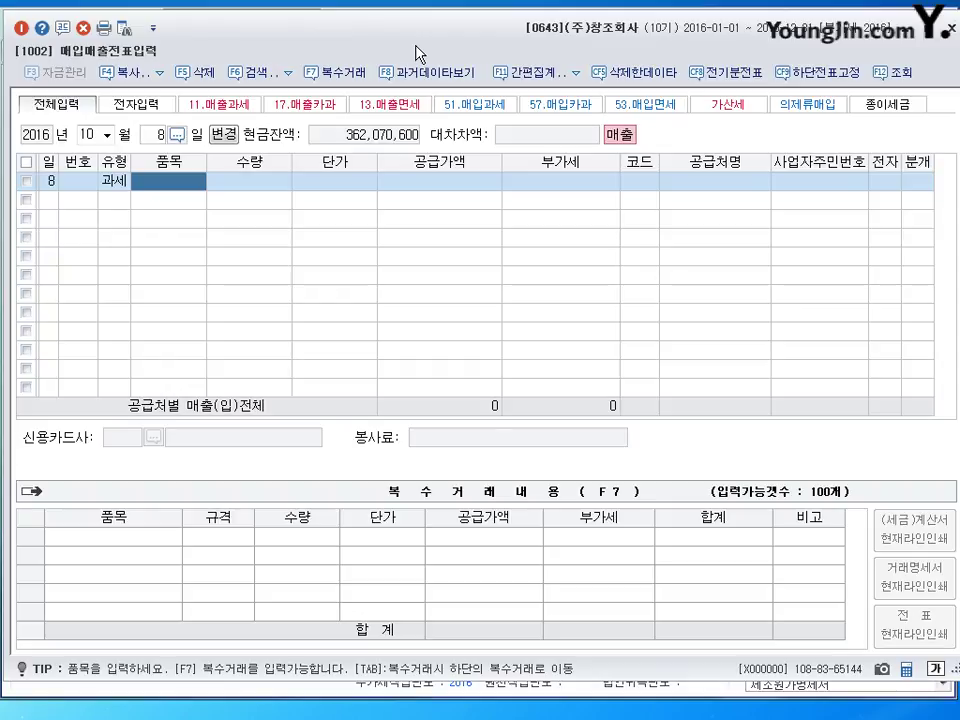
text(제품)
key(Return)
key(Return)
key(Return)
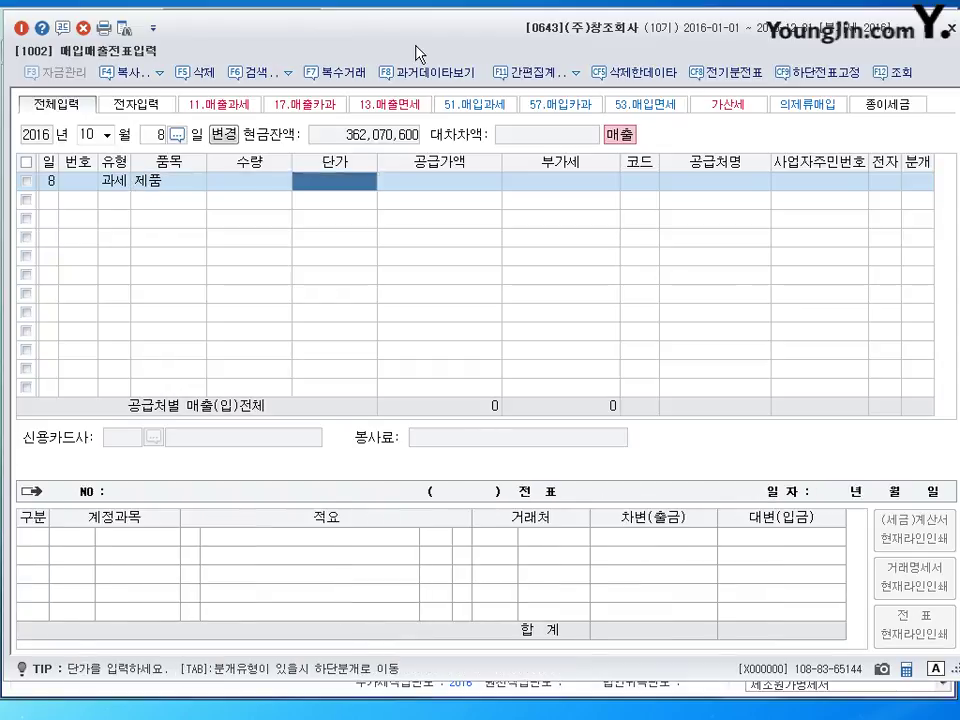
text(12000000)
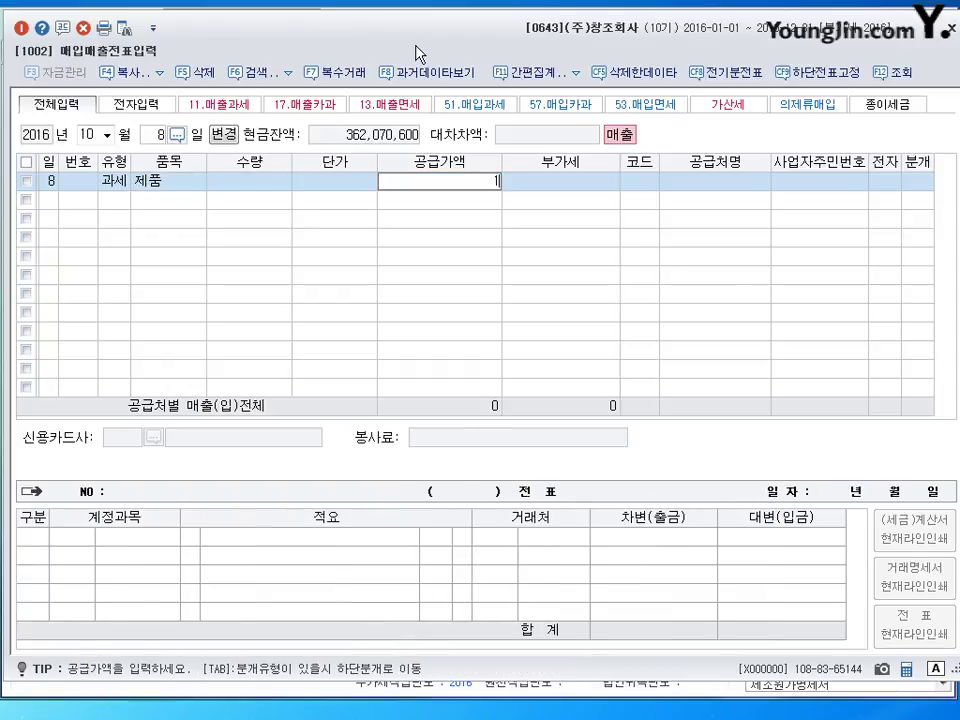
key(Return)
key(Return)
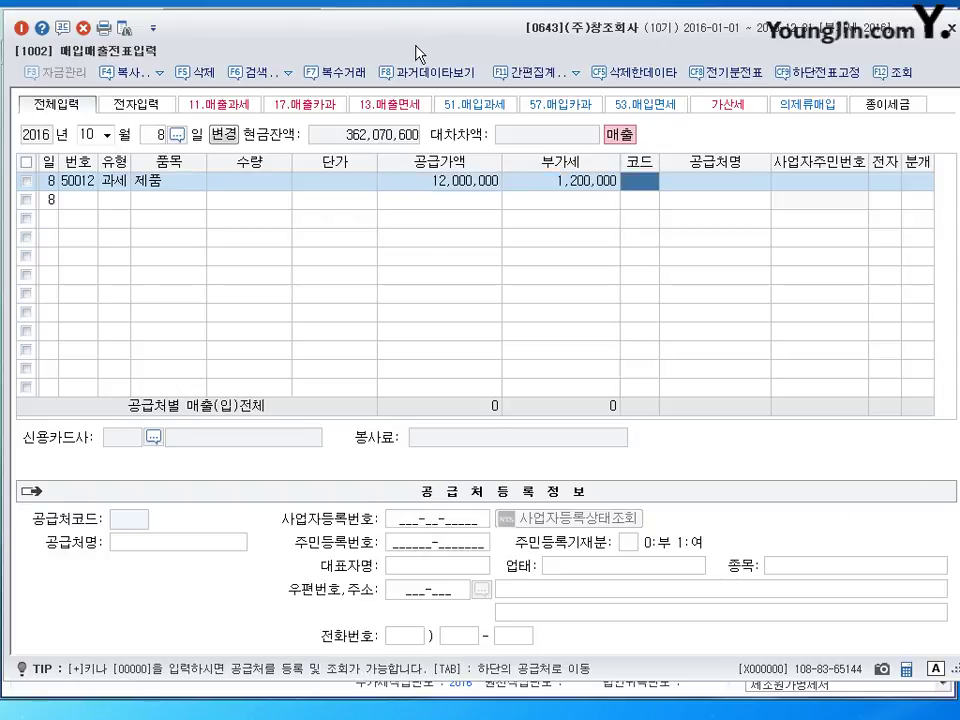
Step: Set customer (주)거붕, mark the invoice electronic, and choose a mixed (3) journal
text(거래)
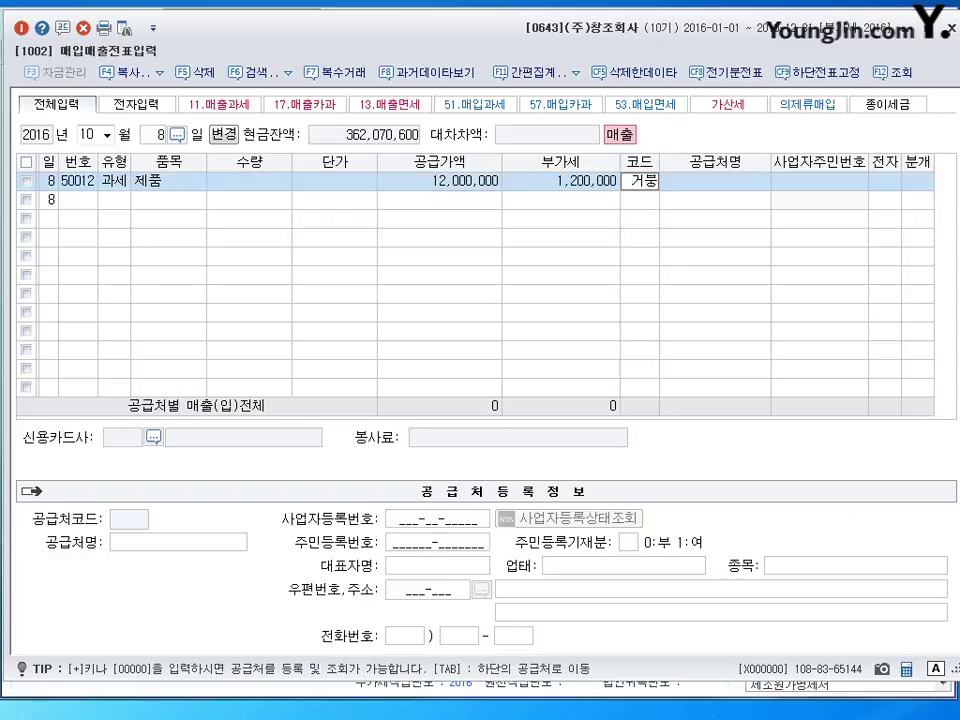
key(Return)
key(Return)
key(Return)
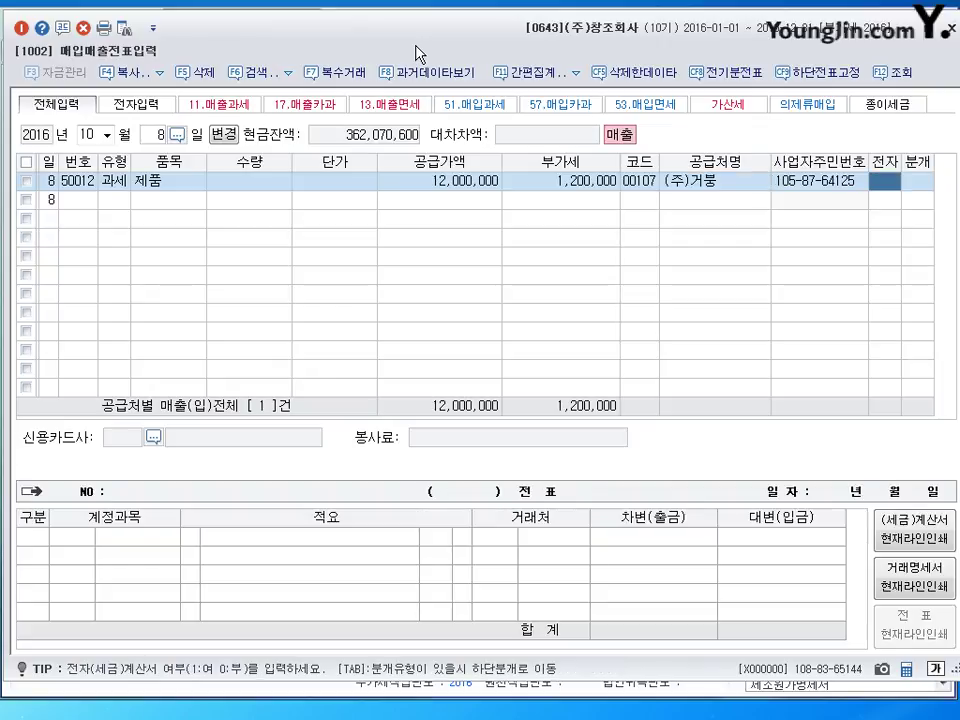
text(1)
key(Return)
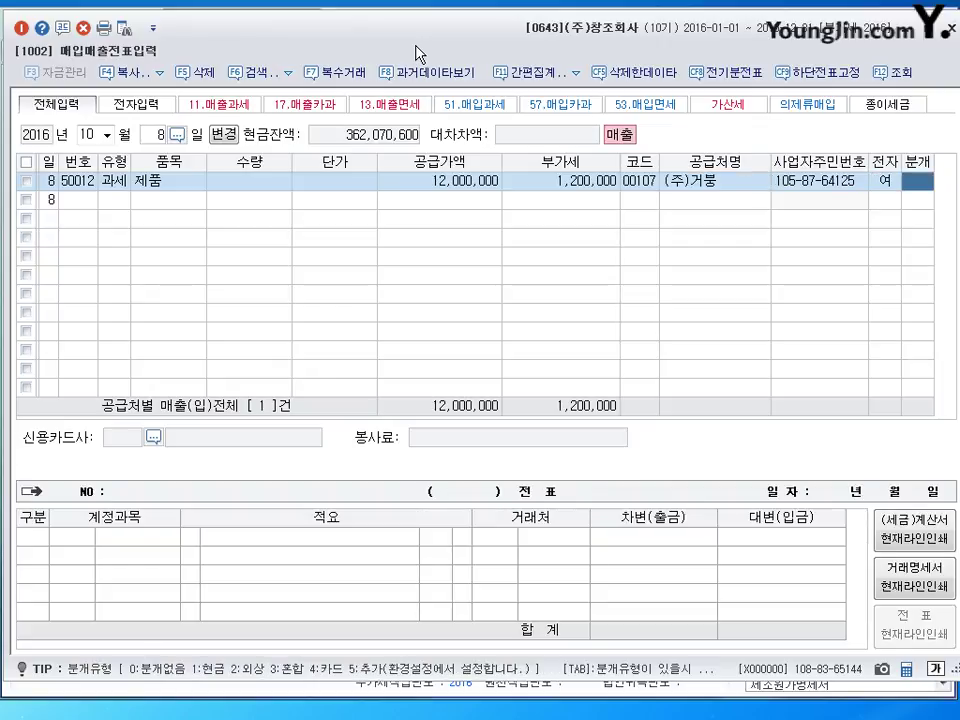
text(3)
key(Return)
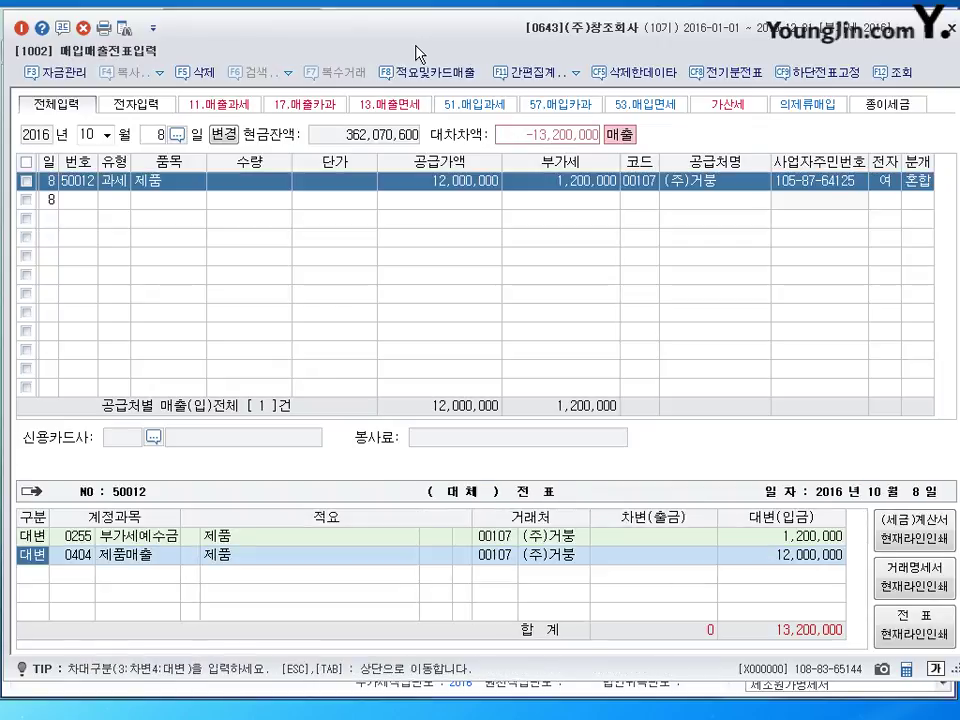
key(Return)
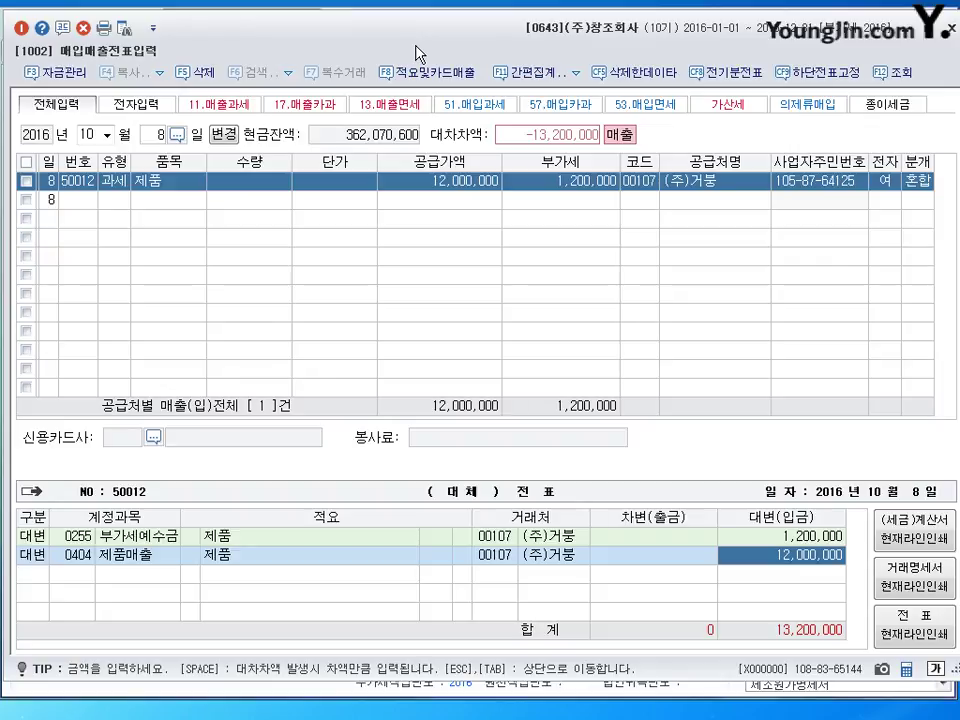
Step: Add a 0110 받을어음 debit of 6,000,000 with counterparty (주)영천
key(Return)
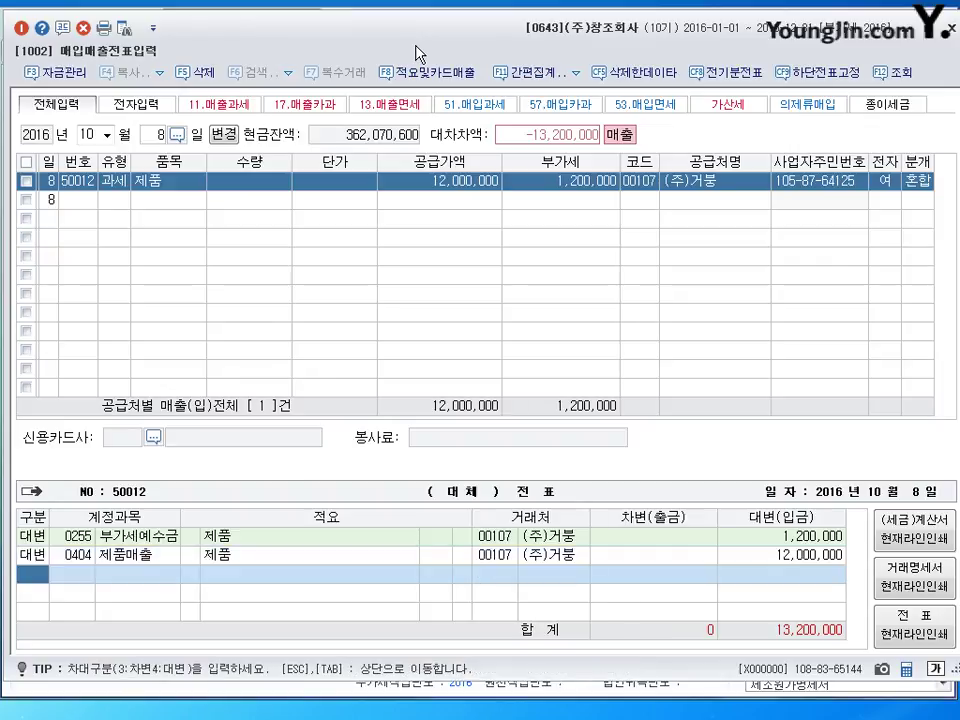
text(3)
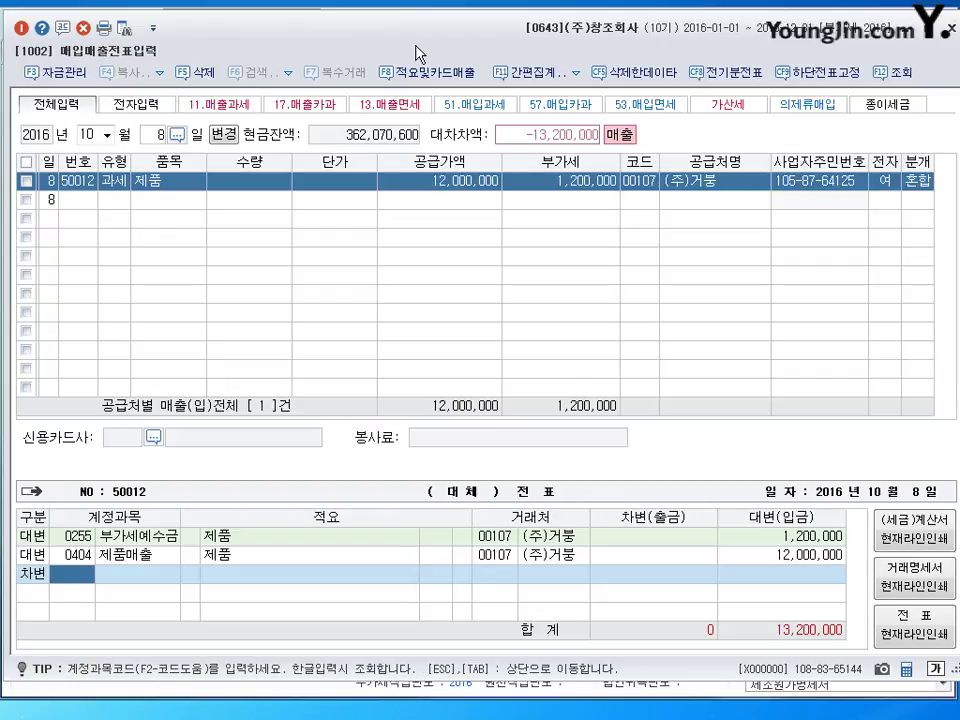
text(0110)
key(Return)
key(Return)
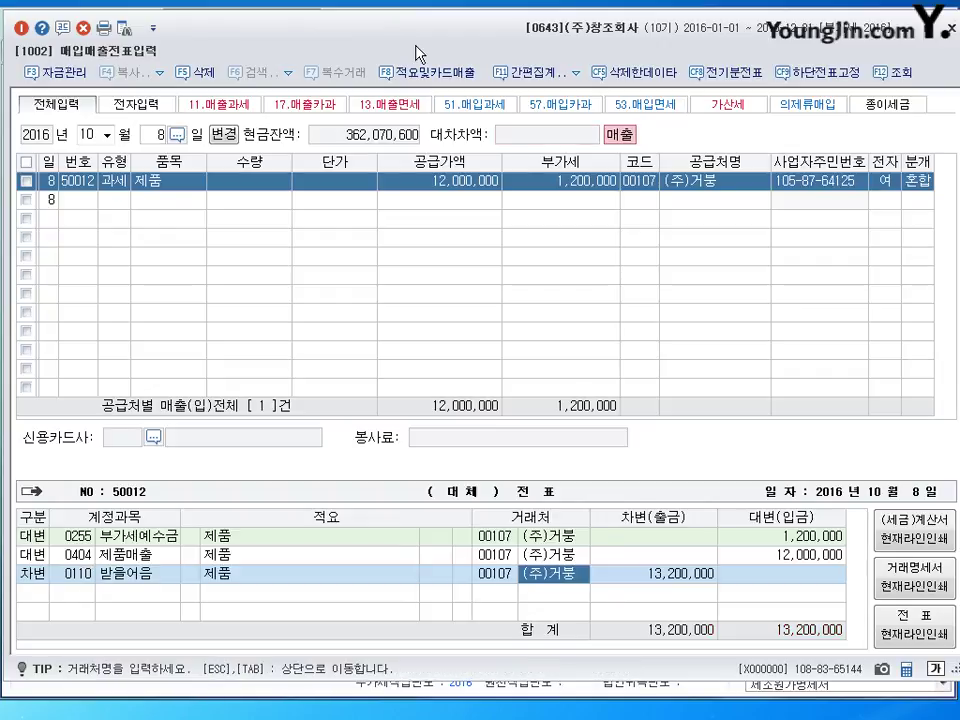
key(shift+Tab)
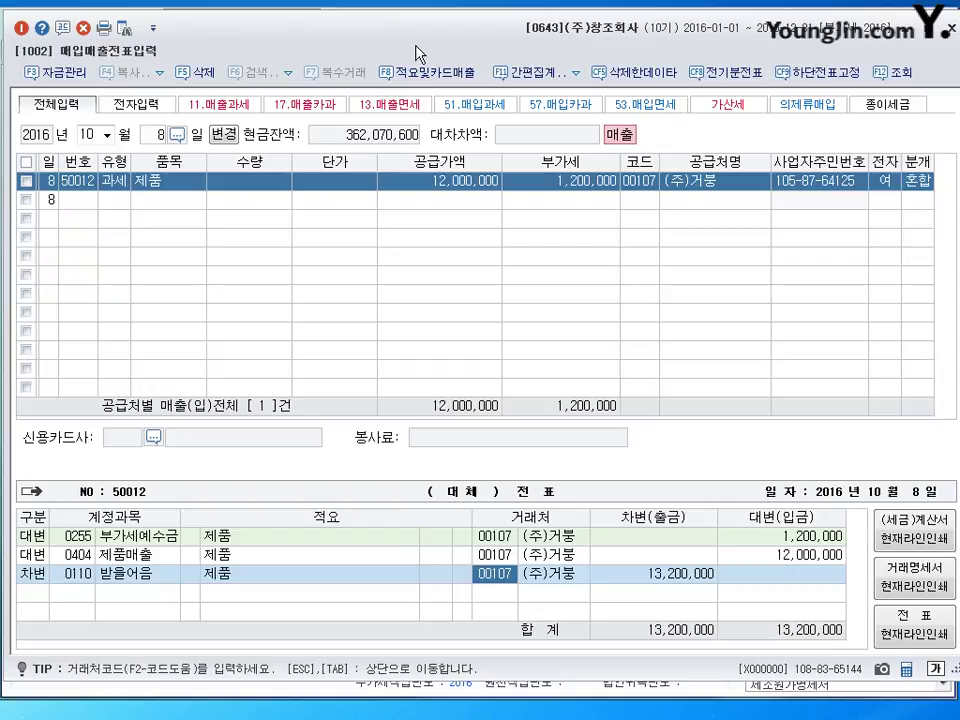
text(영ㅊㅓㄴ)
key(Return)
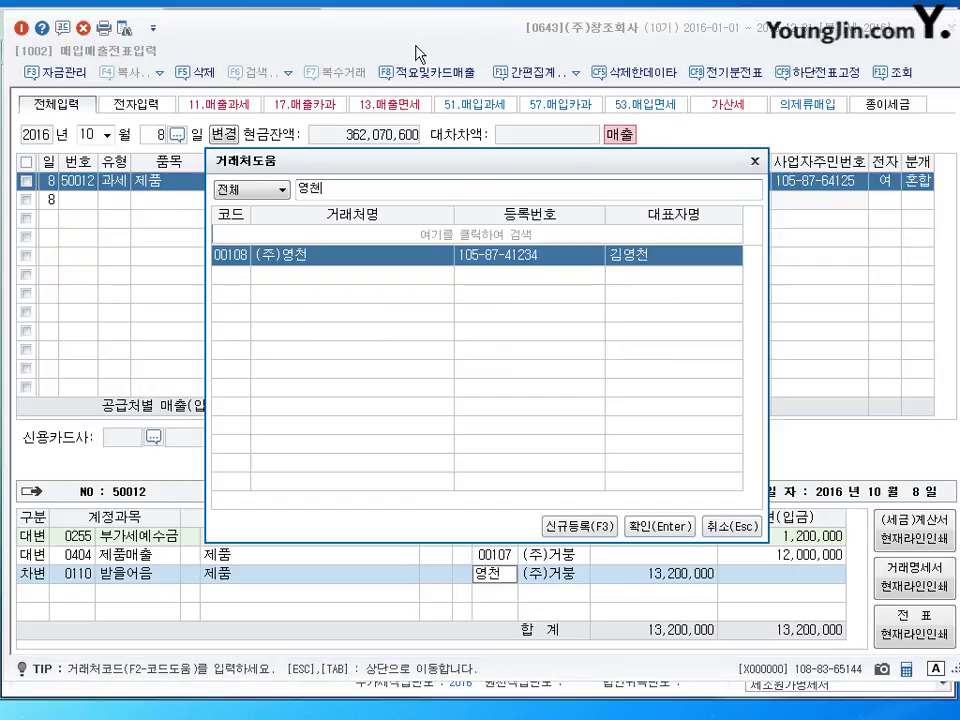
key(Return)
key(Return)
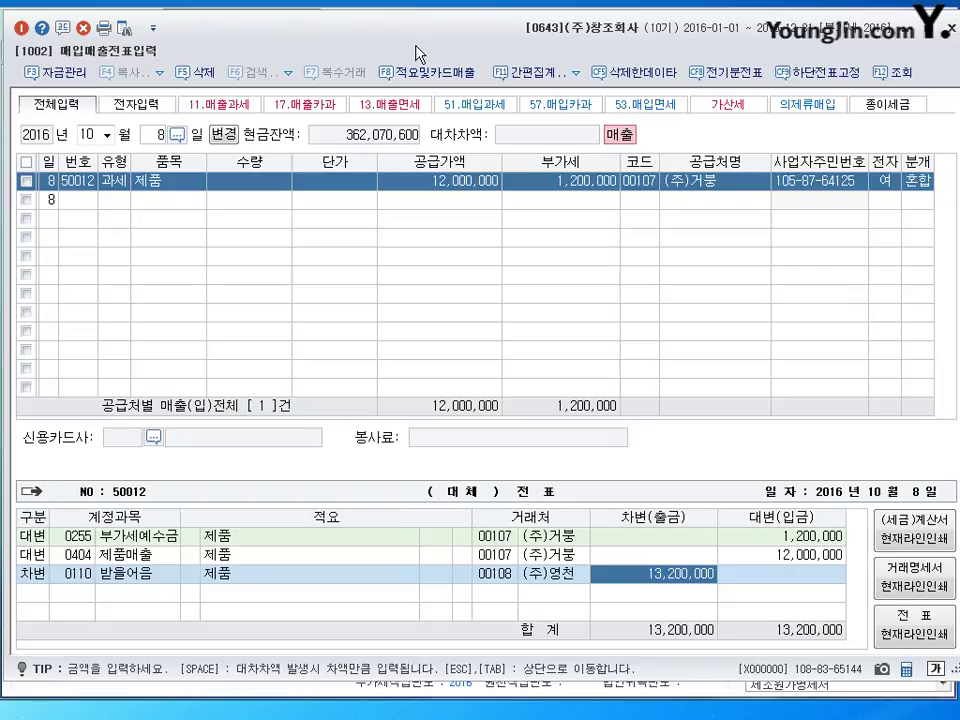
text(ㅌ)
text(000000)
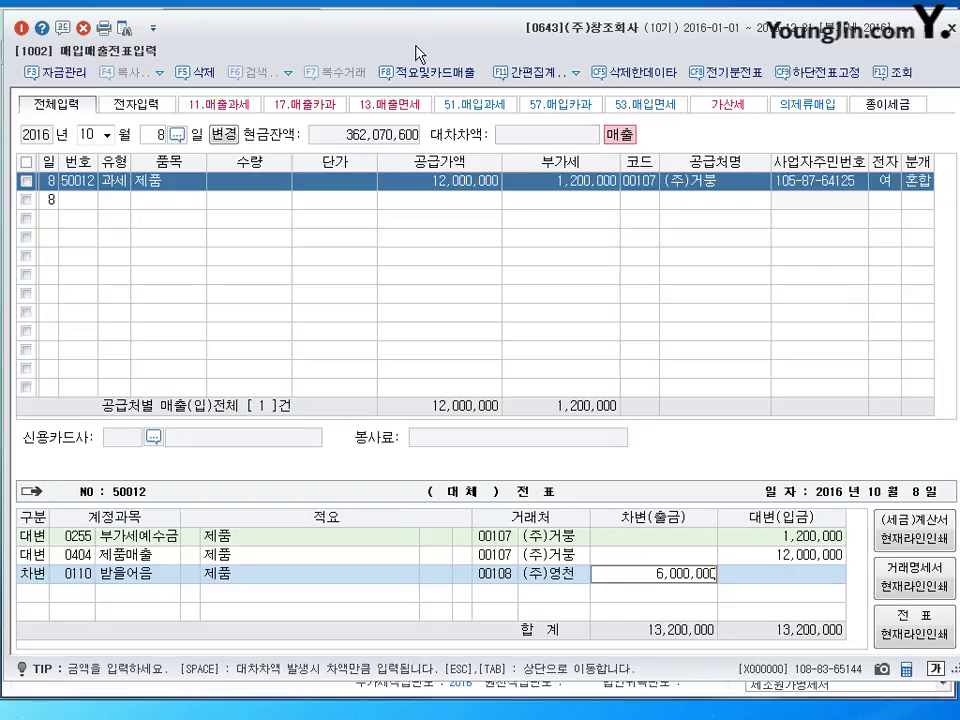
key(Return)
Step: Debit 0103 보통예금 for the remaining 7,200,000 and complete the voucher
text(3103)
key(Return)
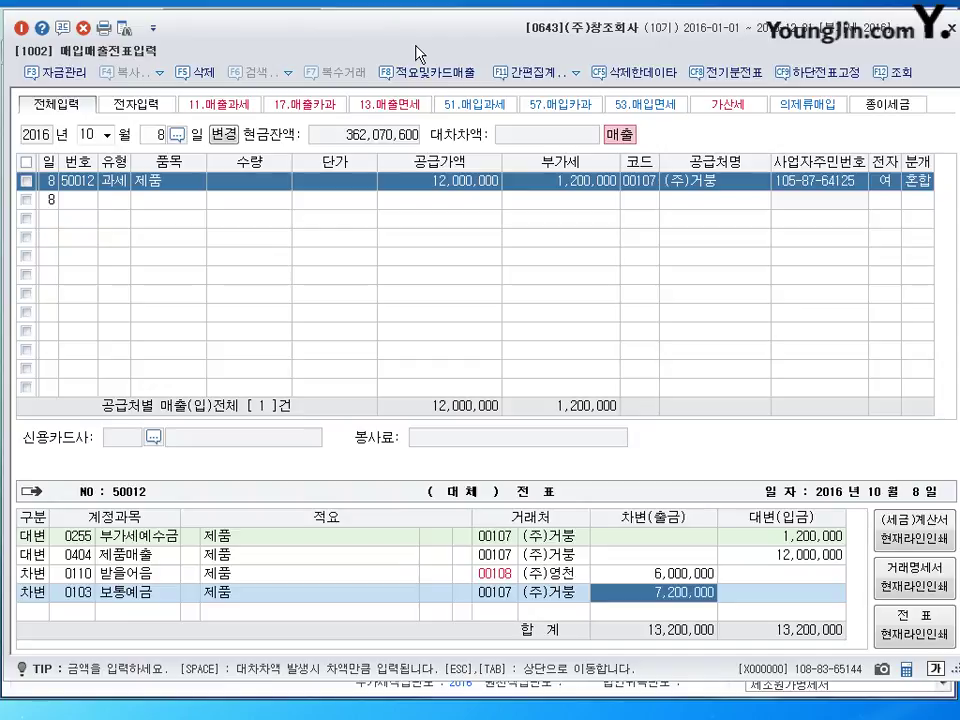
key(Return)
click(160, 135)
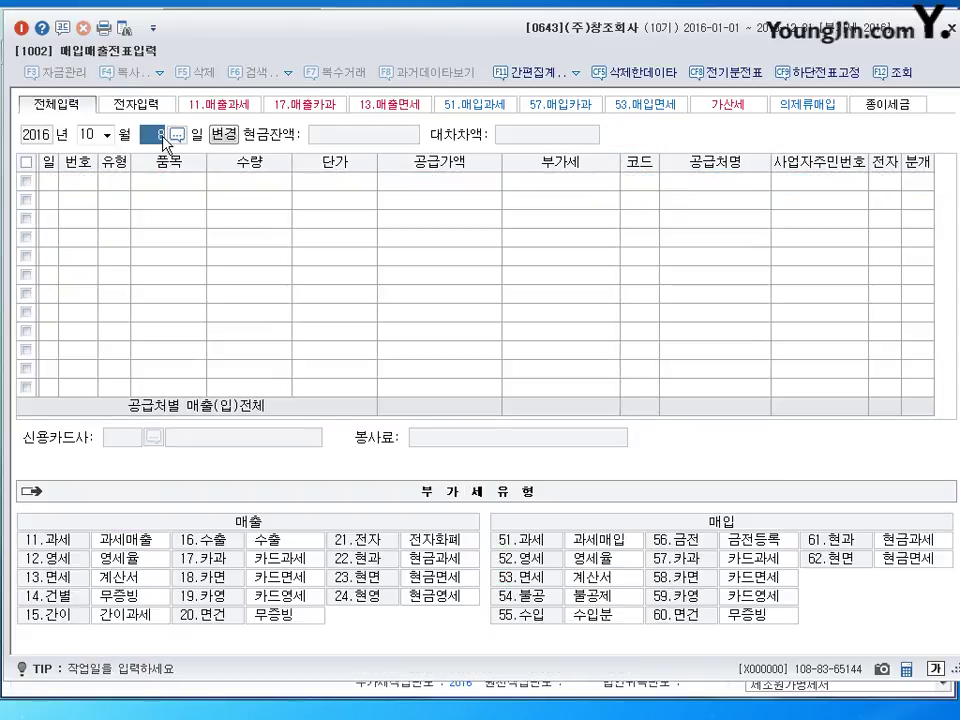
Step: Move the voucher entry date to October 13
text(13)
key(Return)
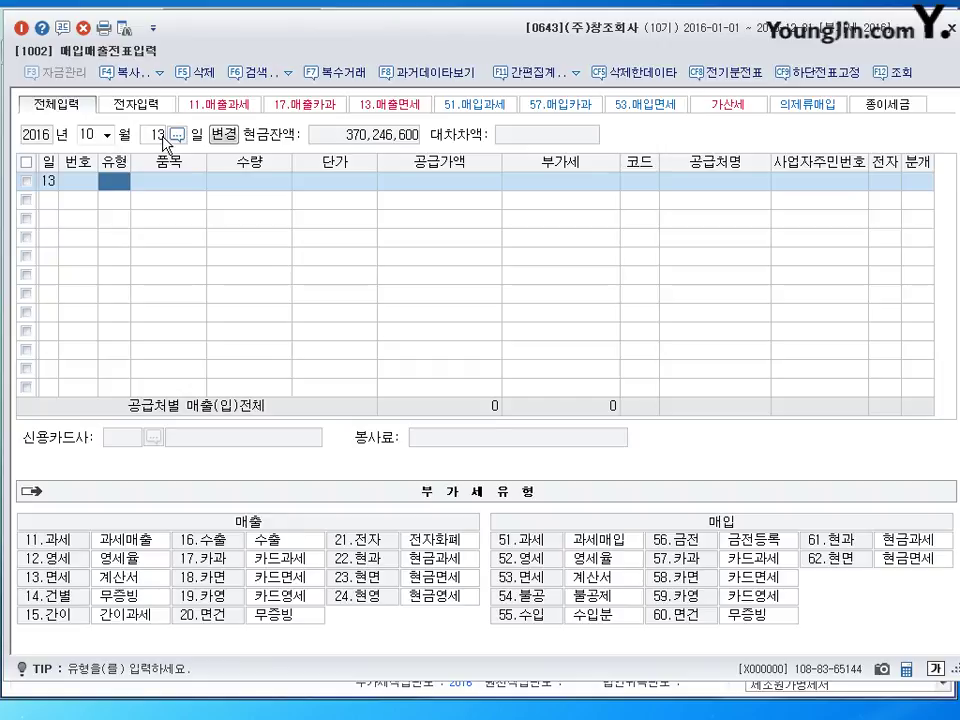
Step: Enter a type 22 cash-receipt sale of 제품 totaling 110,000 to the individual customer, received in cash
text(22)
key(Return)
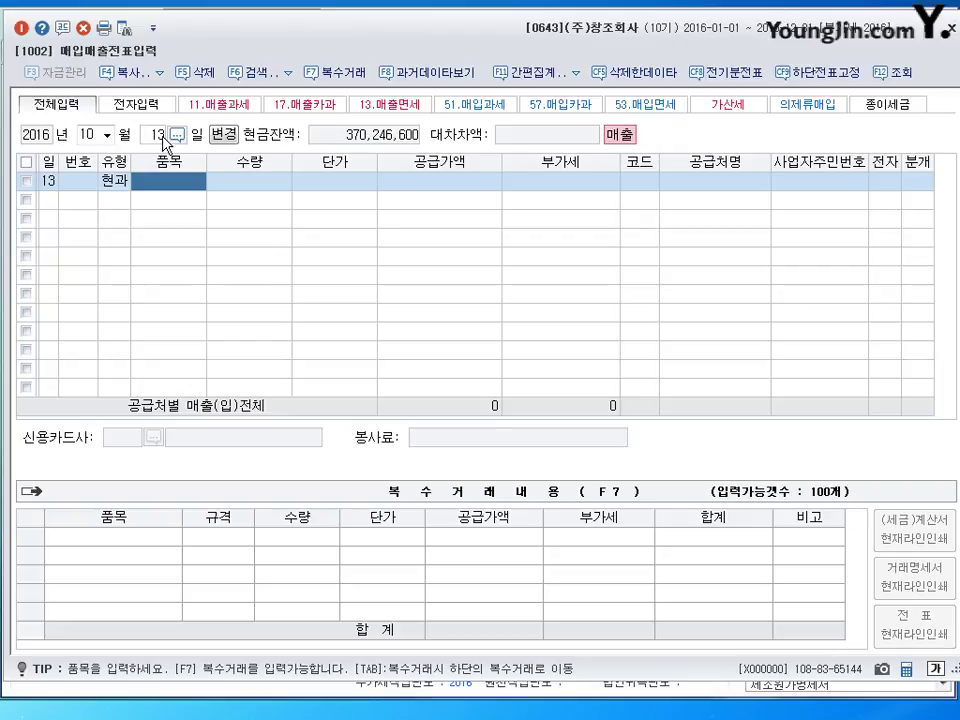
text(제품)
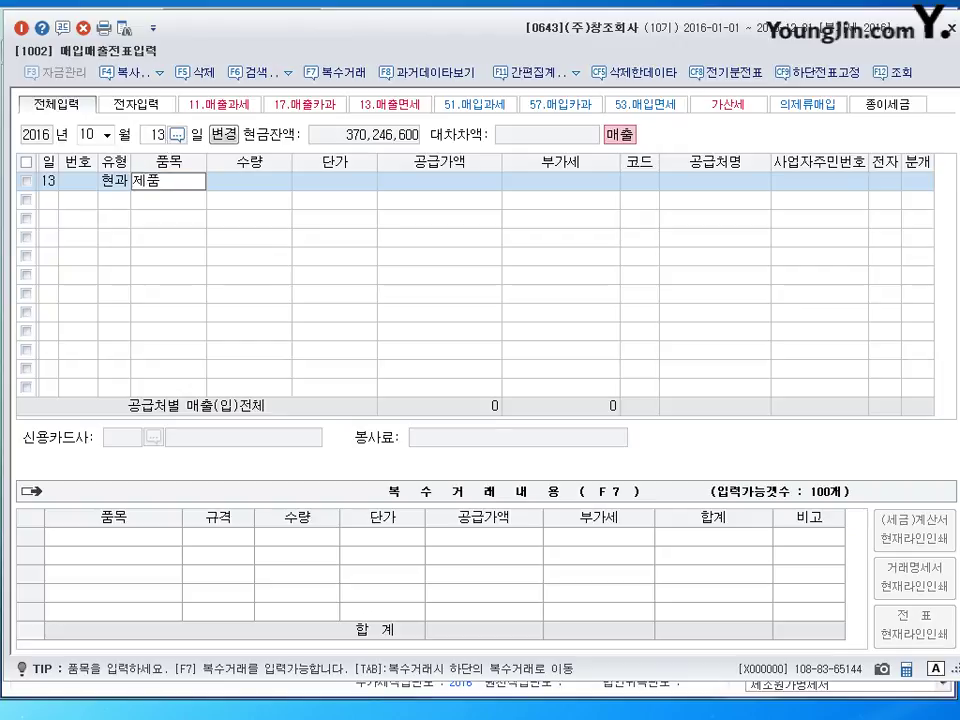
key(Return)
key(Return)
key(Return)
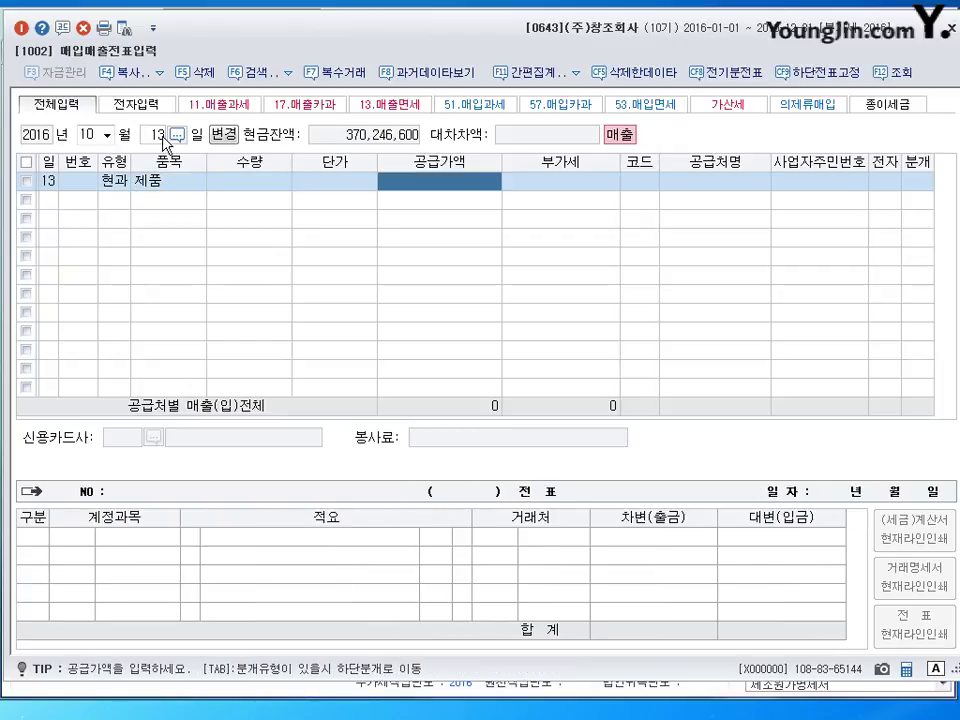
text(110,000)
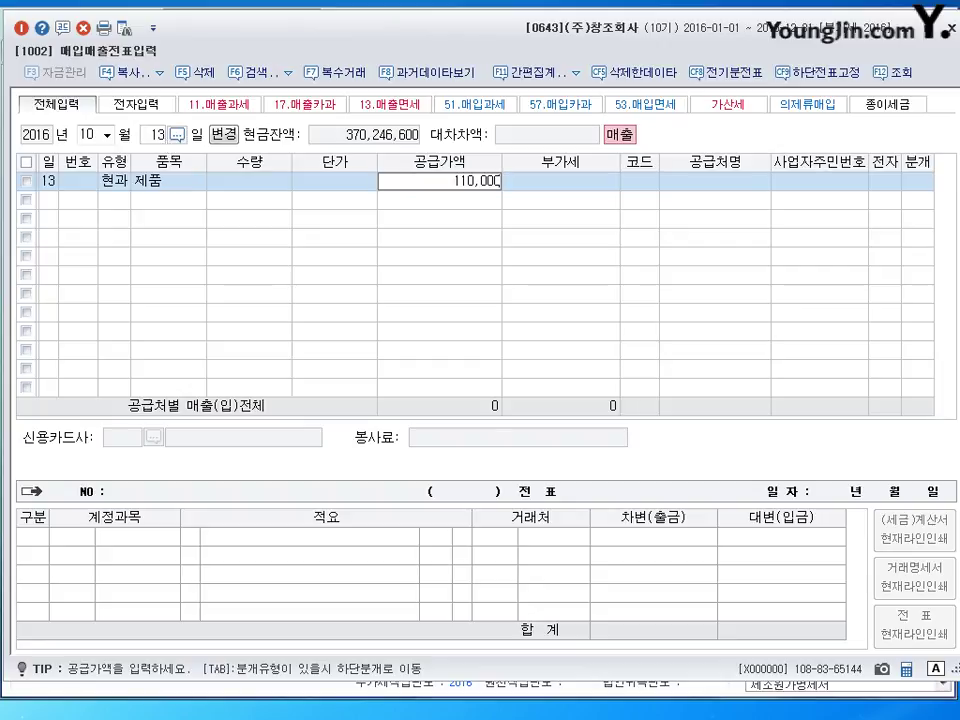
key(Return)
key(Return)
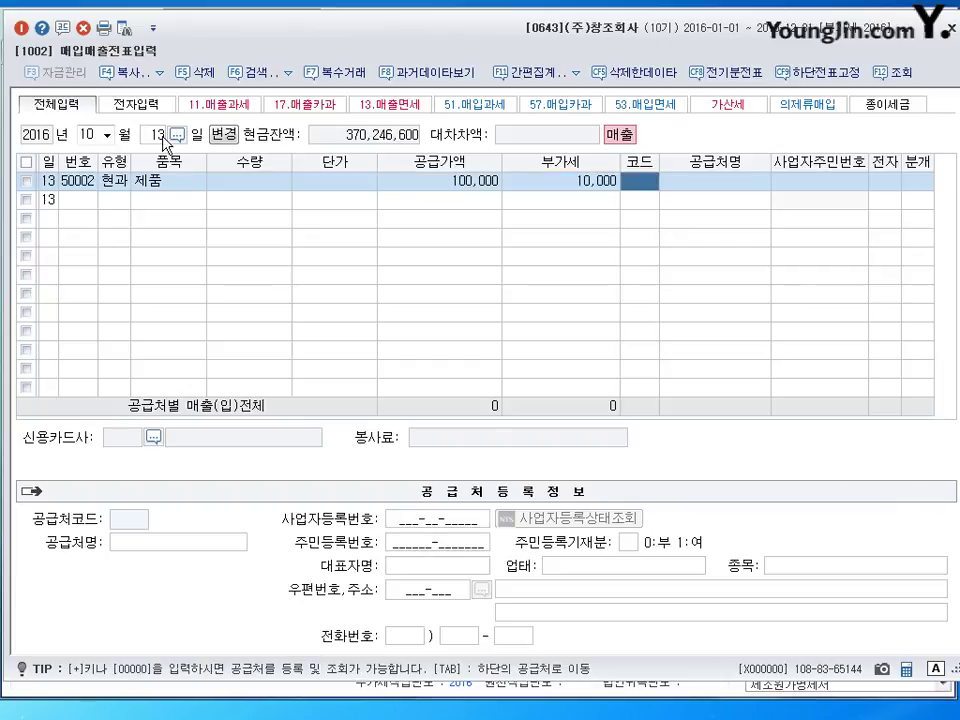
text(최)
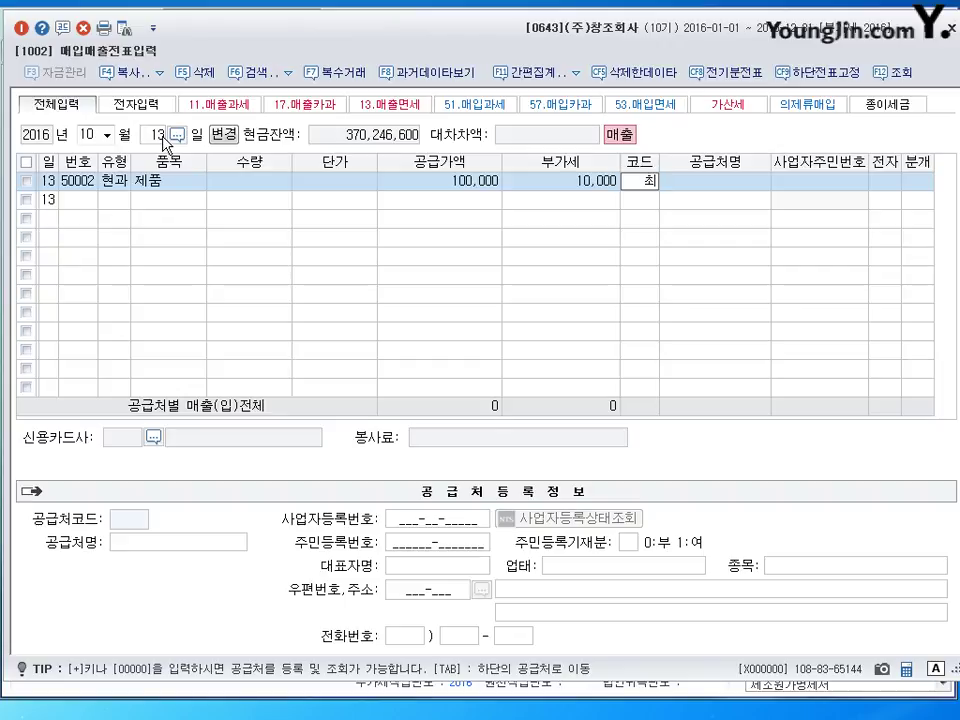
text(영)
text(연)
key(Return)
key(Return)
key(Return)
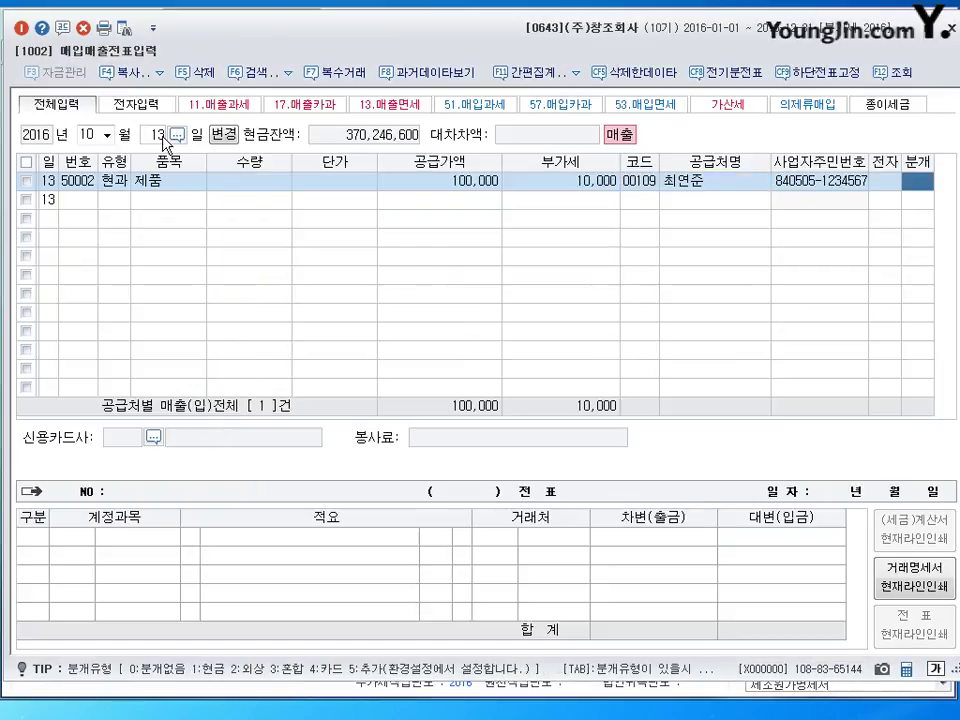
text(1)
key(Return)
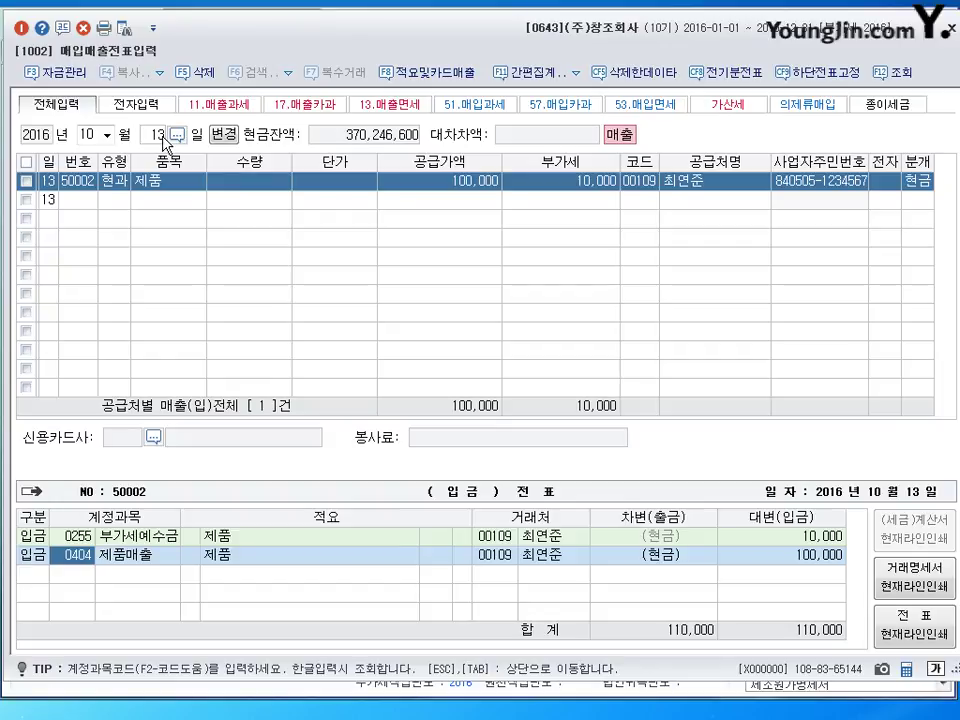
key(Tab)
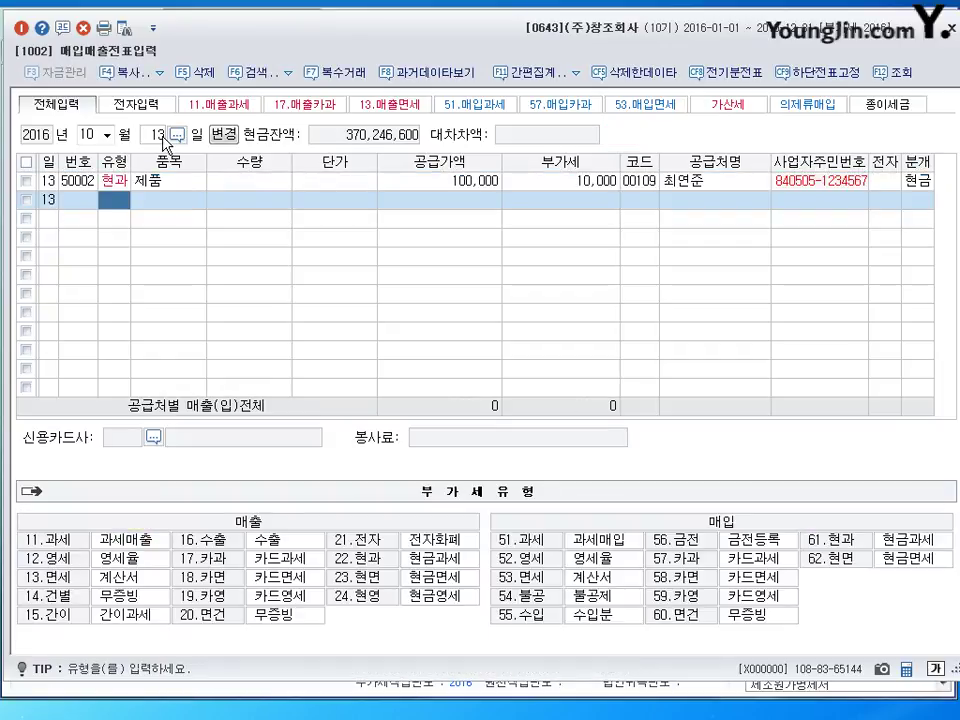
click(157, 135)
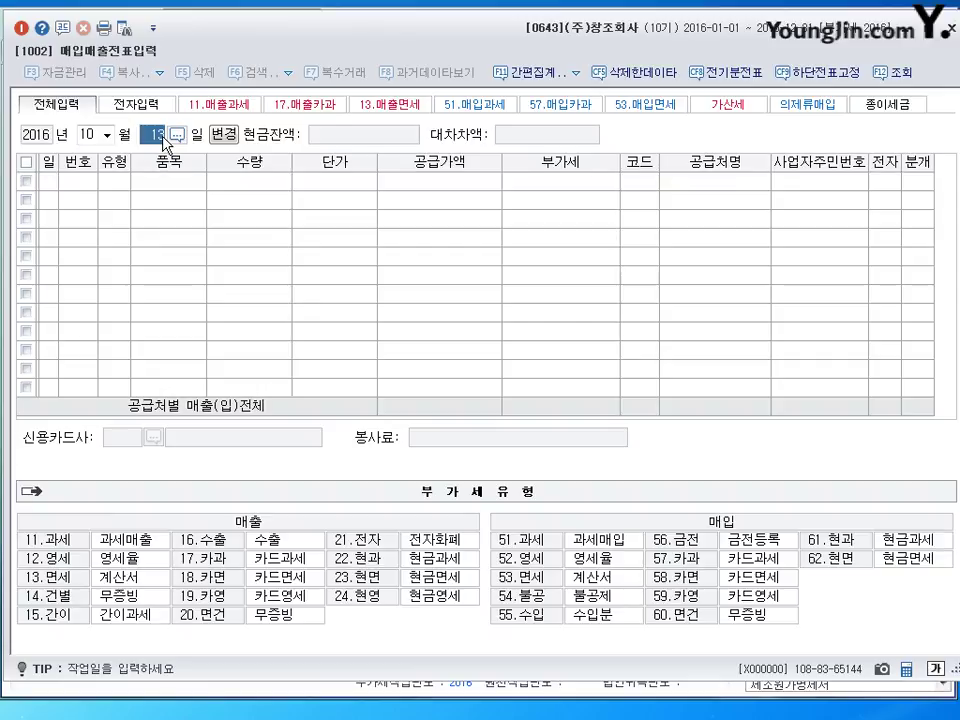
Step: Move the voucher entry date to October 15
text(15)
key(Return)
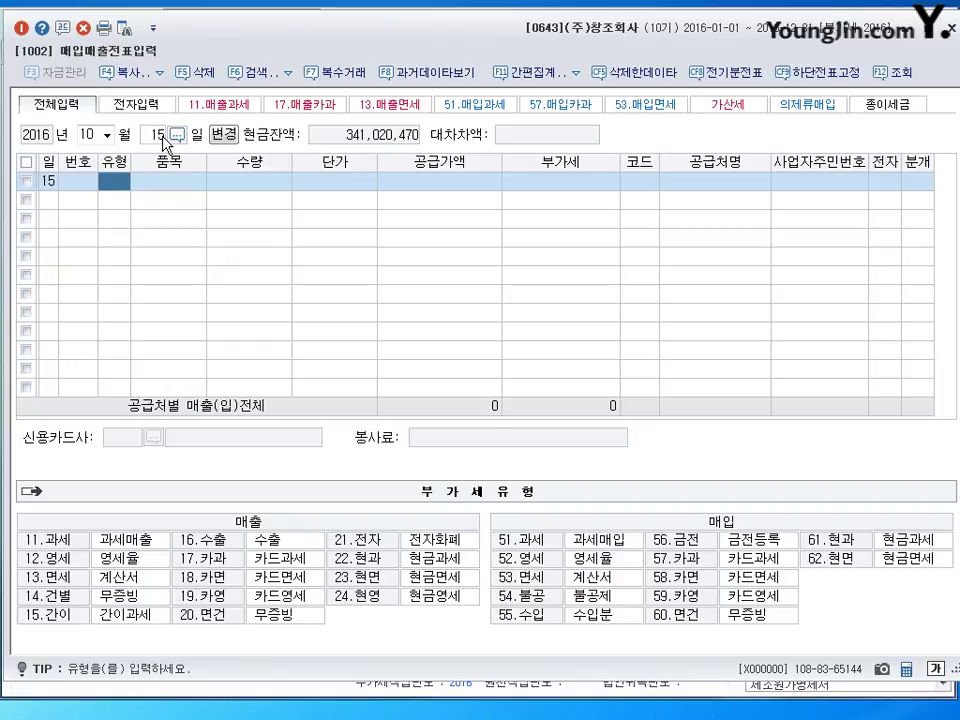
Step: Enter a type 51 purchase of 임가공비, 20,000,000, from (주)탐진테크, electronic, mixed journal
text(51)
key(Return)
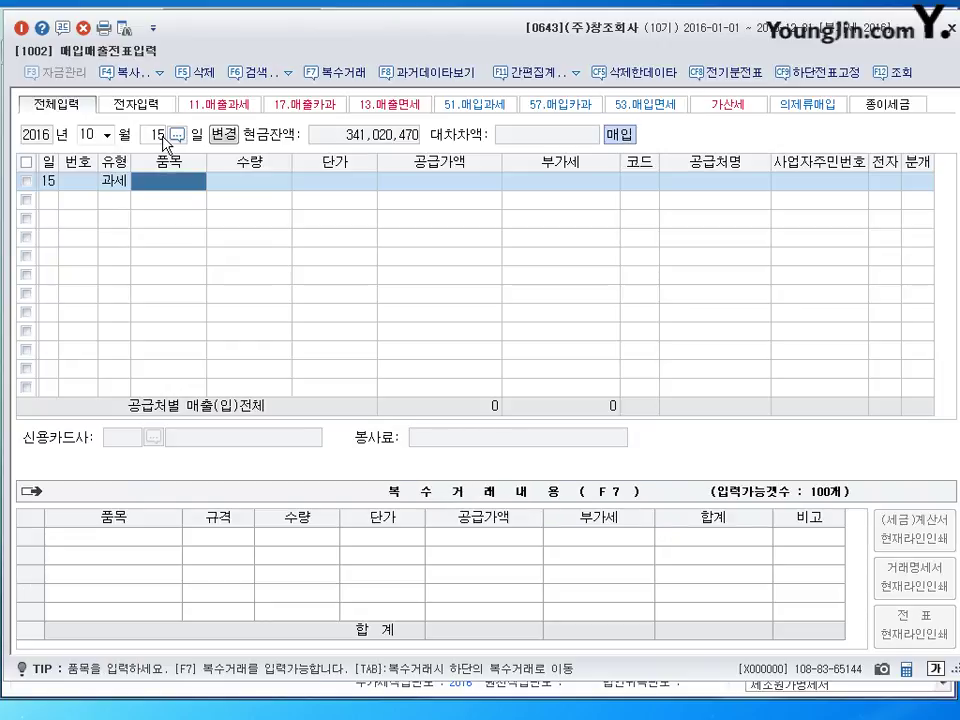
text(임가공비)
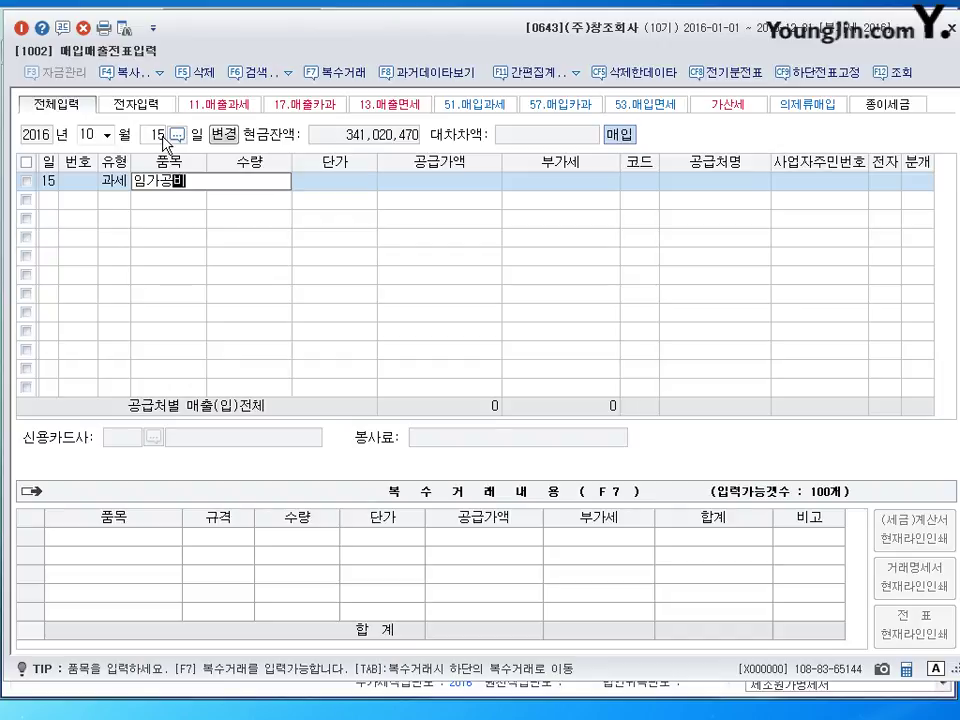
key(Return)
key(Return)
text(20000000)
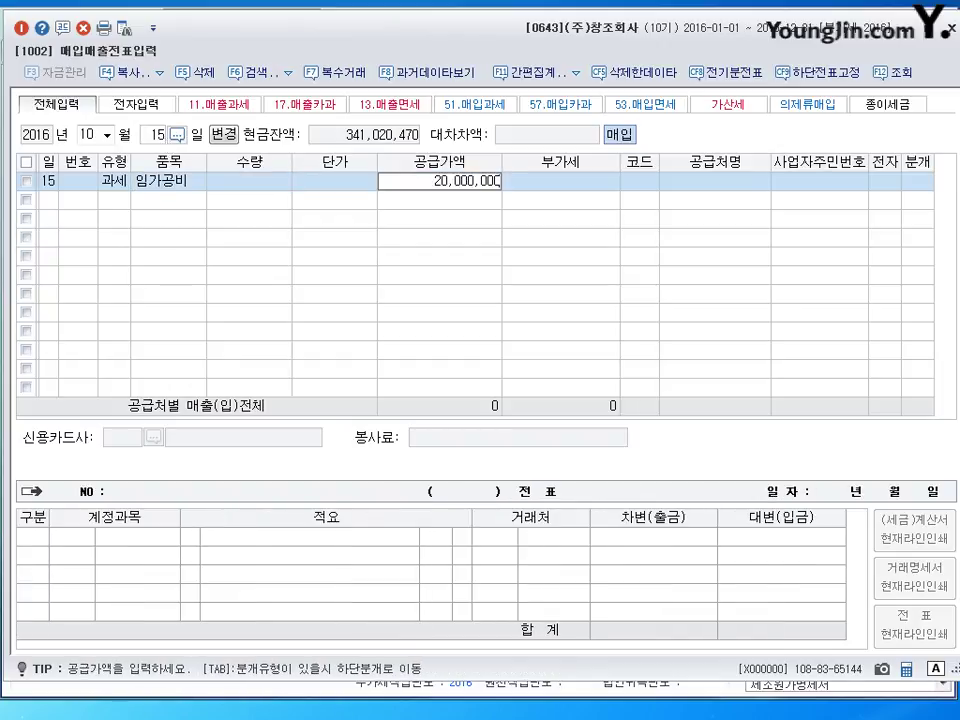
key(Return)
key(Return)
text(ㅌㅏㅁ진)
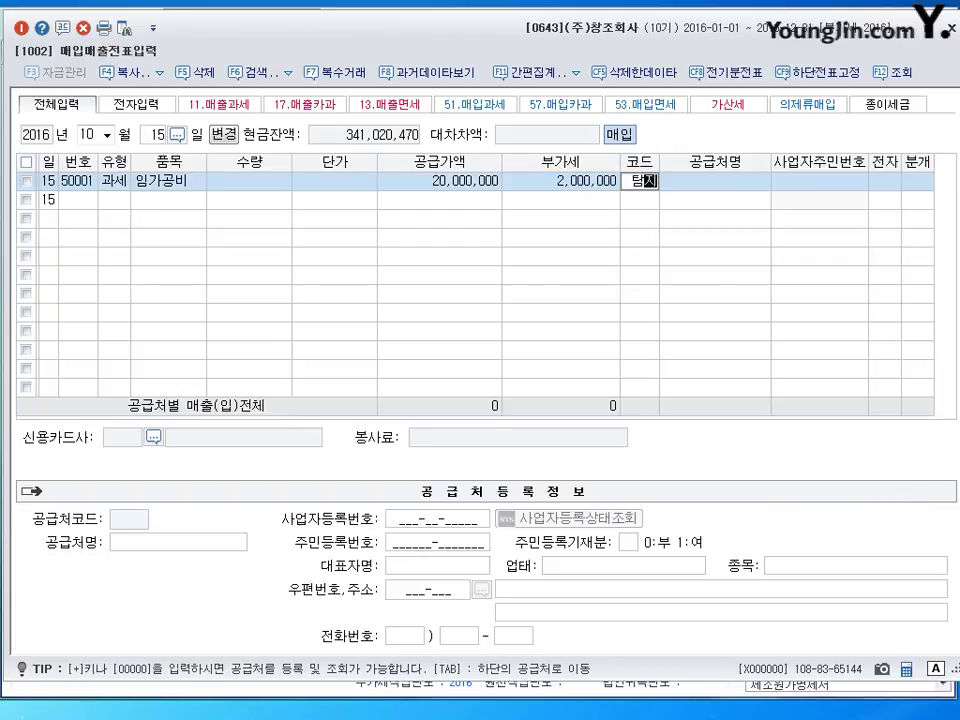
key(Return)
key(Return)
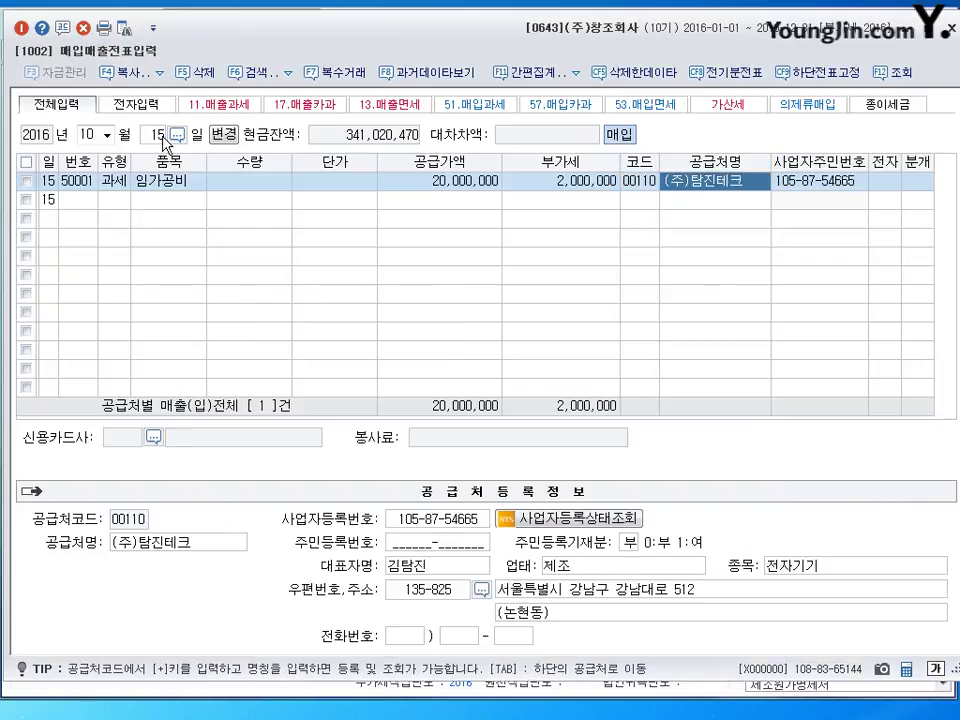
text(1)
key(Return)
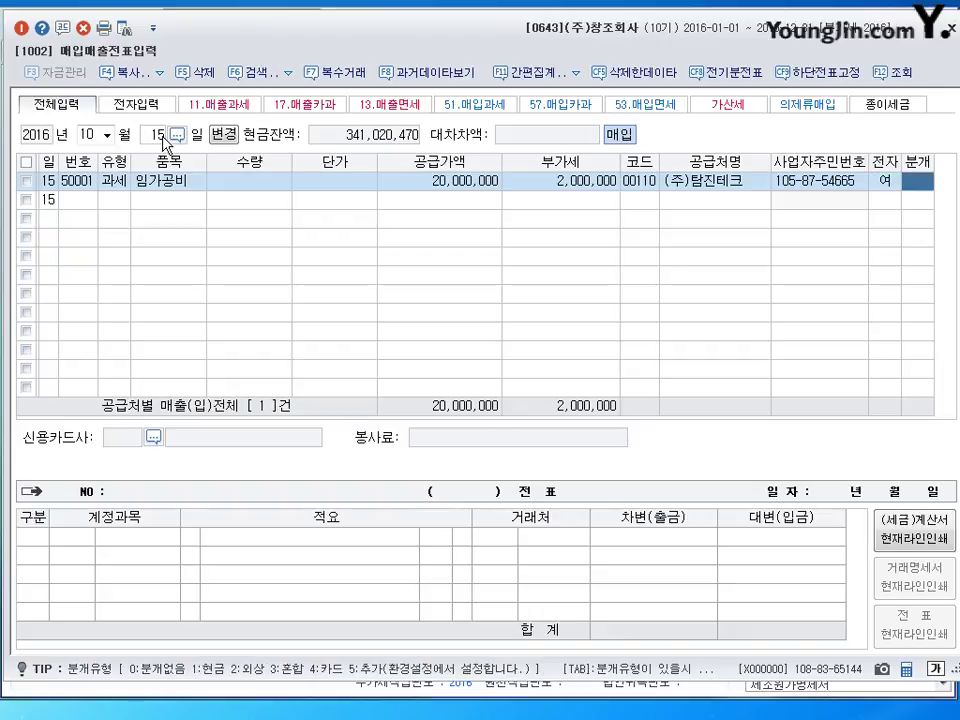
text(3)
key(Return)
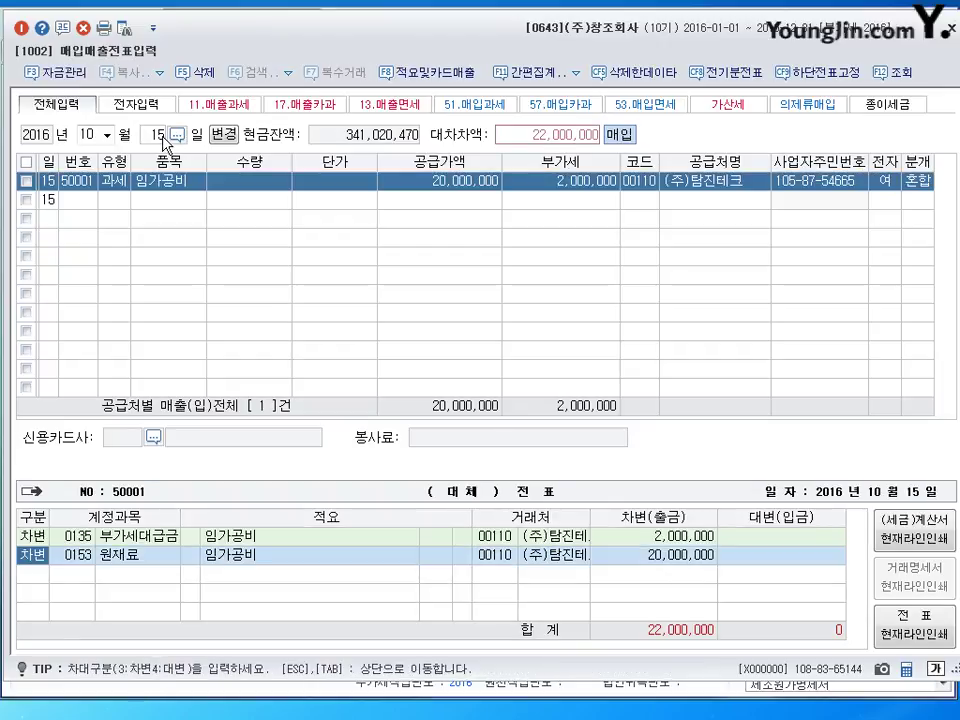
key(Return)
key(Return)
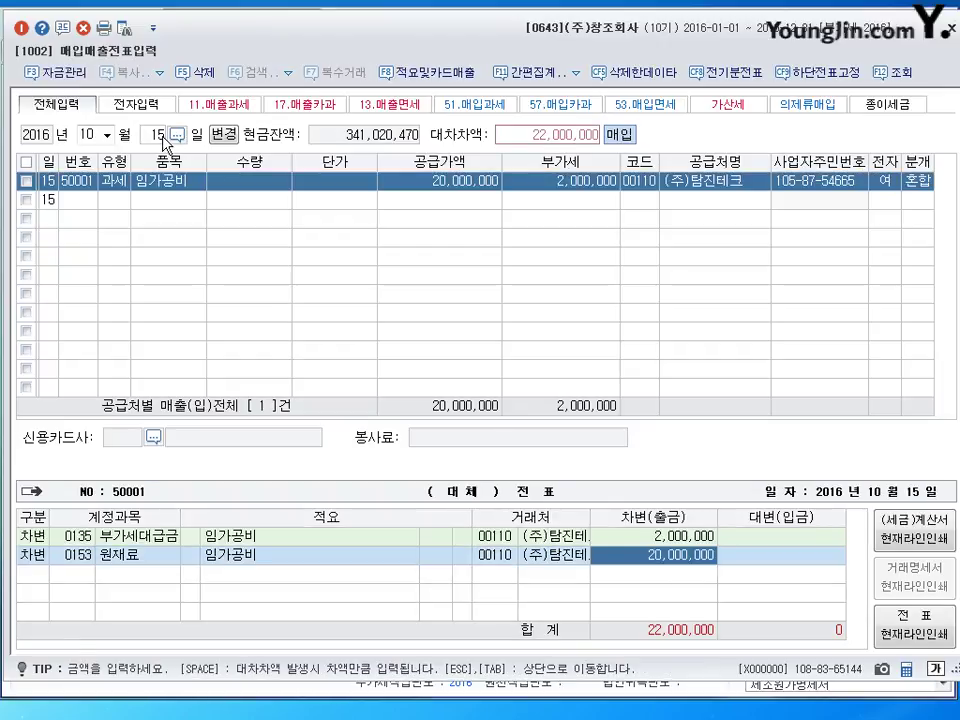
Step: Change the debit account to 0533 외주가공비 and credit 0103 보통예금 22,000,000
key(Left)
key(Left)
key(Left)
key(Left)
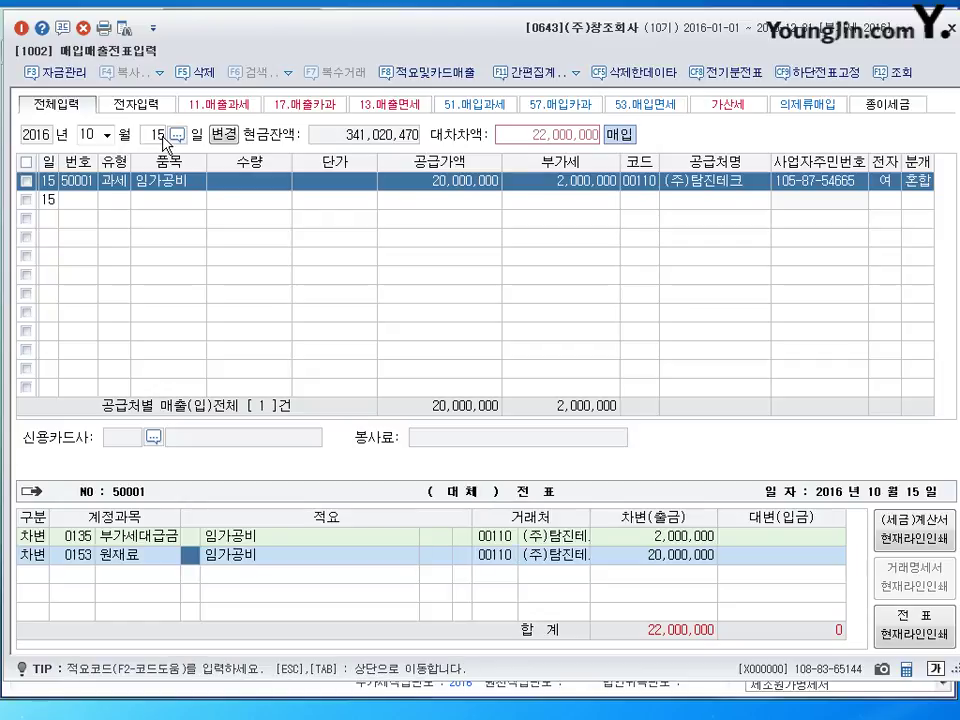
key(Left)
text(533)
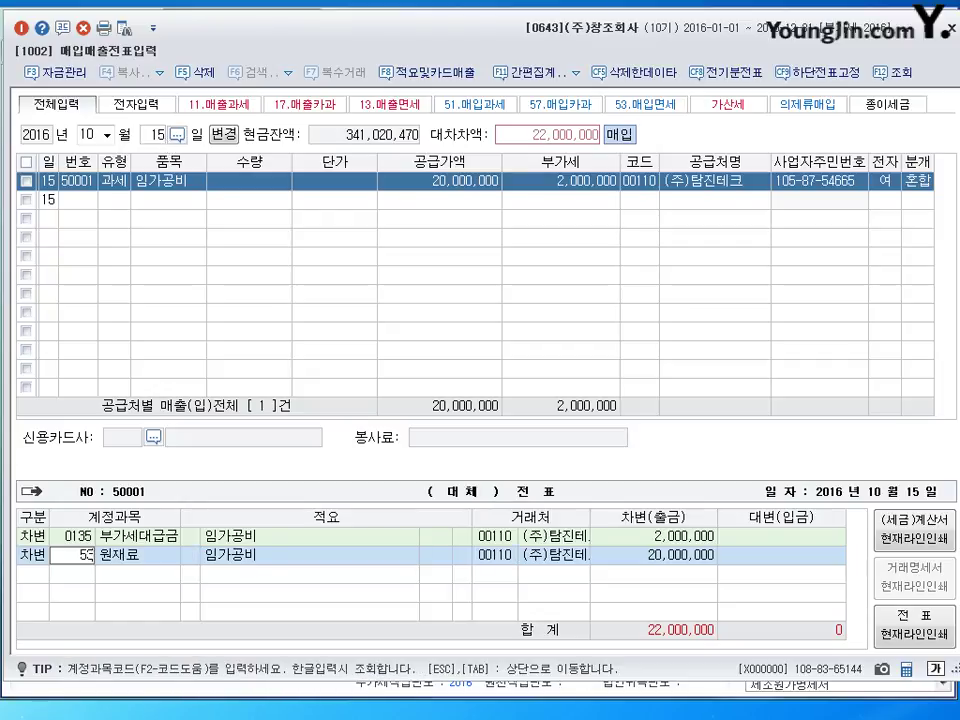
key(Return)
key(Return)
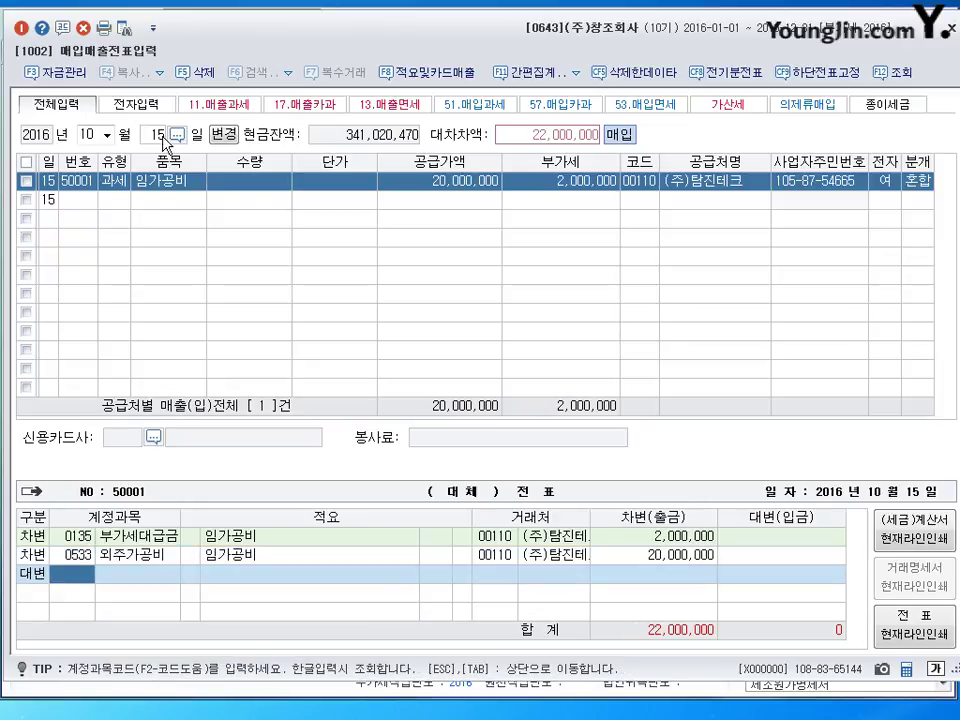
text(103)
key(Return)
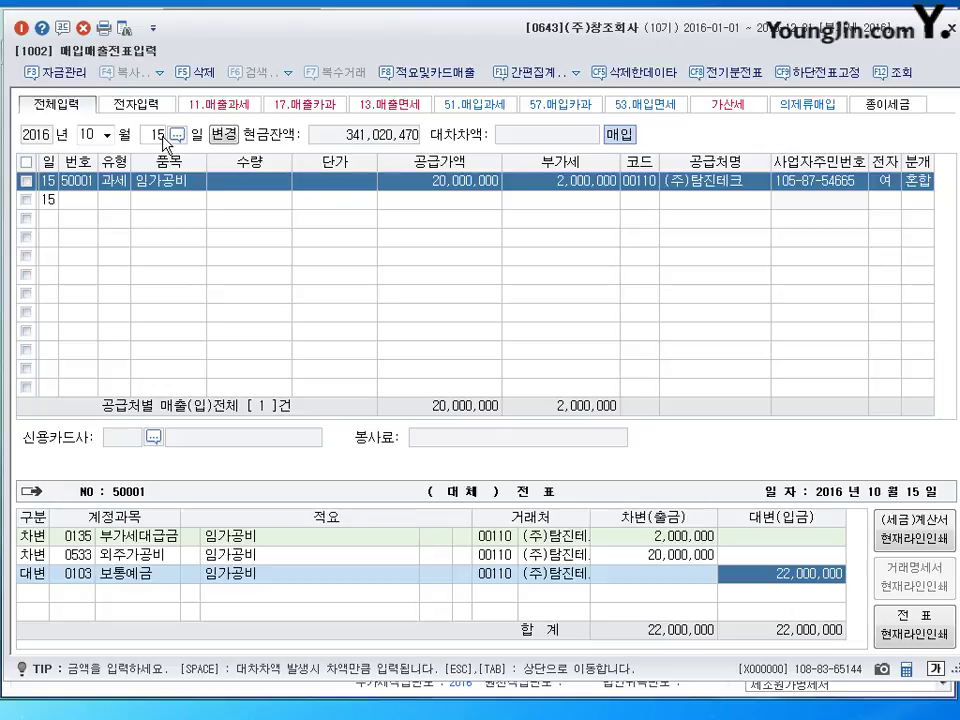
key(Return)
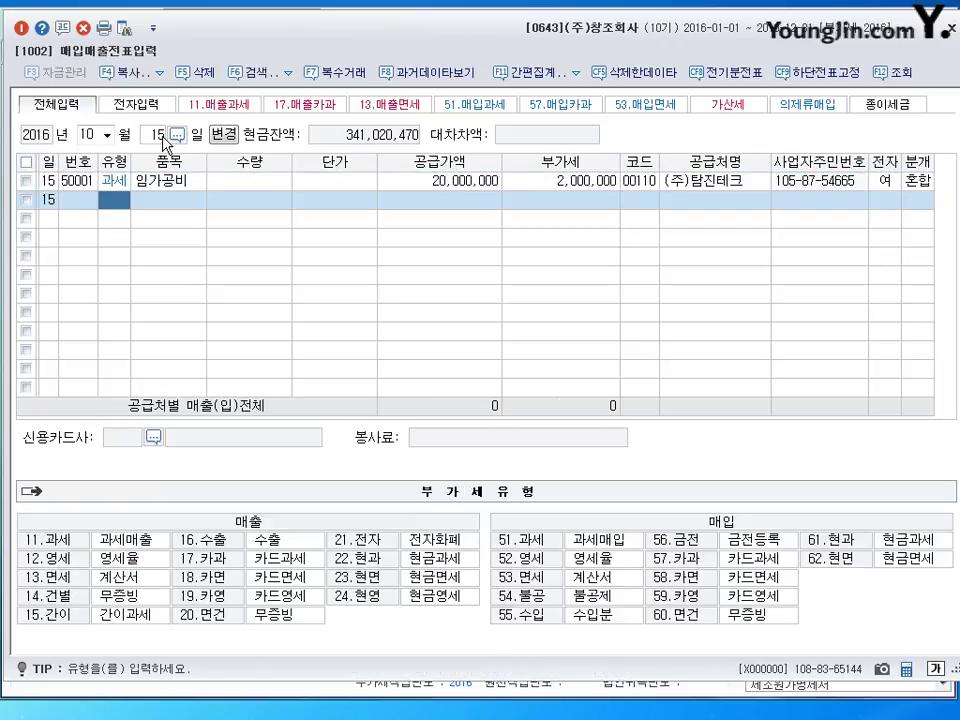
click(158, 134)
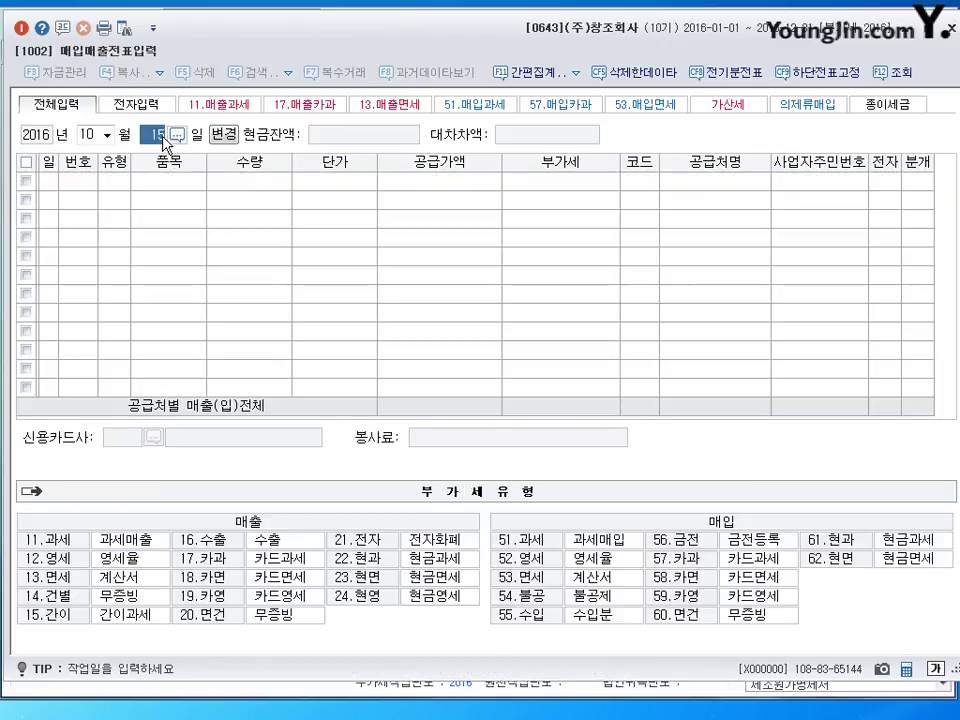
Step: Move the voucher entry date to October 17
text(17)
key(Return)
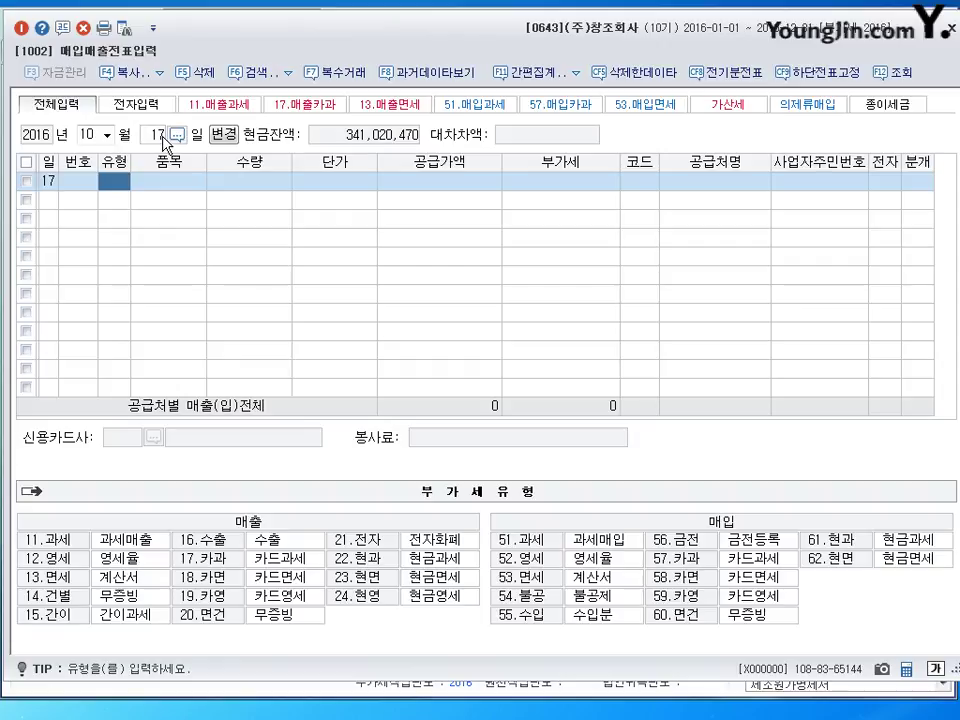
Step: Enter a type 16 export sale of 1,000 제품 at a 380,000 unit price
text(16)
key(Return)
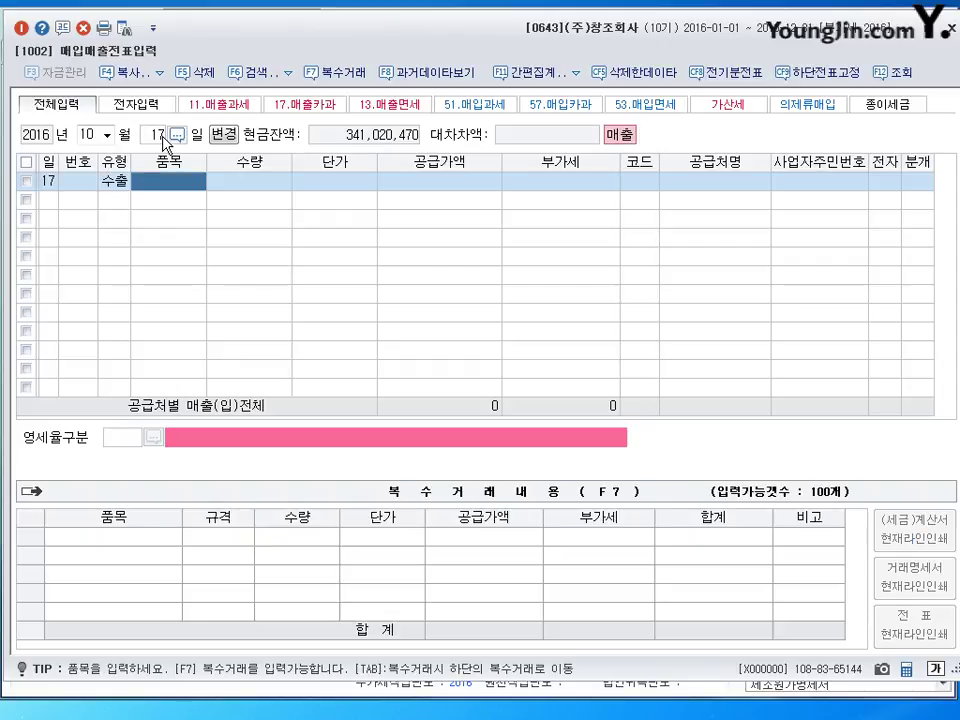
text(제품)
key(Return)
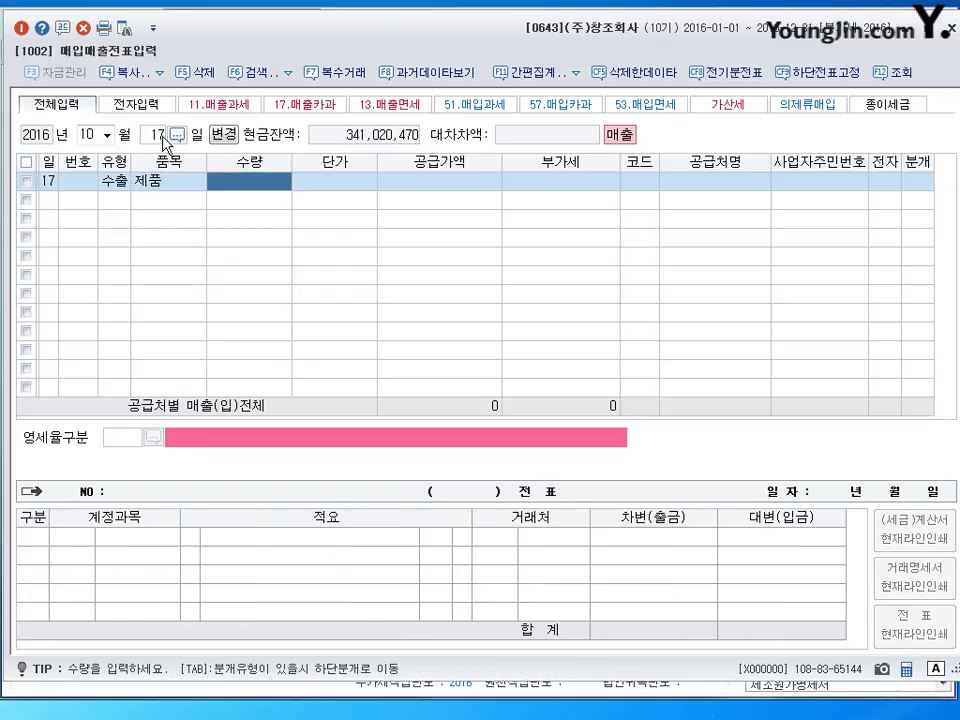
text(1000)
key(Return)
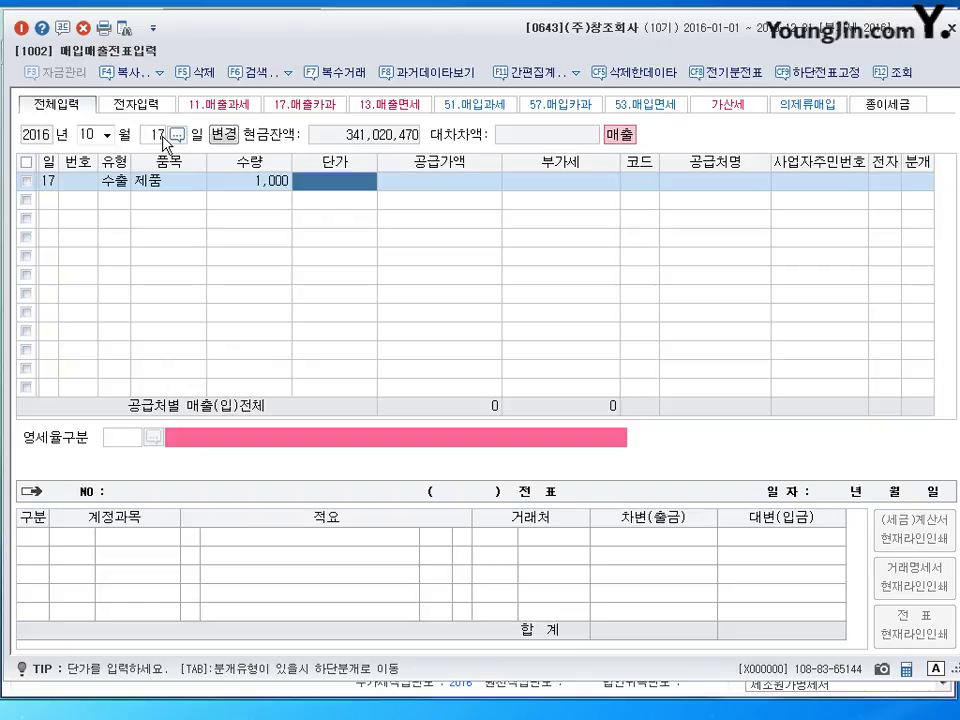
text(3800000)
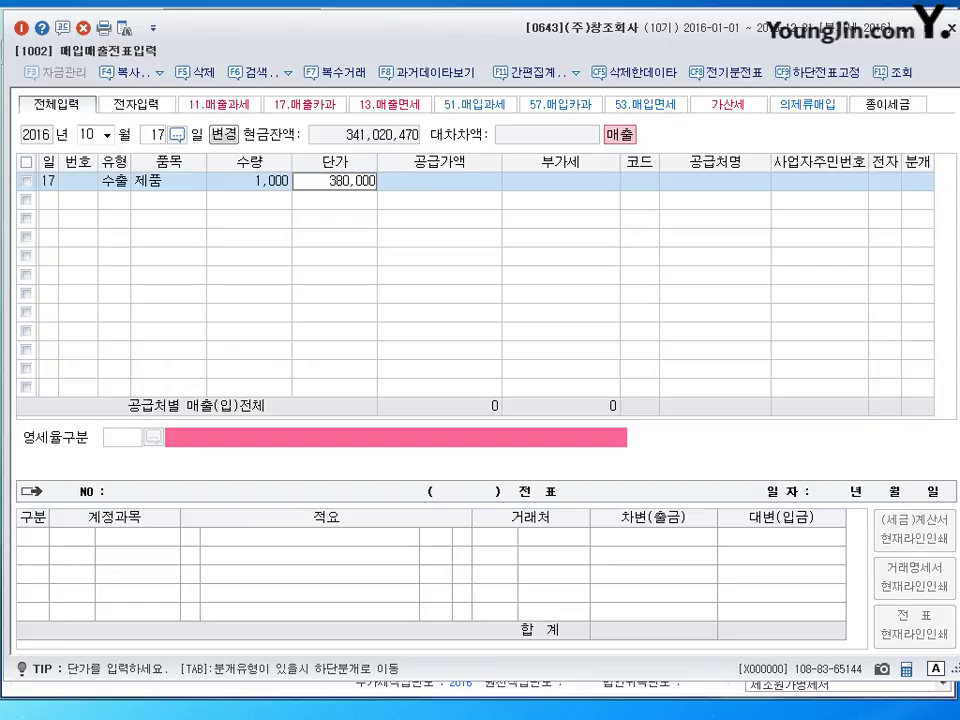
key(Return)
key(Return)
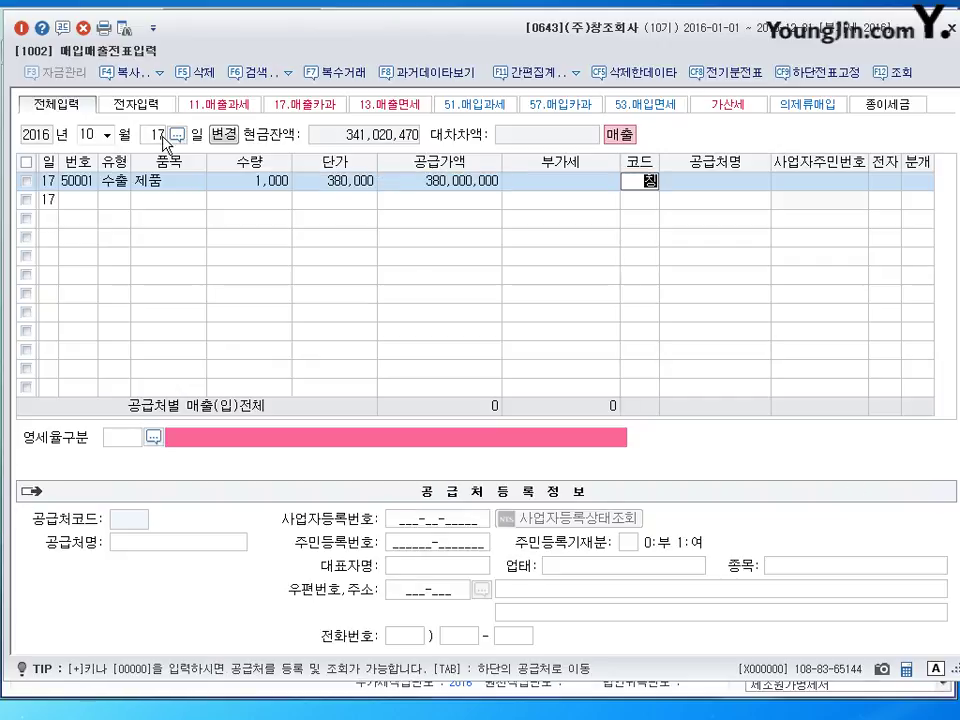
Step: Set customer 칭따오상사, zero-rate reason 1 (direct export), and journalize on credit (외상)
text(칭띠)
key(Return)
key(Return)
key(Return)
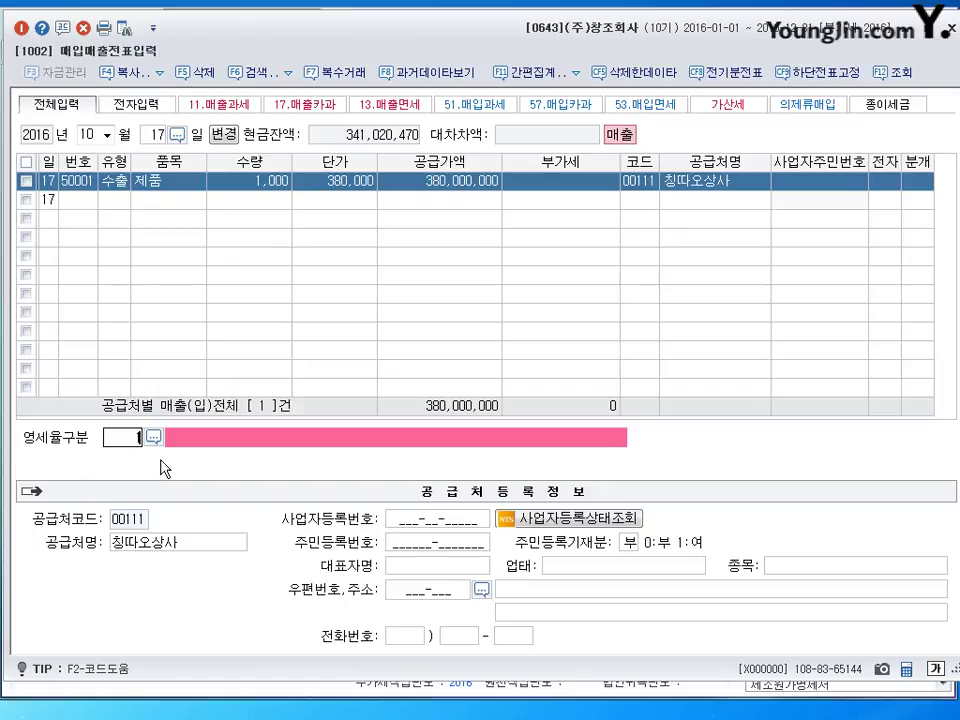
text(1)
key(Return)
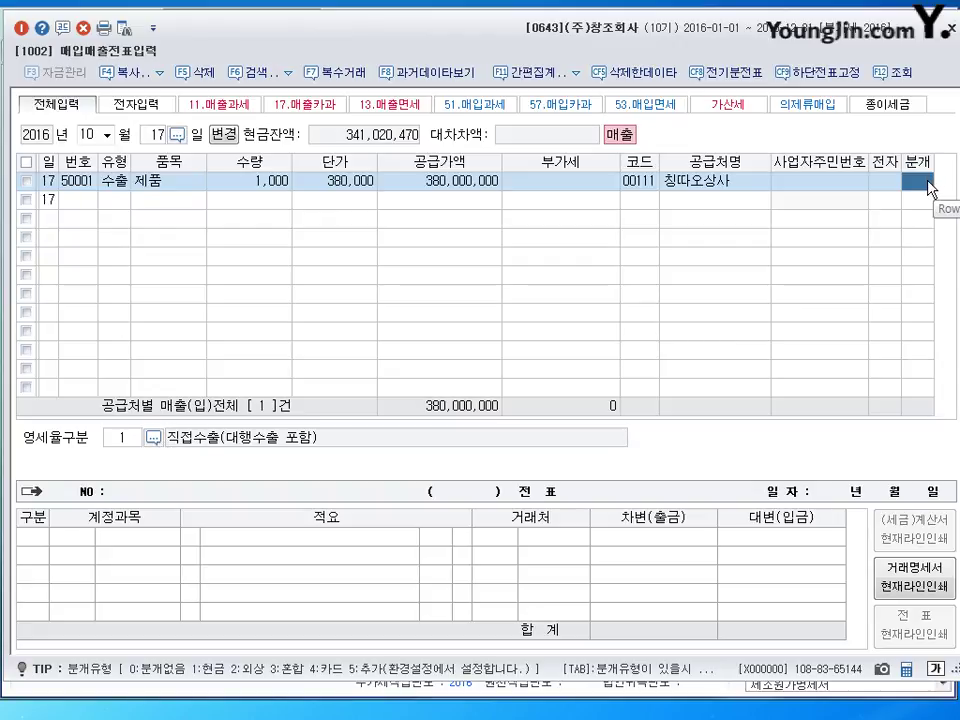
text(2)
key(Return)
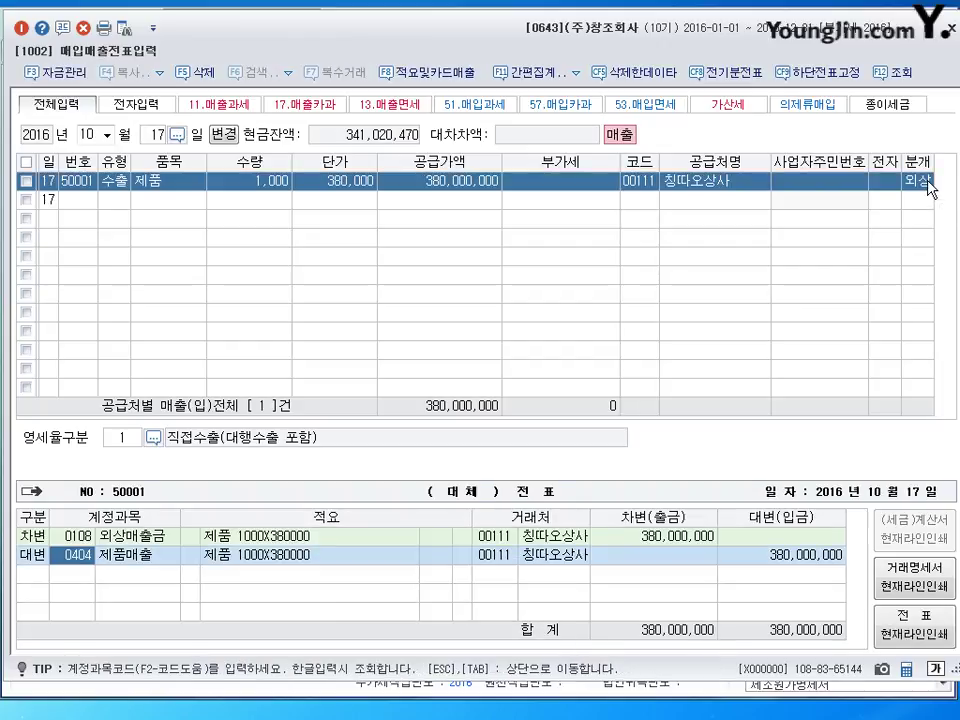
key(Return)
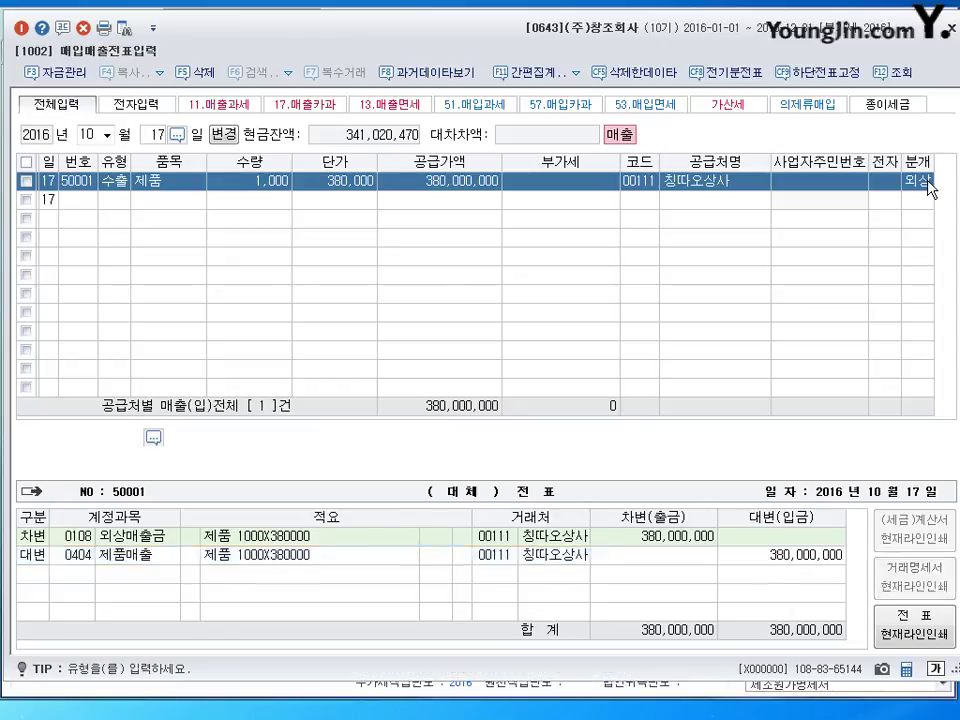
key(Return)
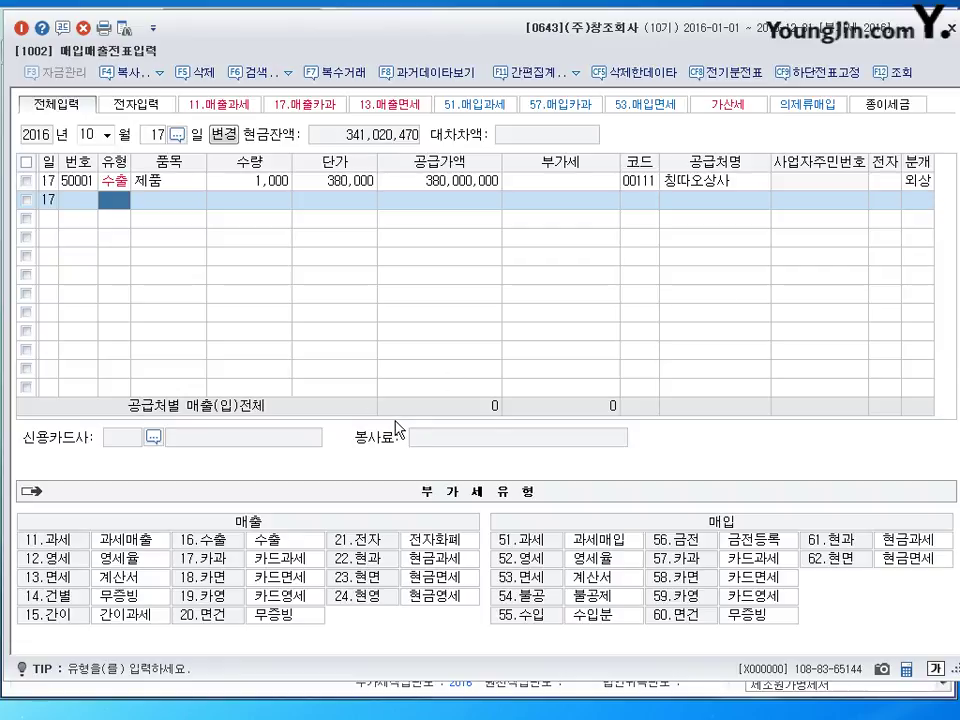
key(shift+Tab)
Step: On October 22, enter a type 53 tax-exempt purchase of 실무서적 for 90,000
text(22)
key(Return)
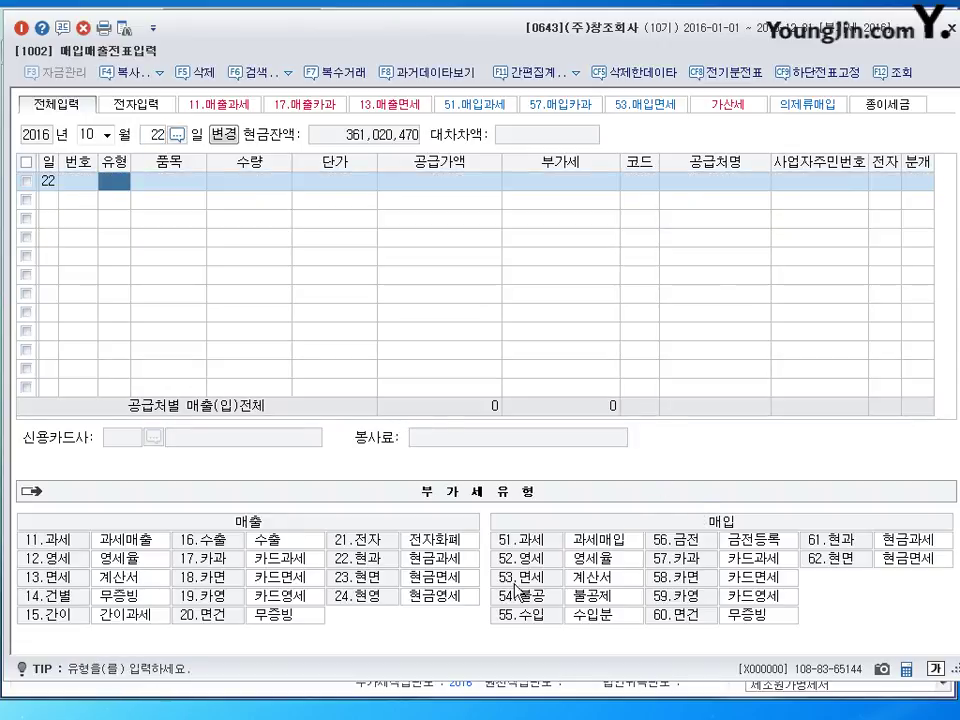
text(53)
key(Return)
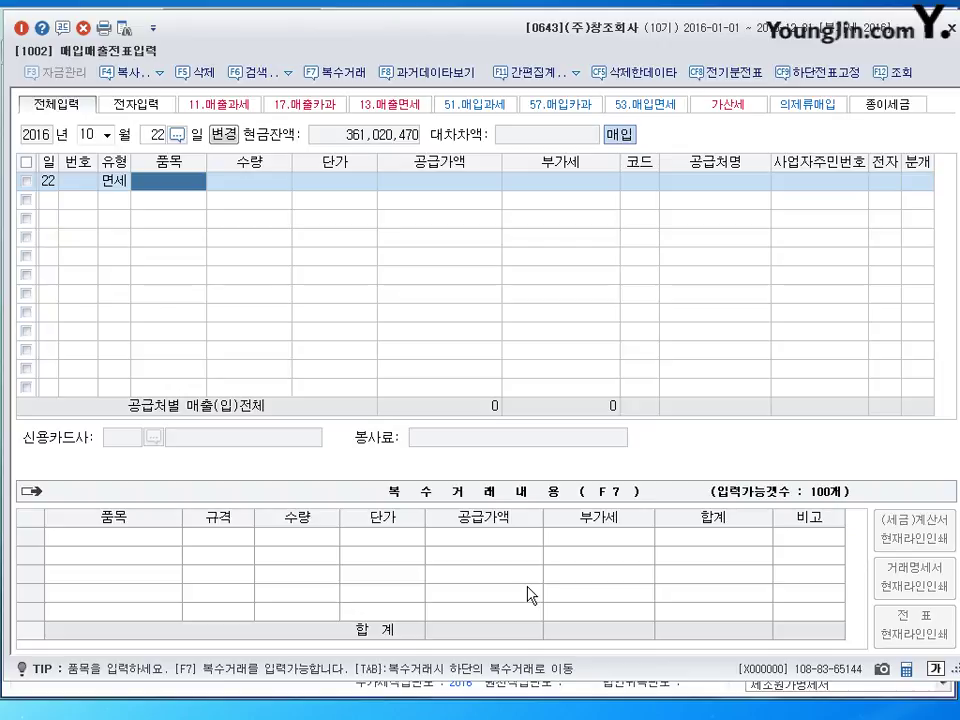
text(실무서적)
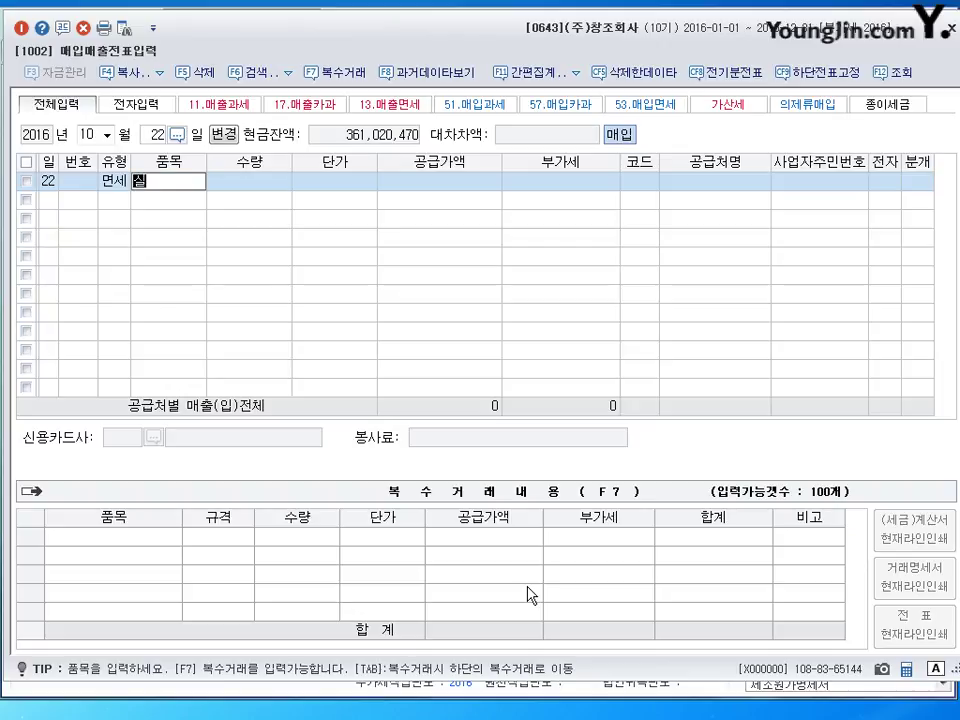
key(Return)
key(Return)
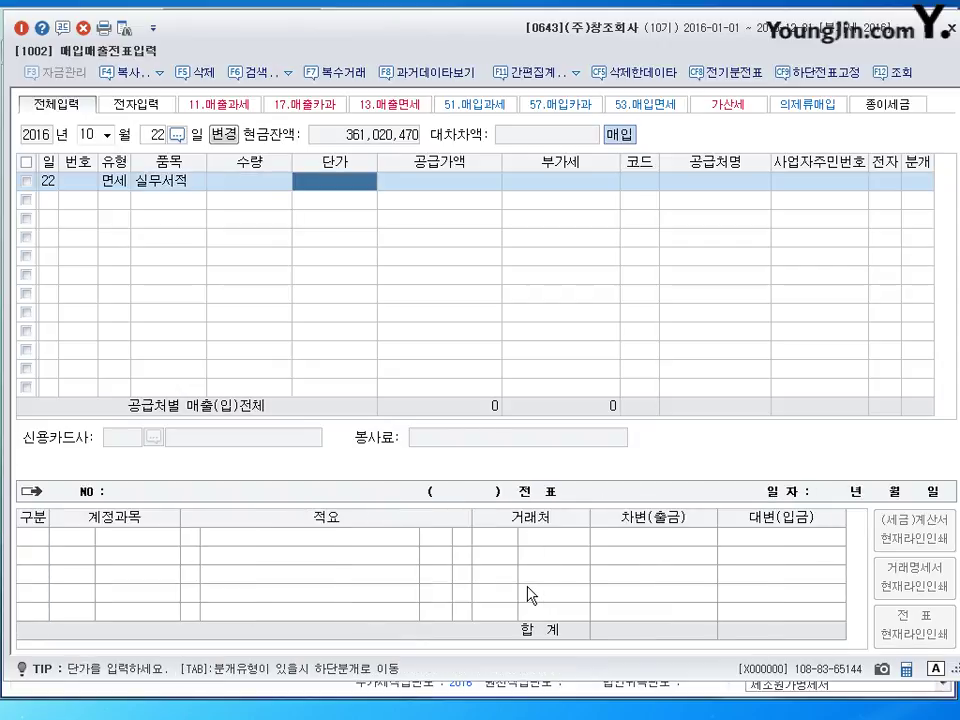
key(Return)
text(900000)
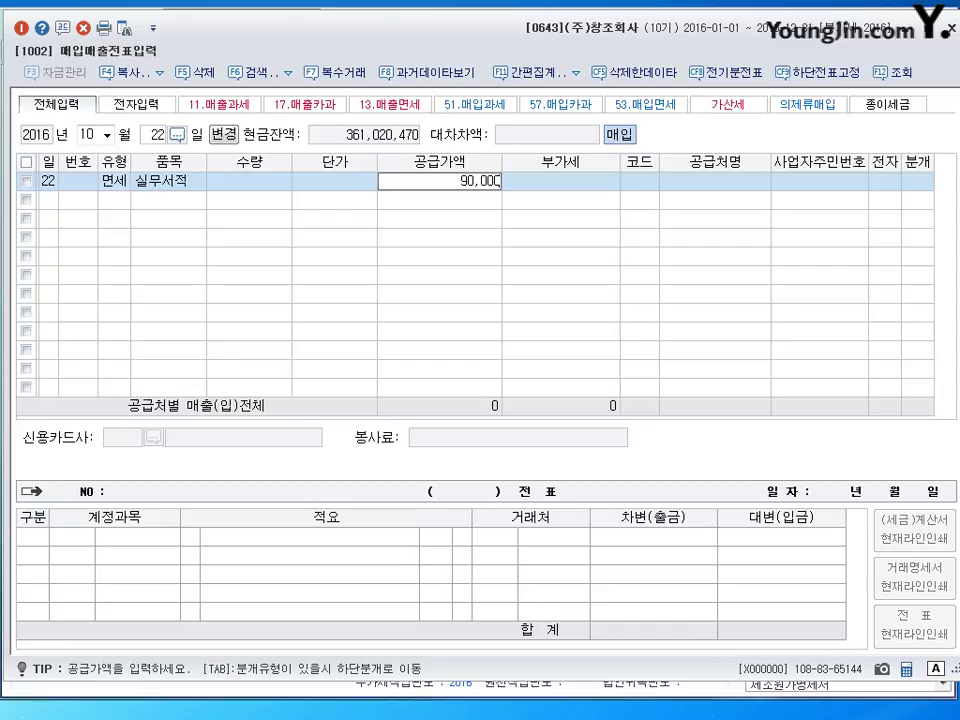
key(Return)
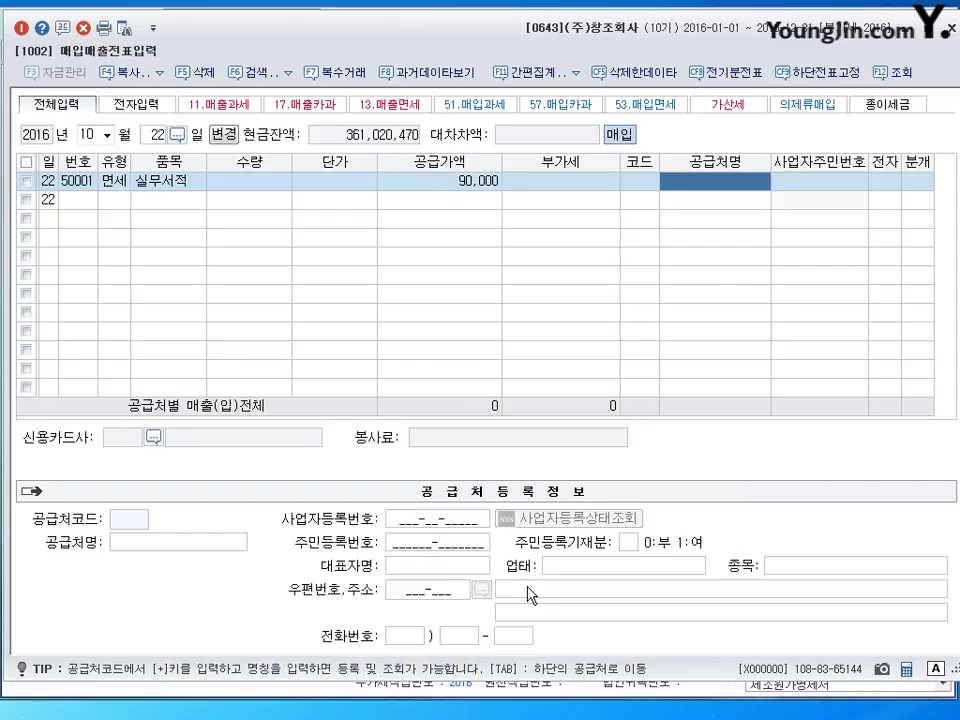
Step: Set supplier 문풍문고, mark the invoice electronic, and choose a mixed (3) journal
key(Left)
text(문풍)
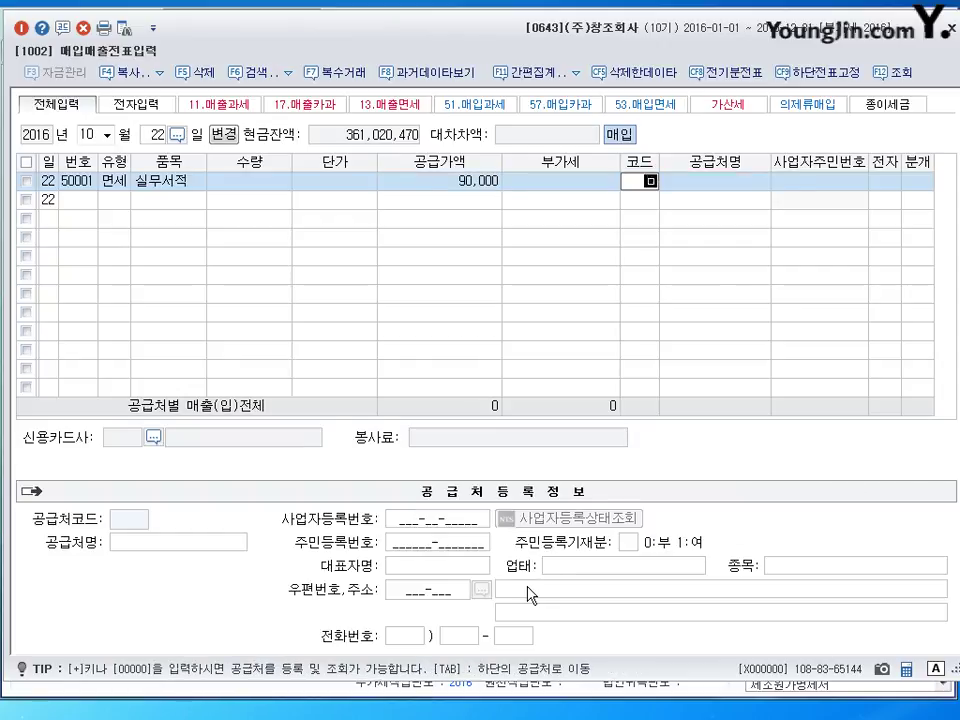
key(Return)
key(Return)
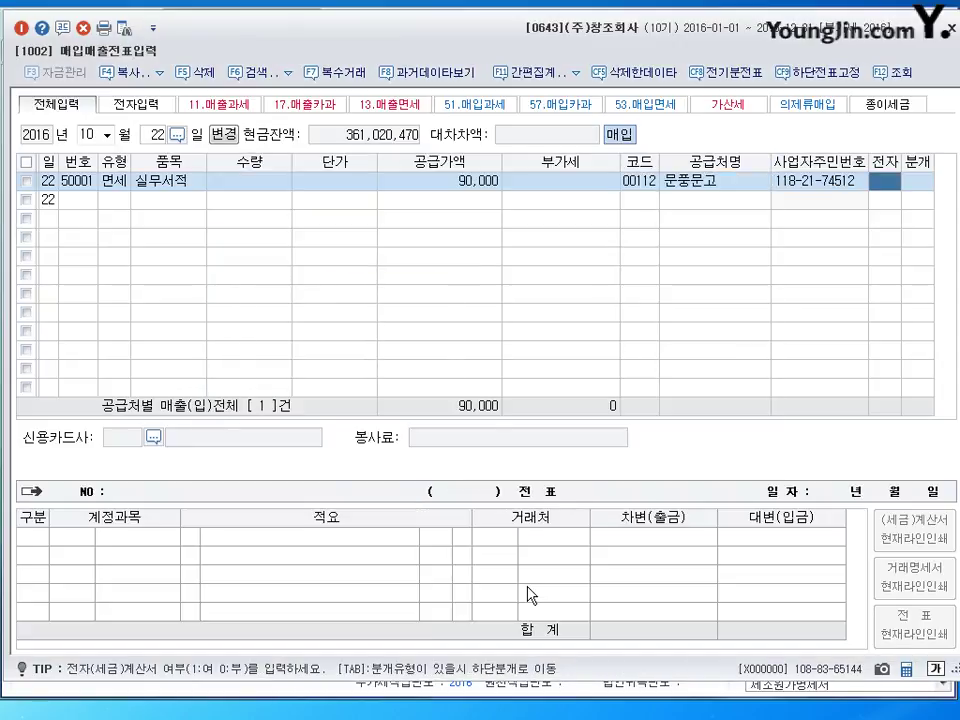
key(1)
key(Return)
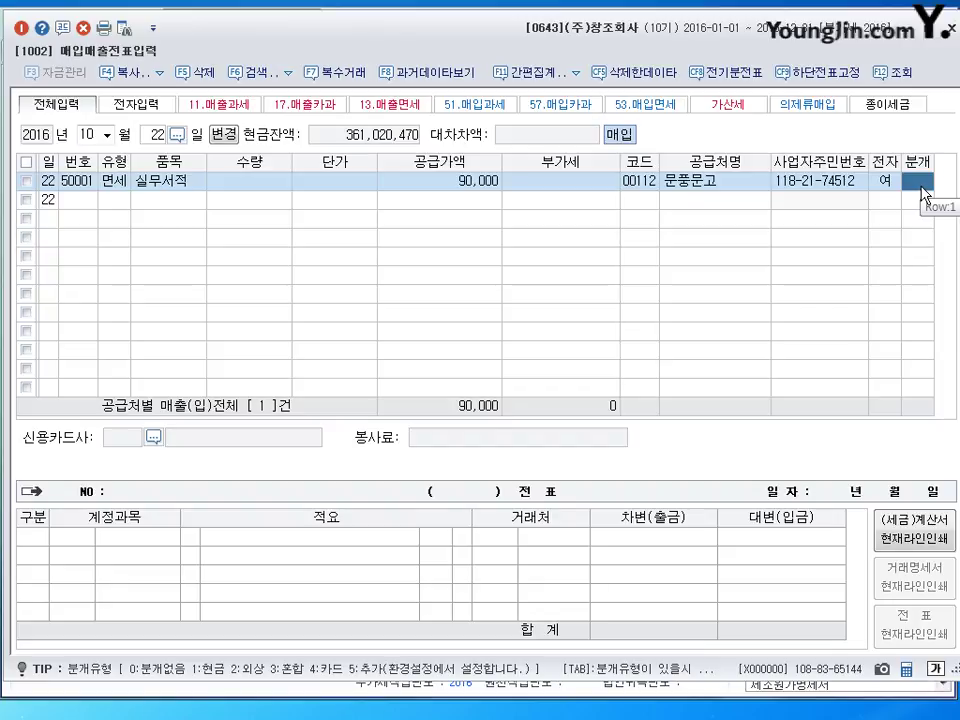
text(3)
key(Return)
key(Return)
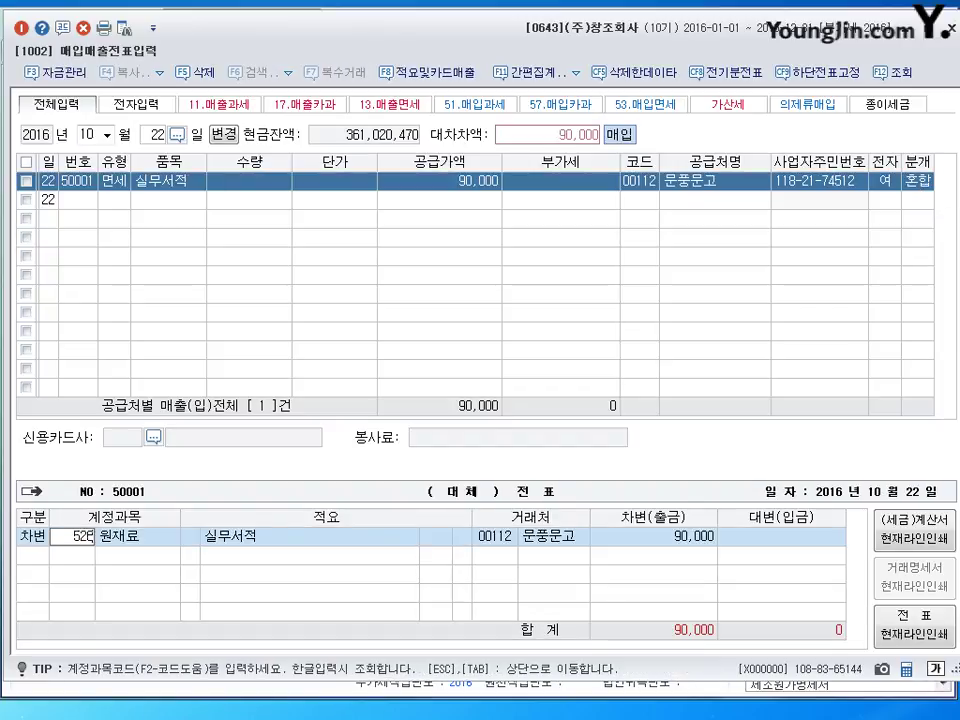
Step: Debit 0526 도서인쇄비 and credit 0253 미지급금 for the 90,000 purchase
text(0526)
key(Return)
key(Return)
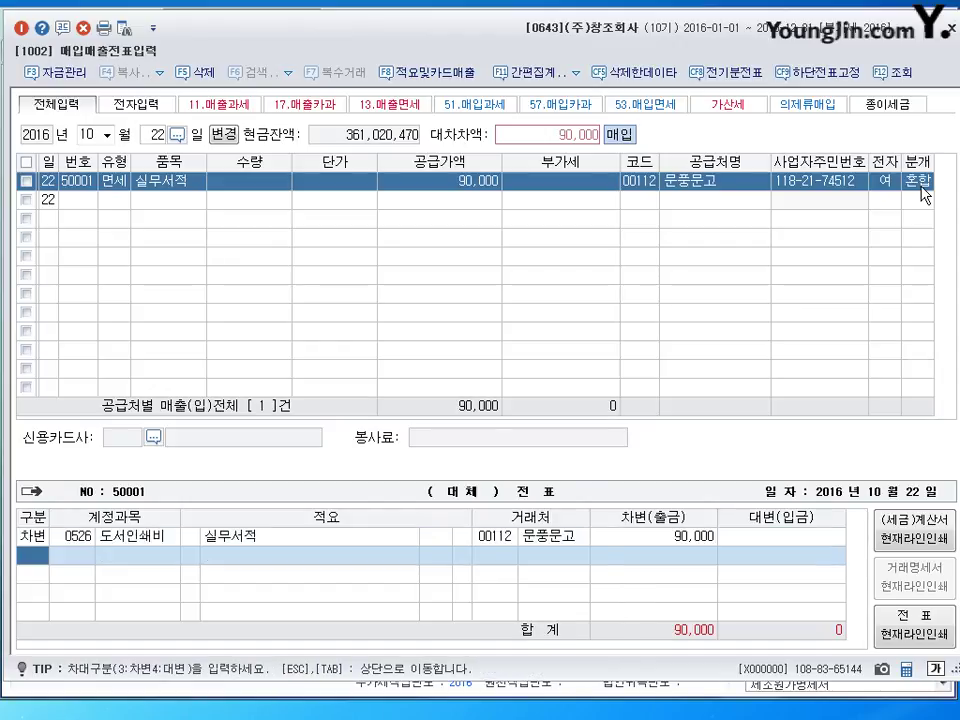
text(4)
key(Return)
text(253)
key(Return)
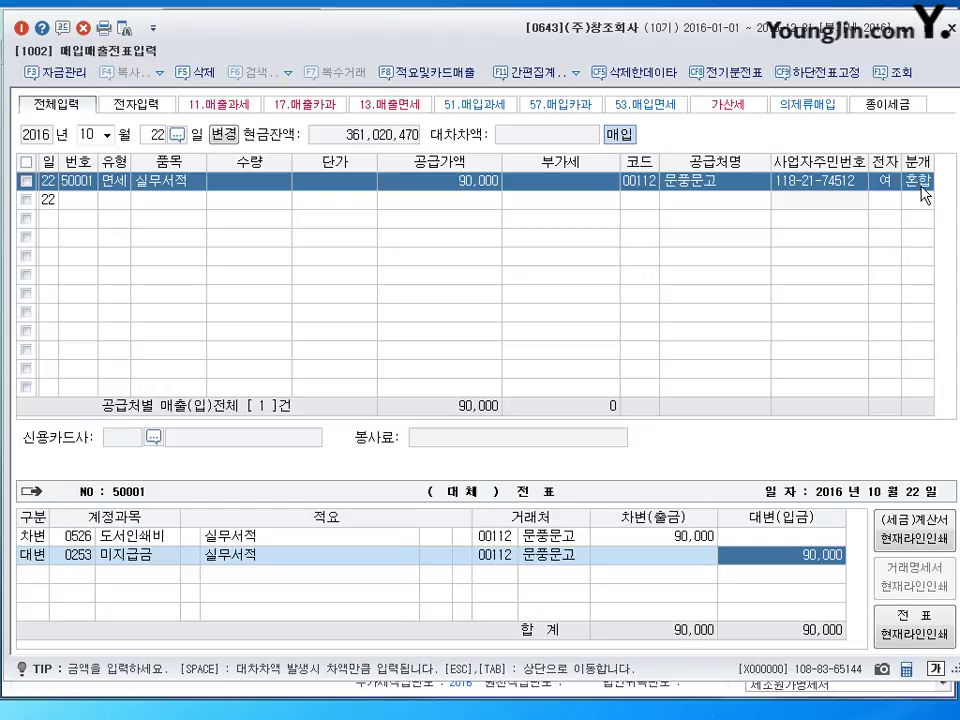
key(Return)
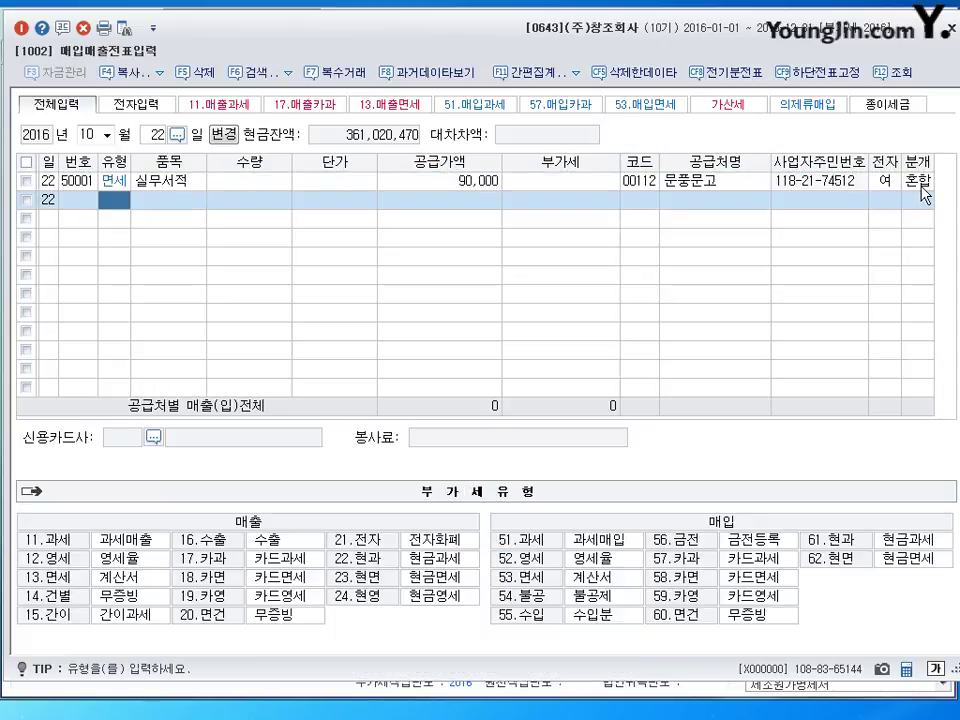
key(Escape)
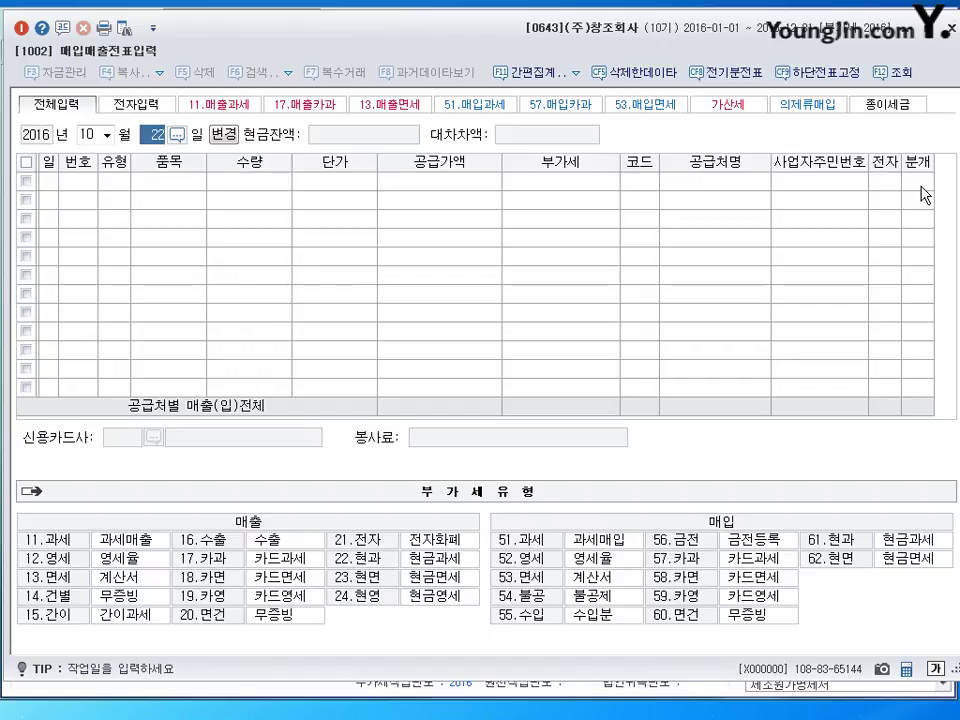
Step: Move purchase-sales voucher entry to October 26 for the next voucher
text(36)
key(Return)
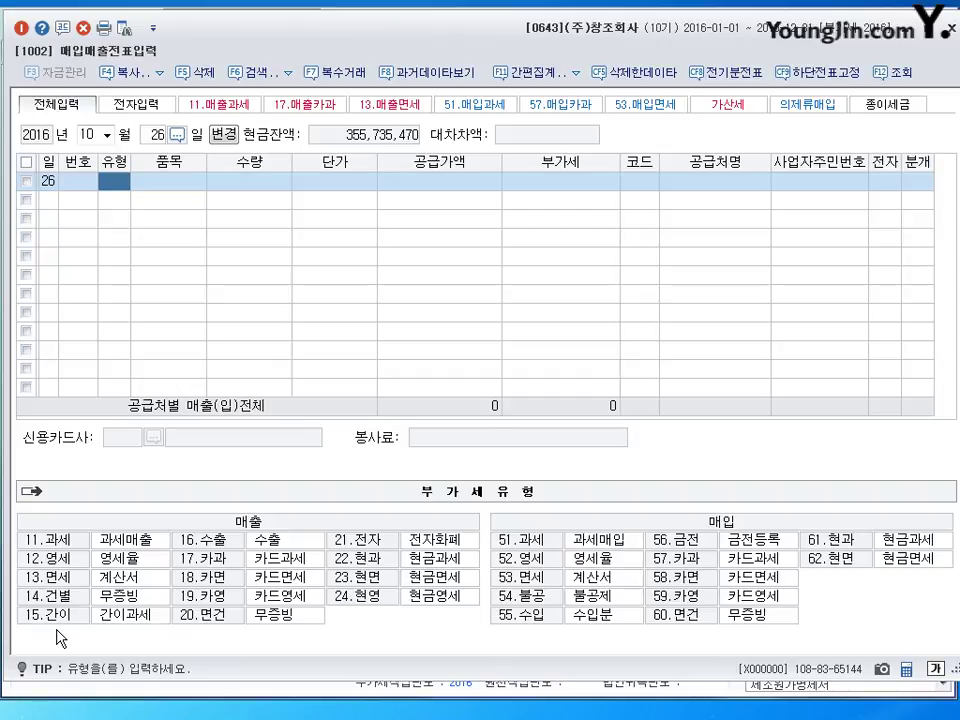
Step: Start an October 26 건별 (type 14) sale of 제품 with a 1,000,000 supply amount
text(14)
key(Return)
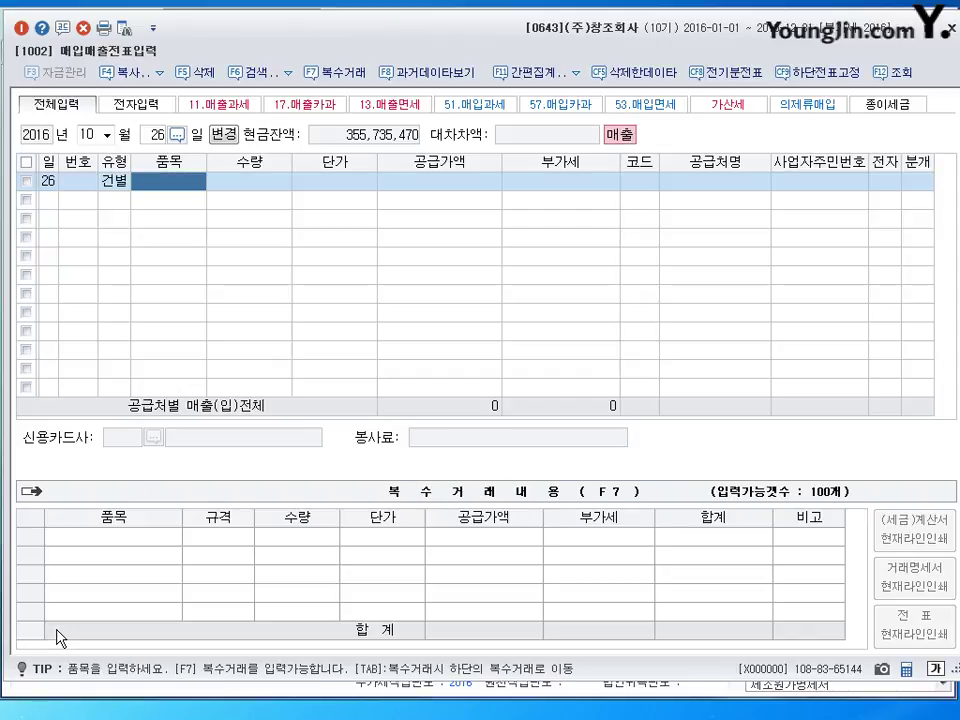
text(제품)
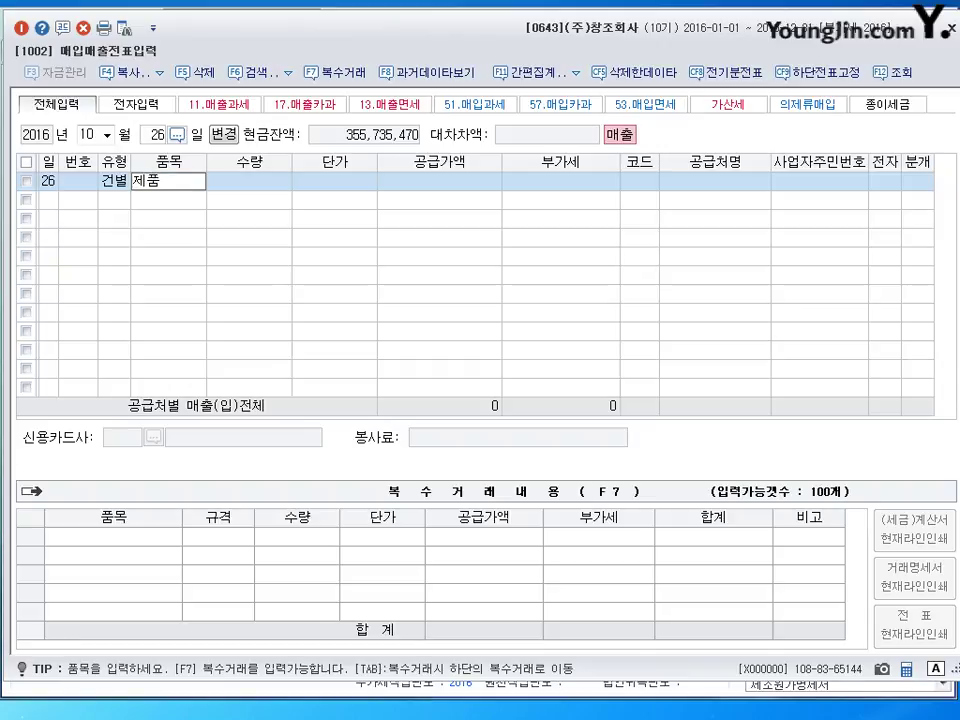
key(Return)
key(Return)
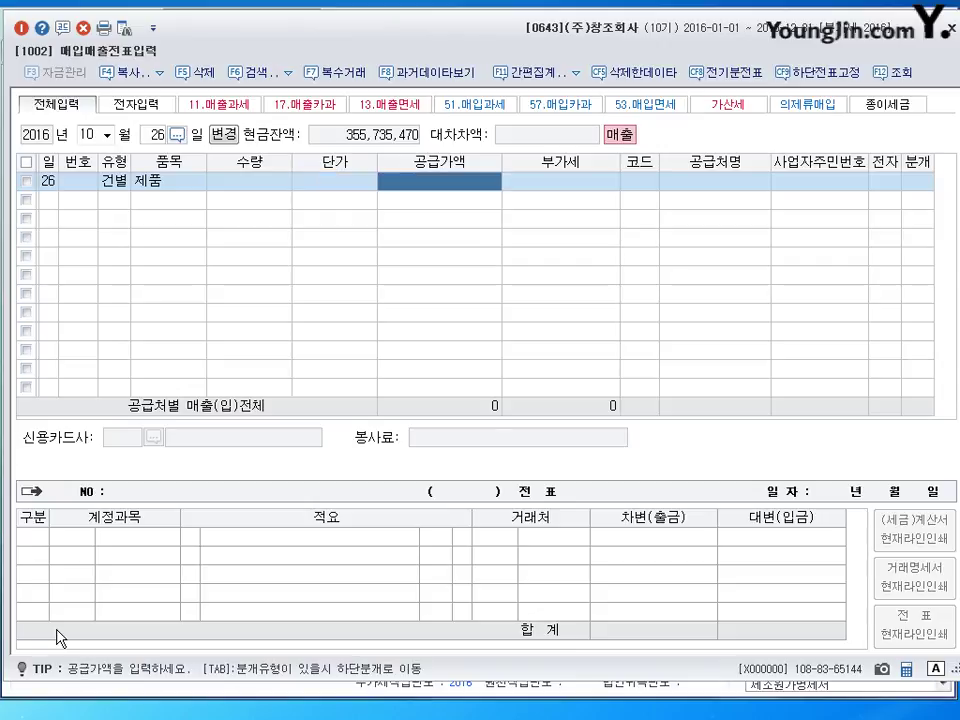
text(1000000)
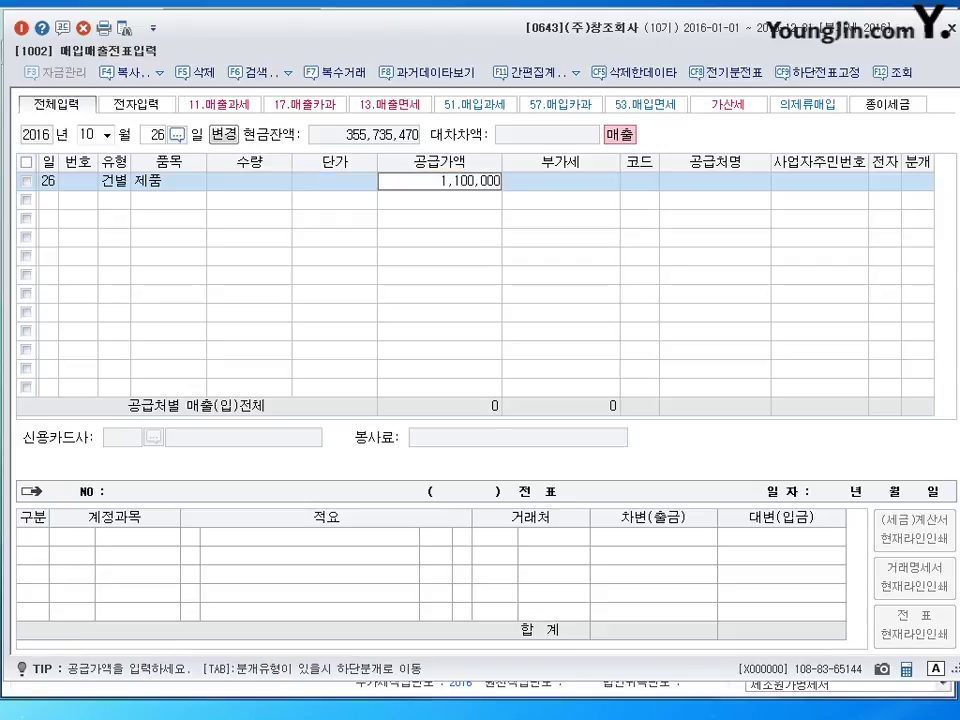
key(Return)
key(Return)
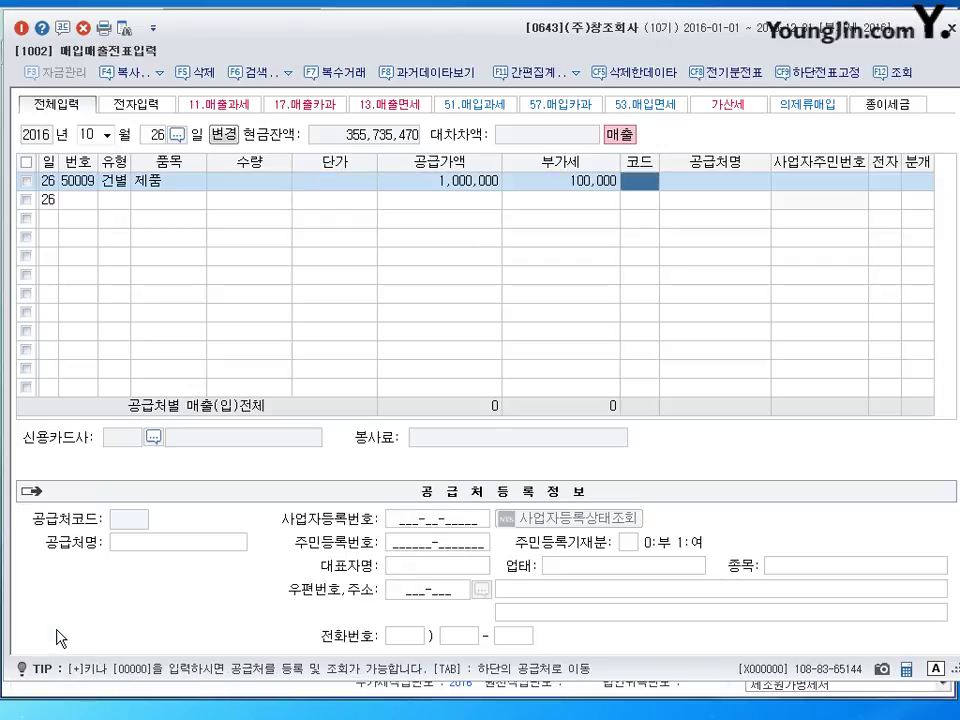
Step: Assign the individual customer and journalise the sale as cash (분개 1)
text(김목)
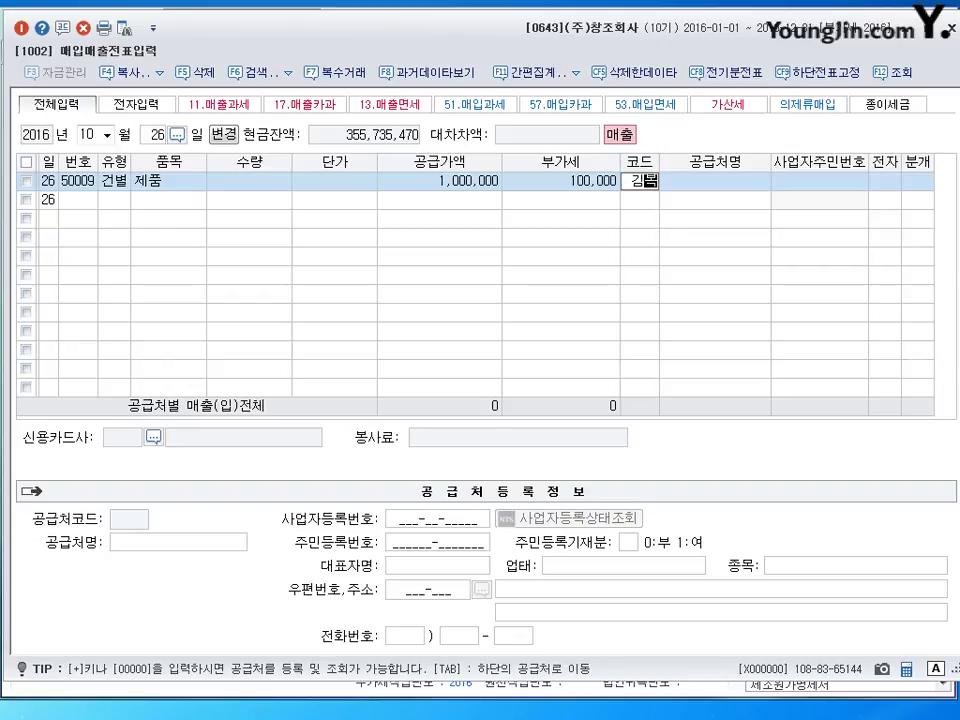
key(Return)
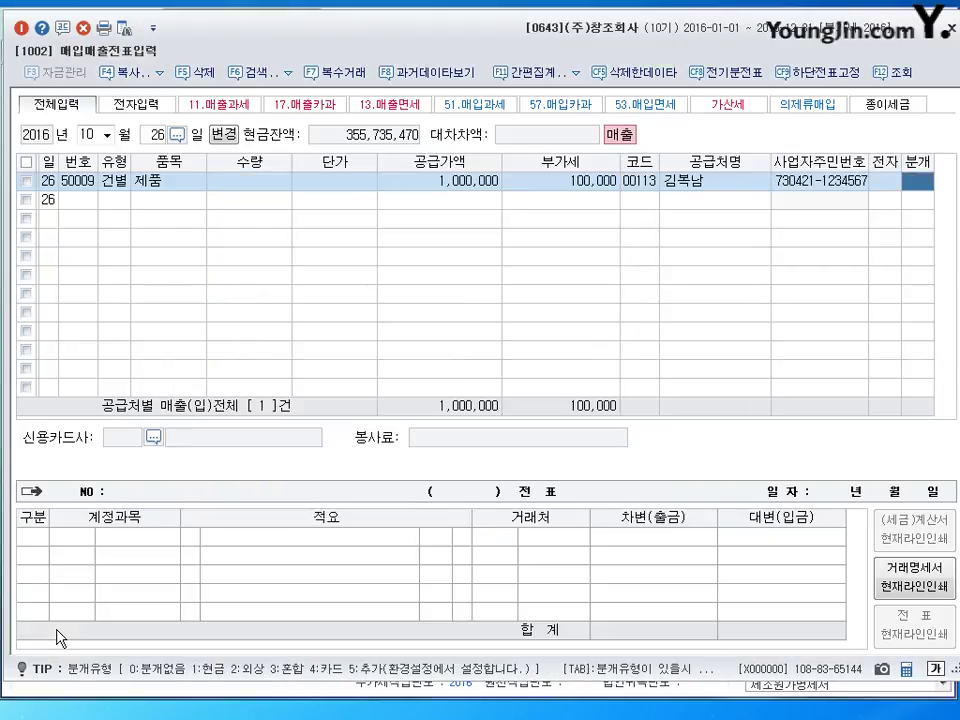
key(Left)
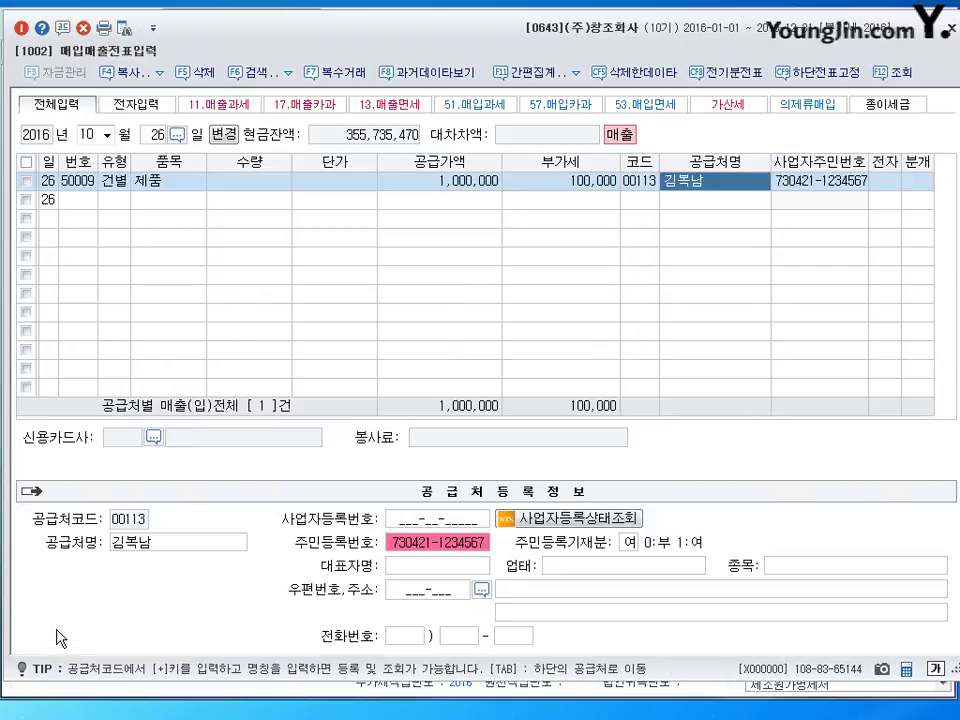
key(Return)
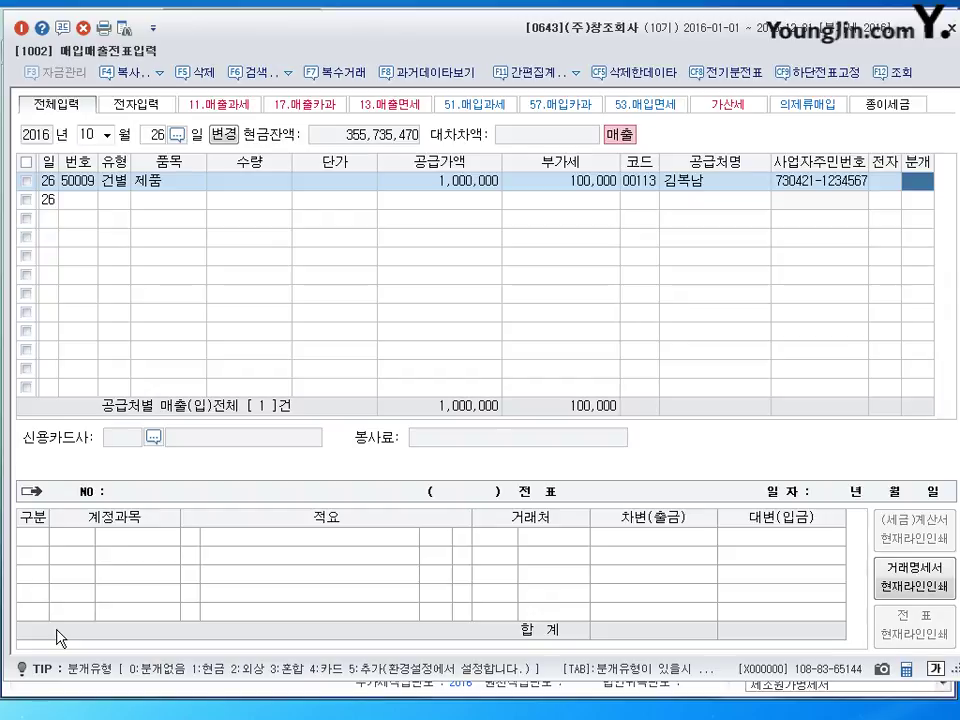
text(1)
key(Return)
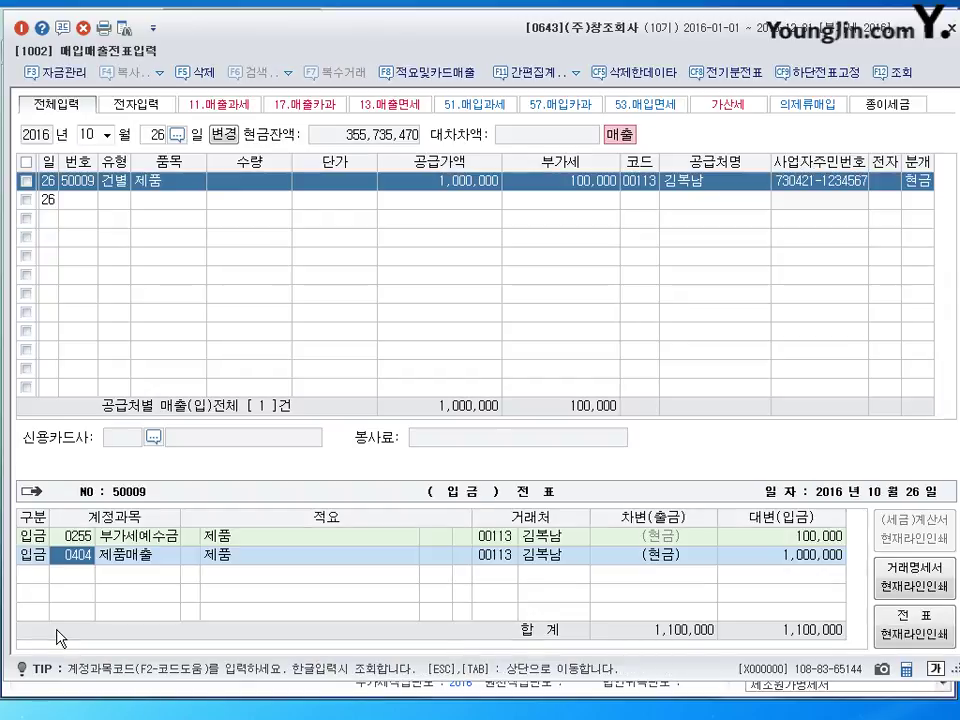
key(Escape)
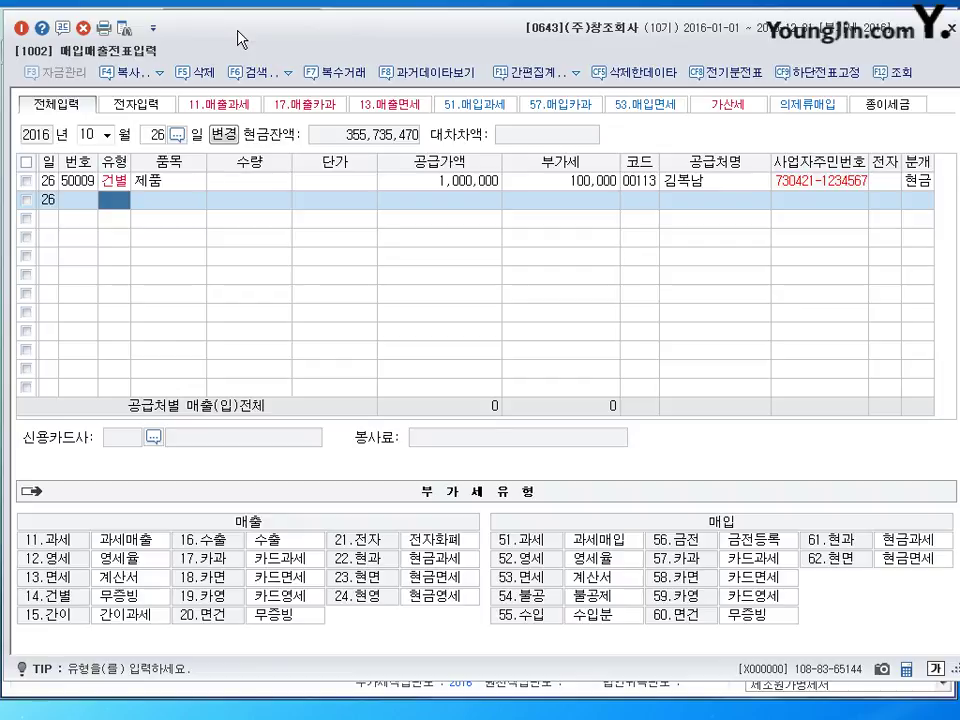
Step: Switch the entry date to August 15 and close purchase-sales voucher entry
click(88, 134)
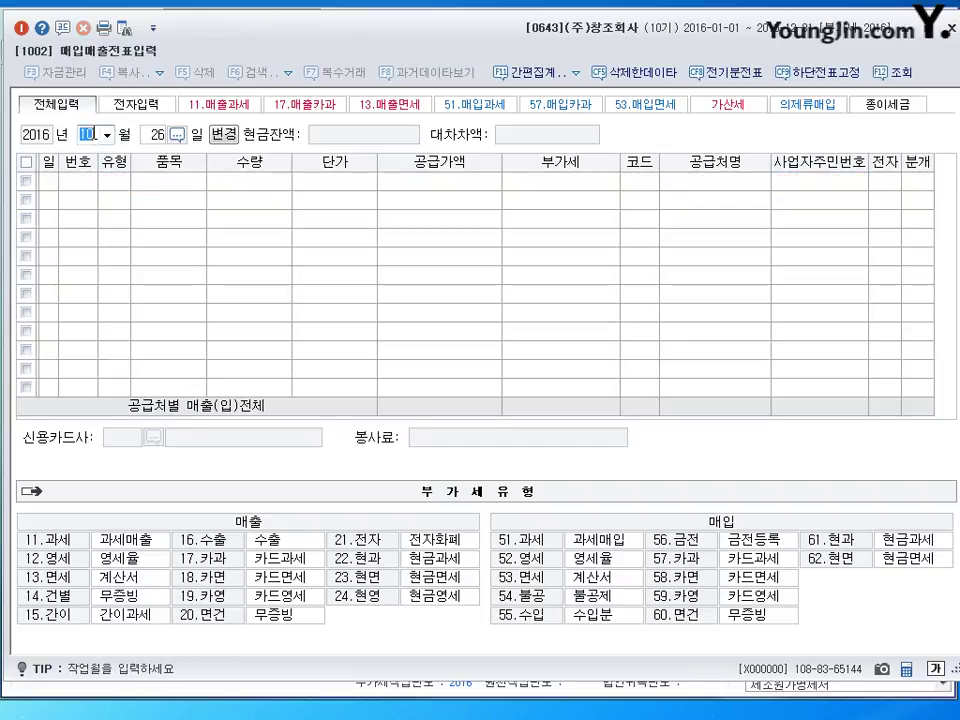
text(08)
key(Return)
text(15)
key(Return)
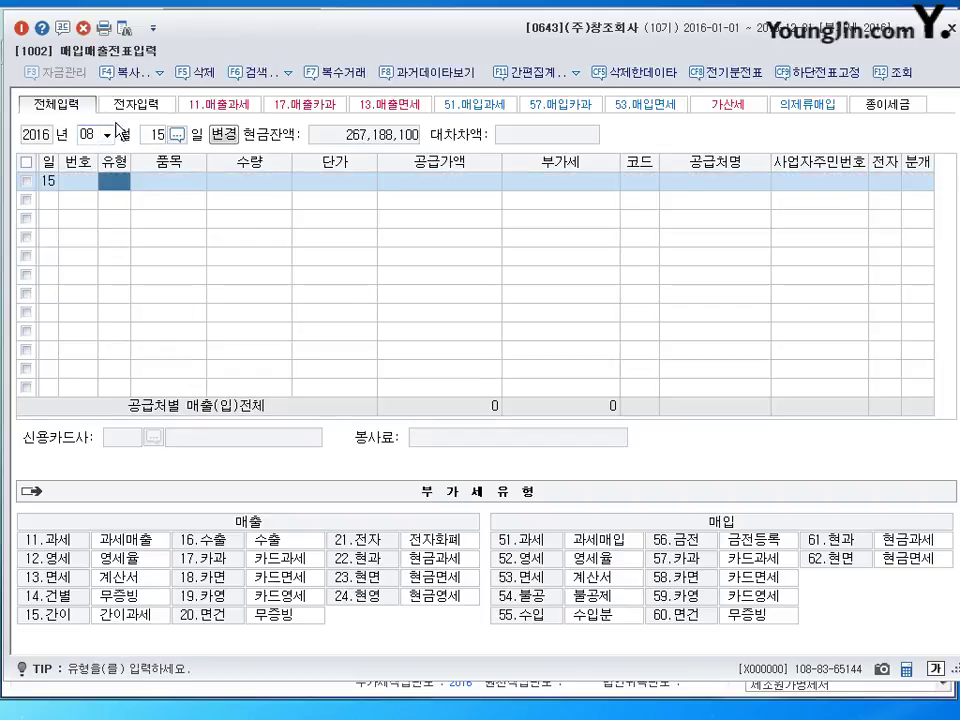
key(Escape)
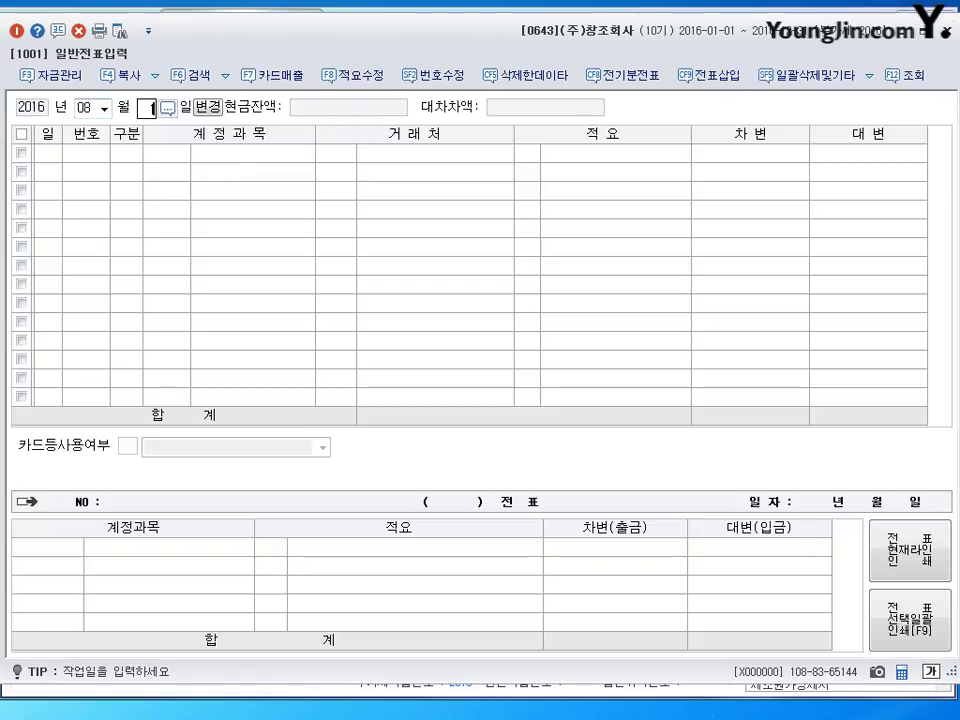
Step: Delete August 15 voucher 00002 for 운반비 220,000, then reopen purchase-sales voucher entry
text(5)
key(Return)
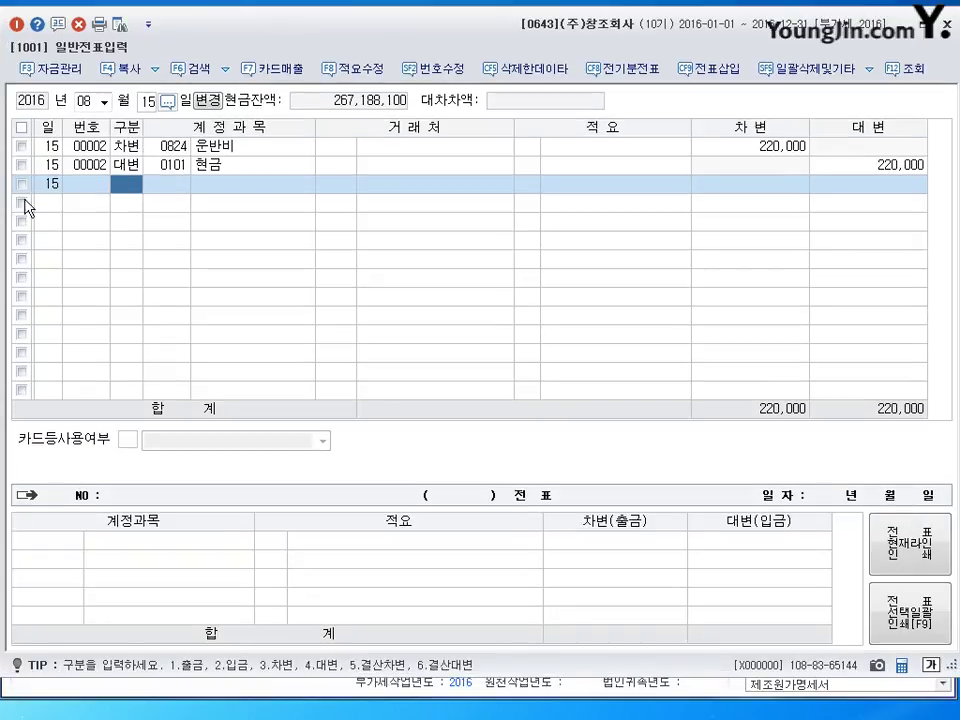
click(21, 146)
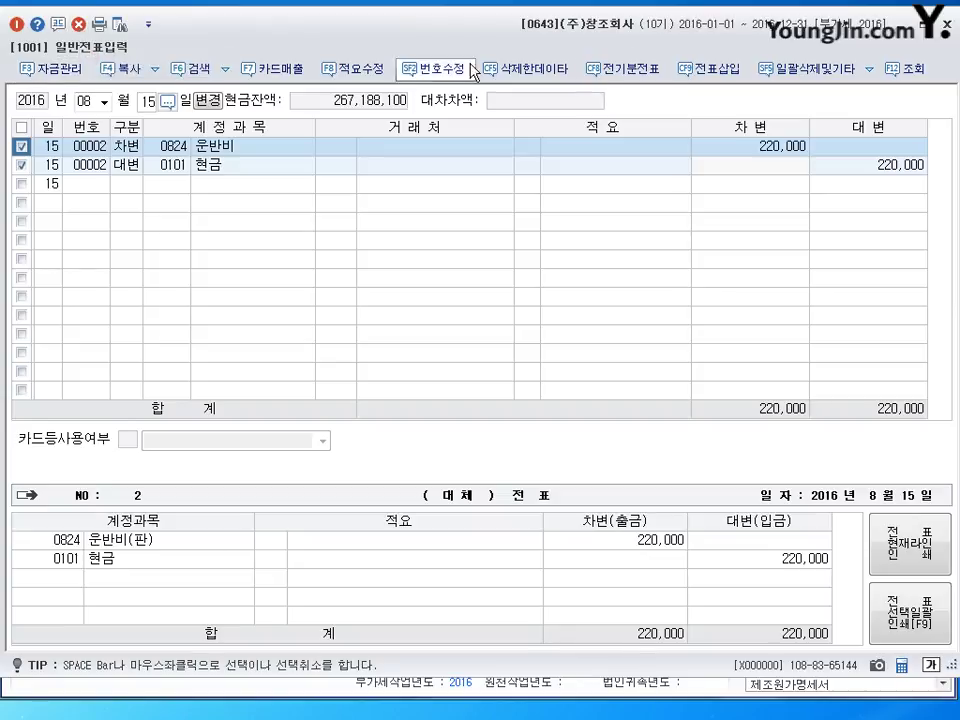
click(80, 25)
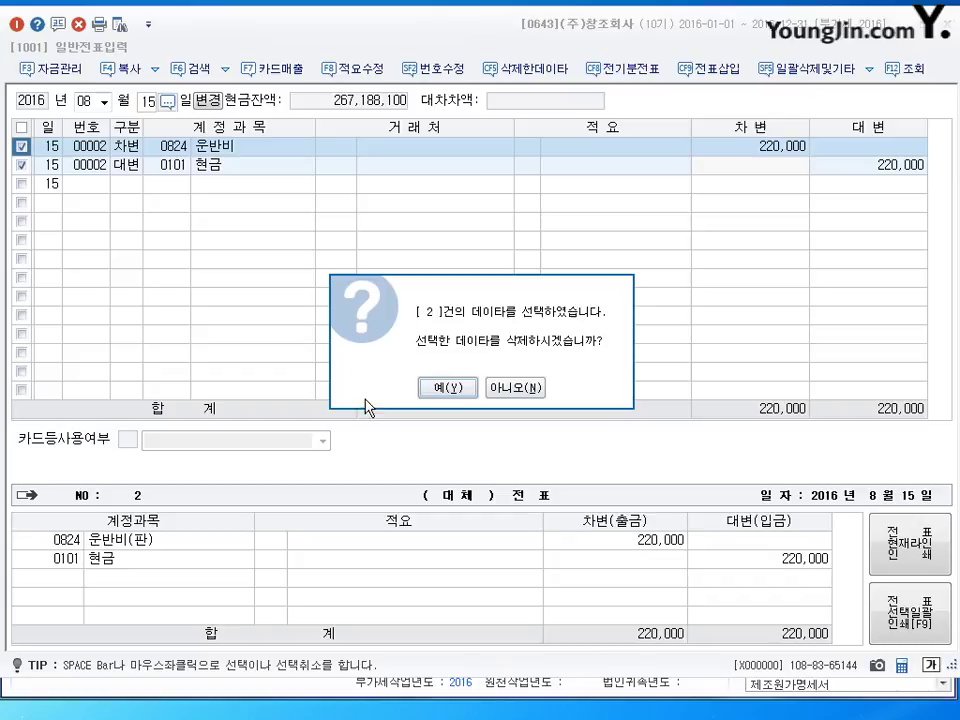
click(450, 387)
click(946, 24)
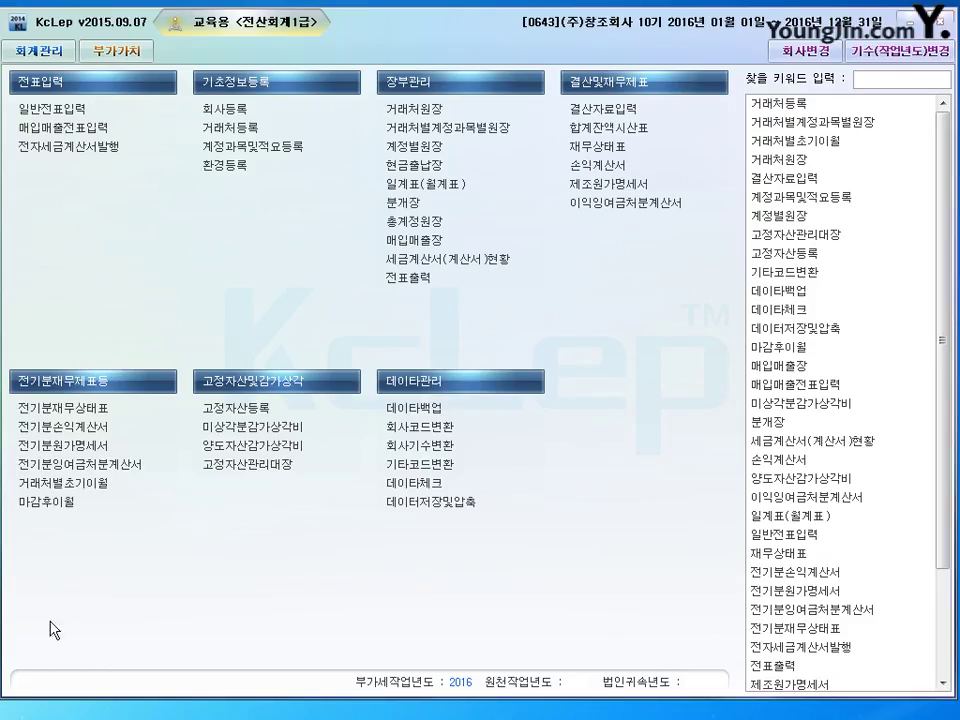
click(62, 127)
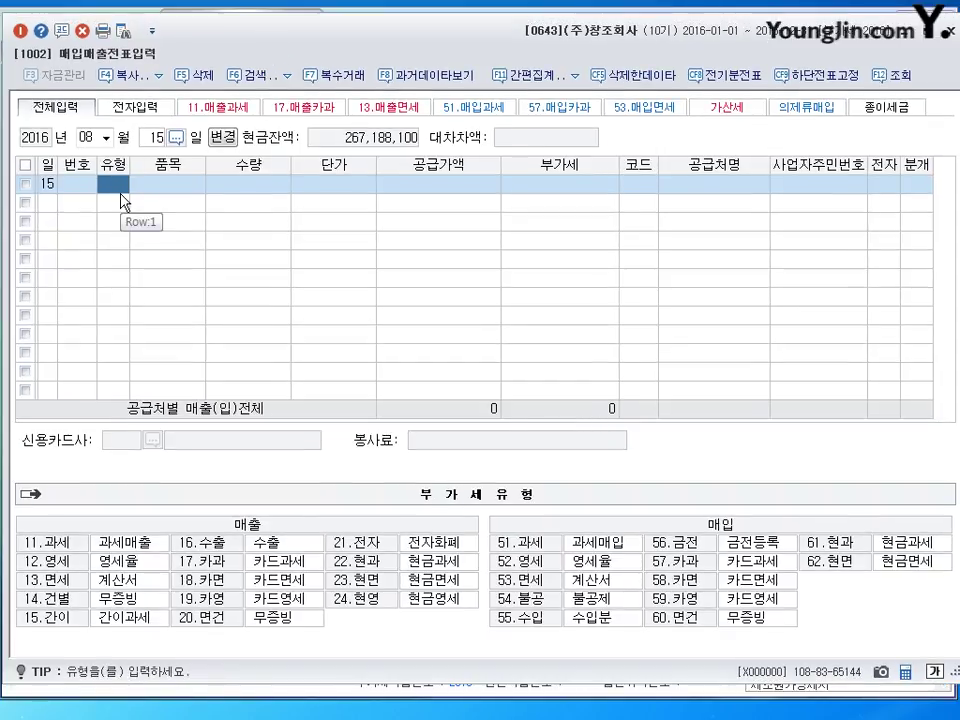
Step: Enter an August 15 과세 (type 51) purchase of 운반비 with 200,000 supply amount
text(51)
key(Return)
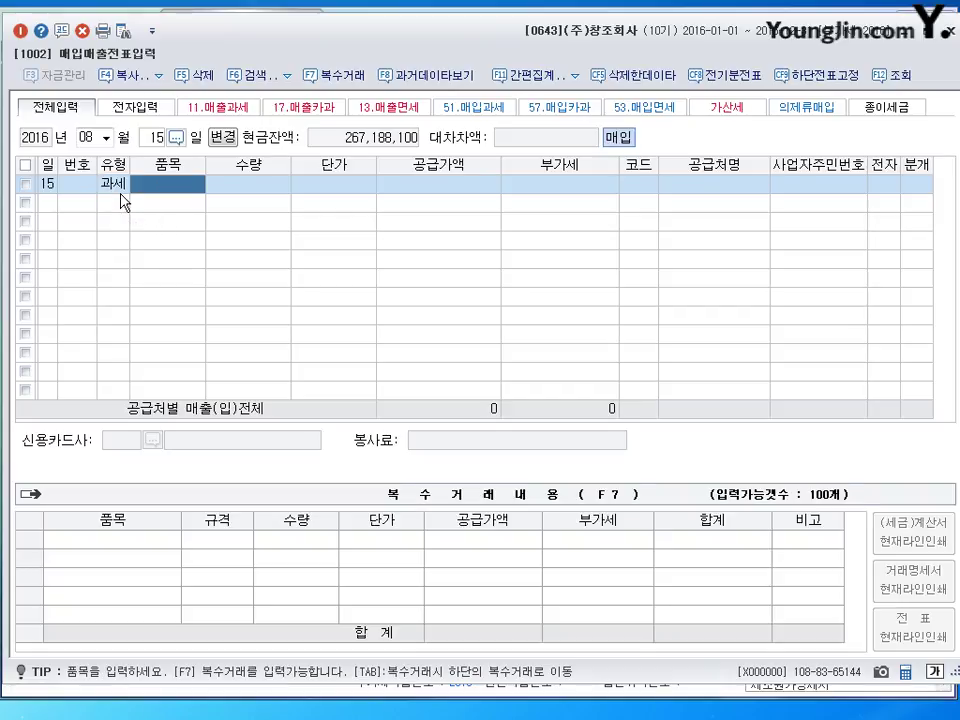
text(운반비)
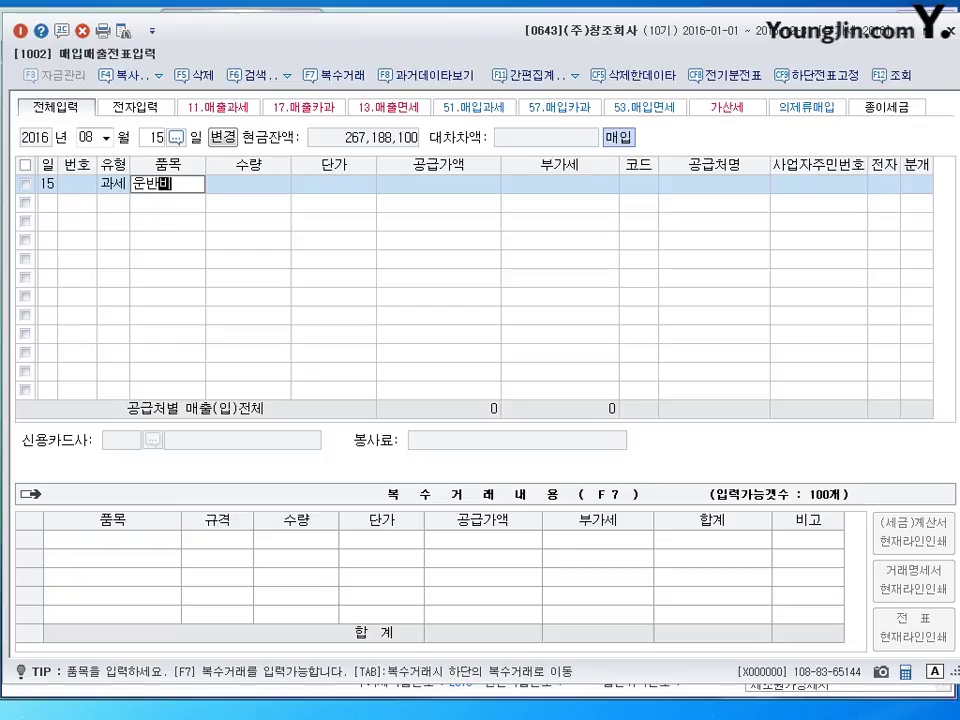
key(Return)
key(Return)
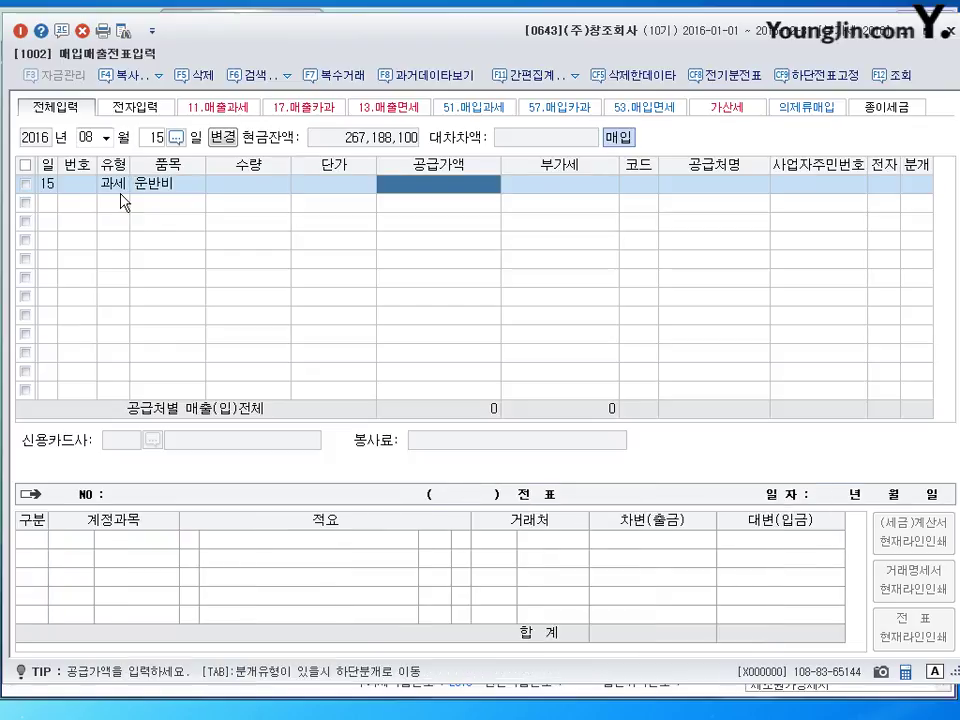
text(2000000)
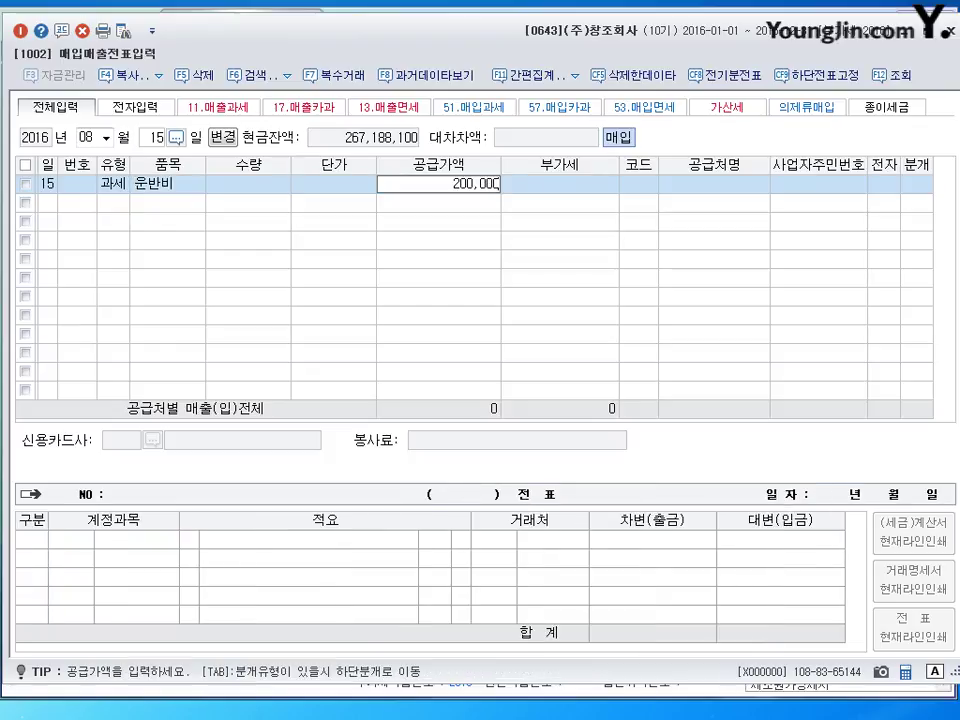
key(Return)
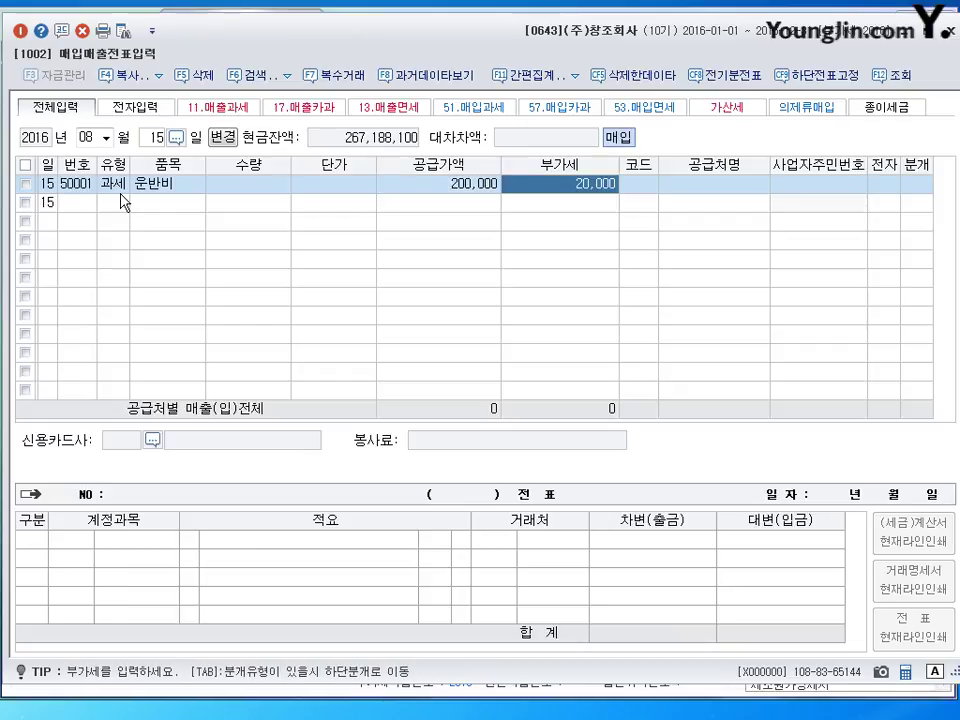
Step: Set 대구화물 as supplier and journalise the purchase as a cash payment (분개 1)
key(Return)
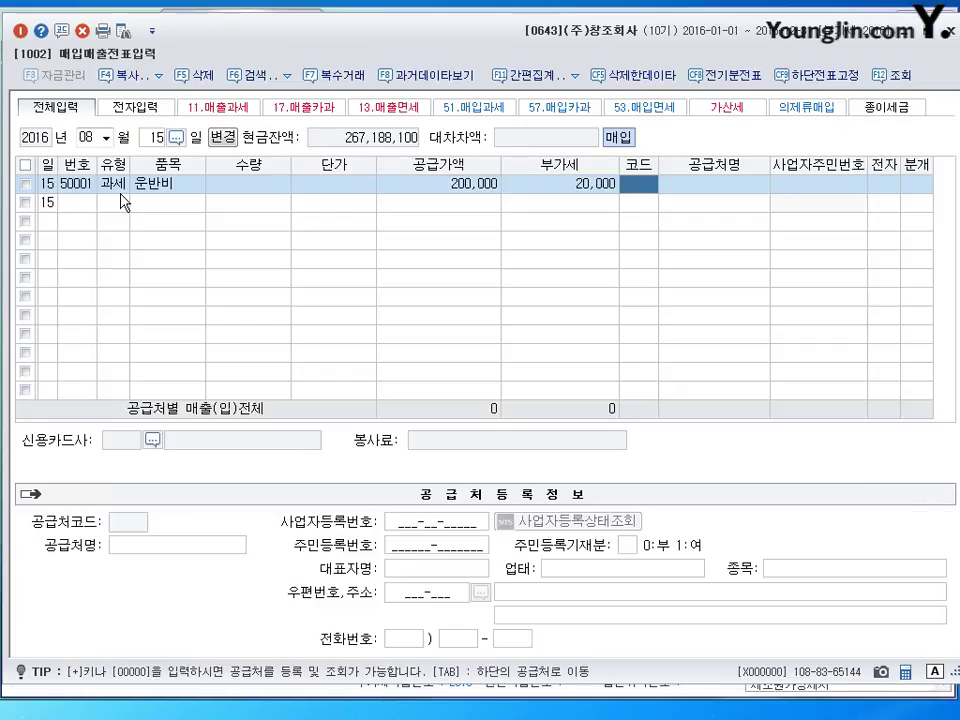
text(대귀)
key(Return)
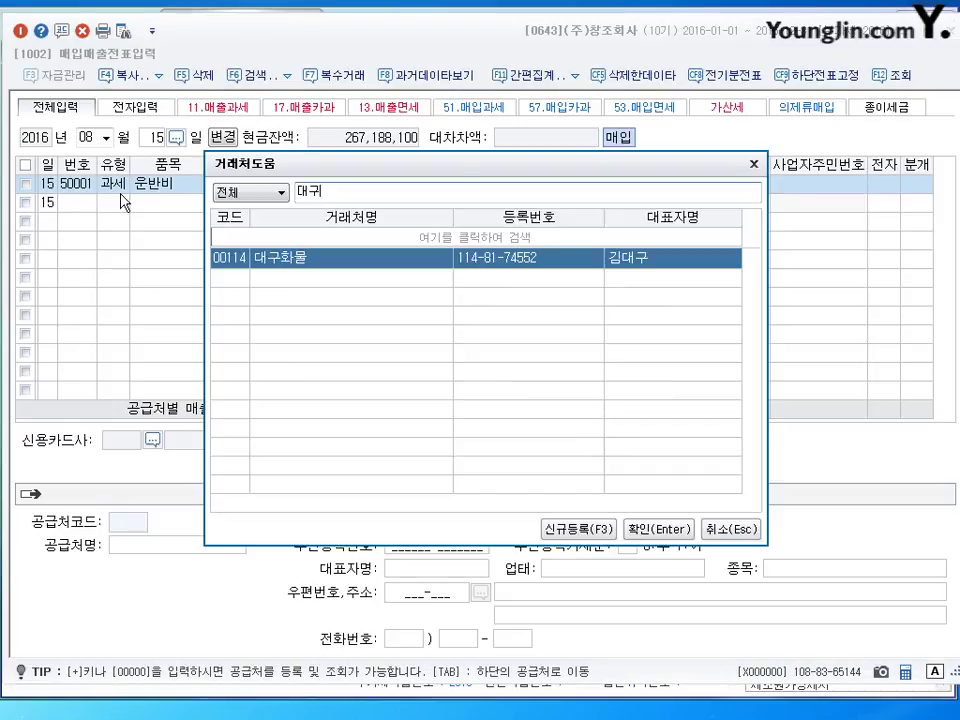
key(Return)
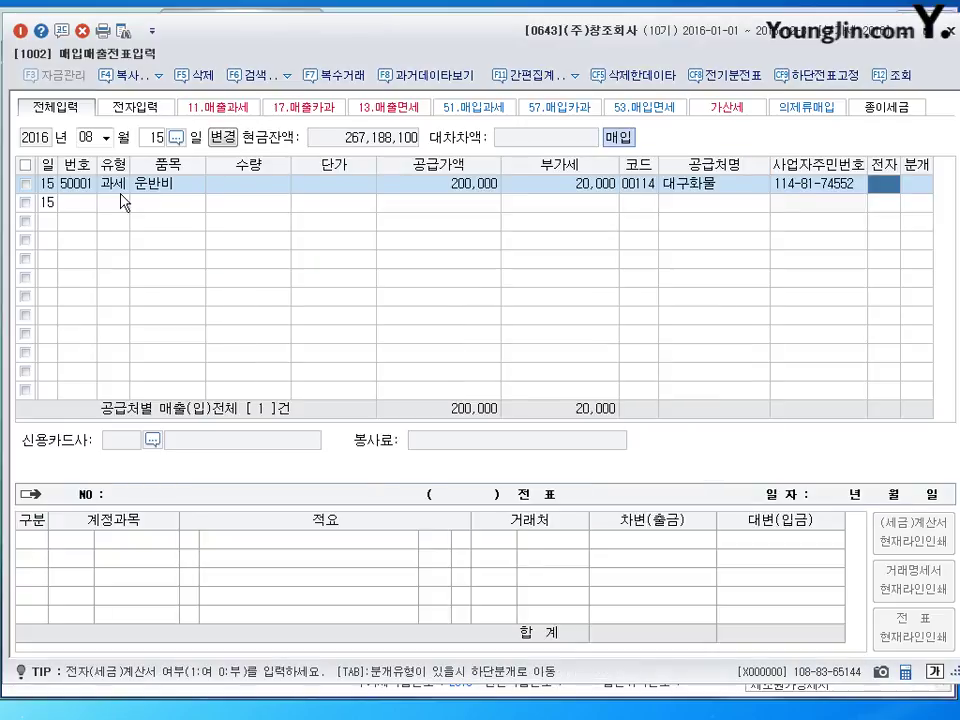
click(910, 200)
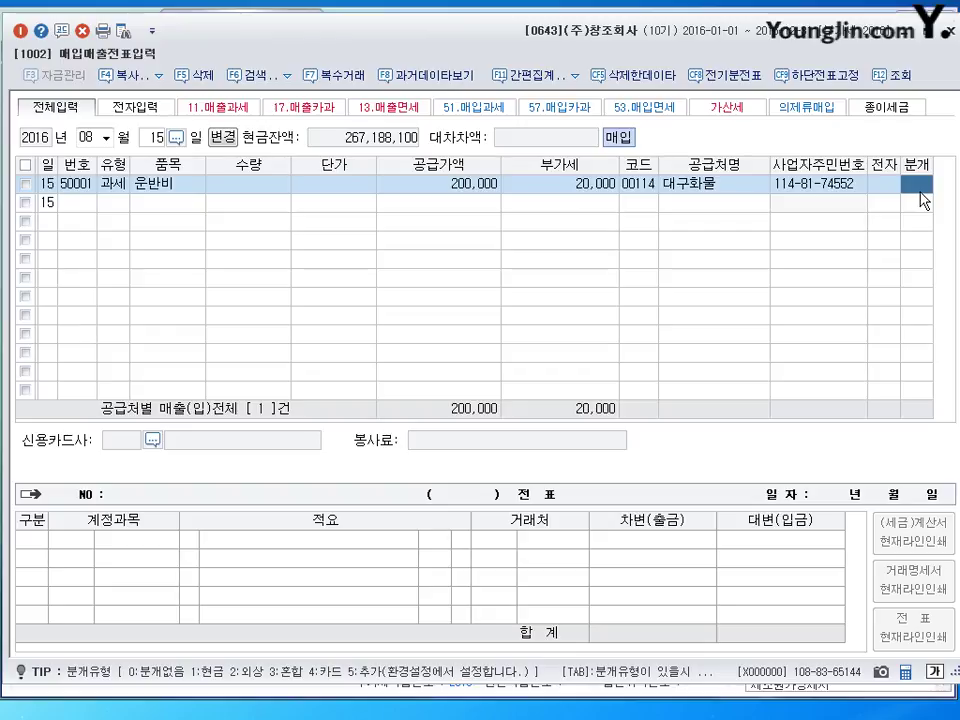
text(1)
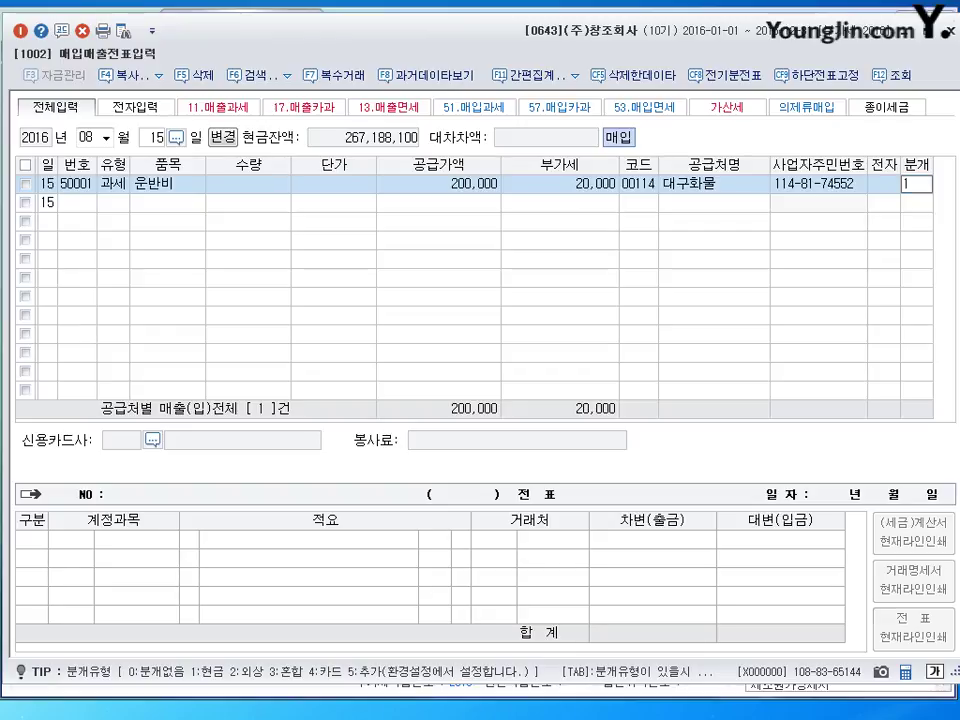
key(Return)
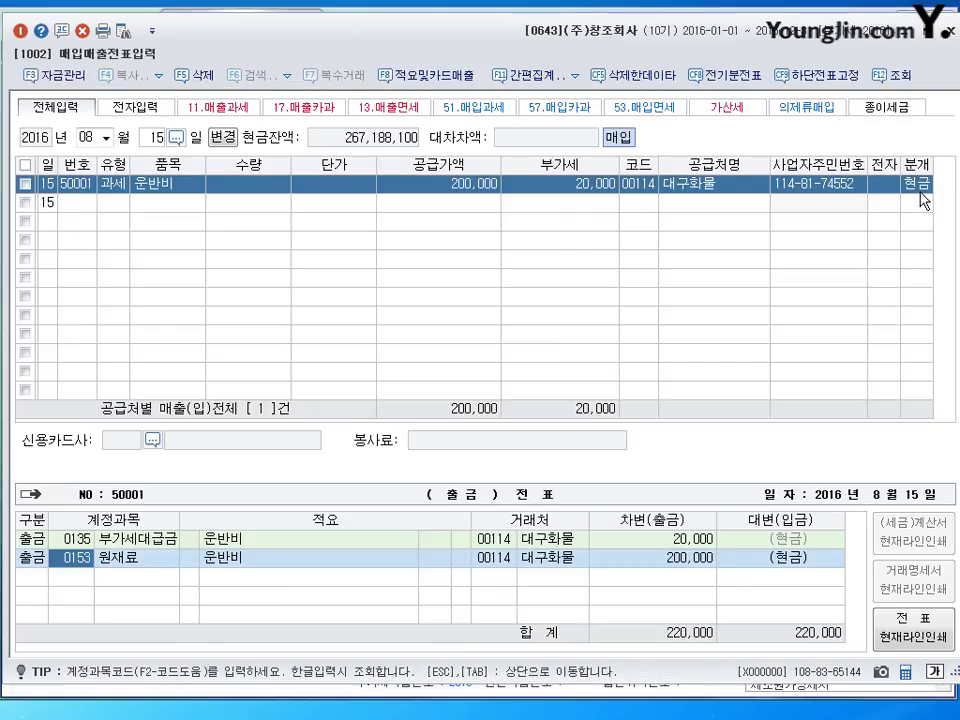
key(Return)
key(Return)
key(Return)
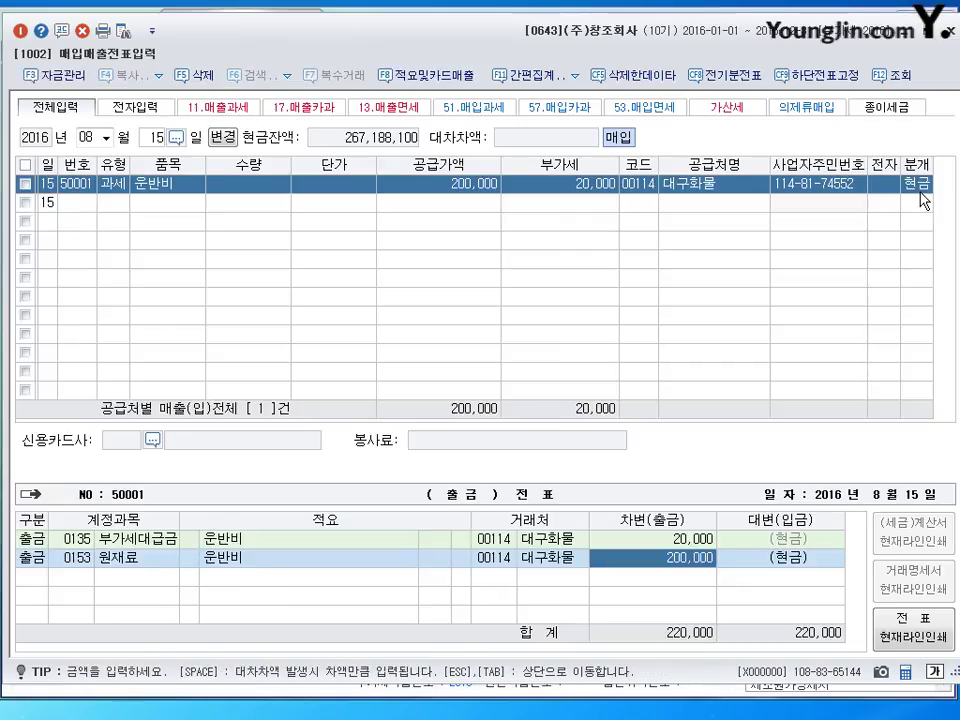
key(Return)
key(Up)
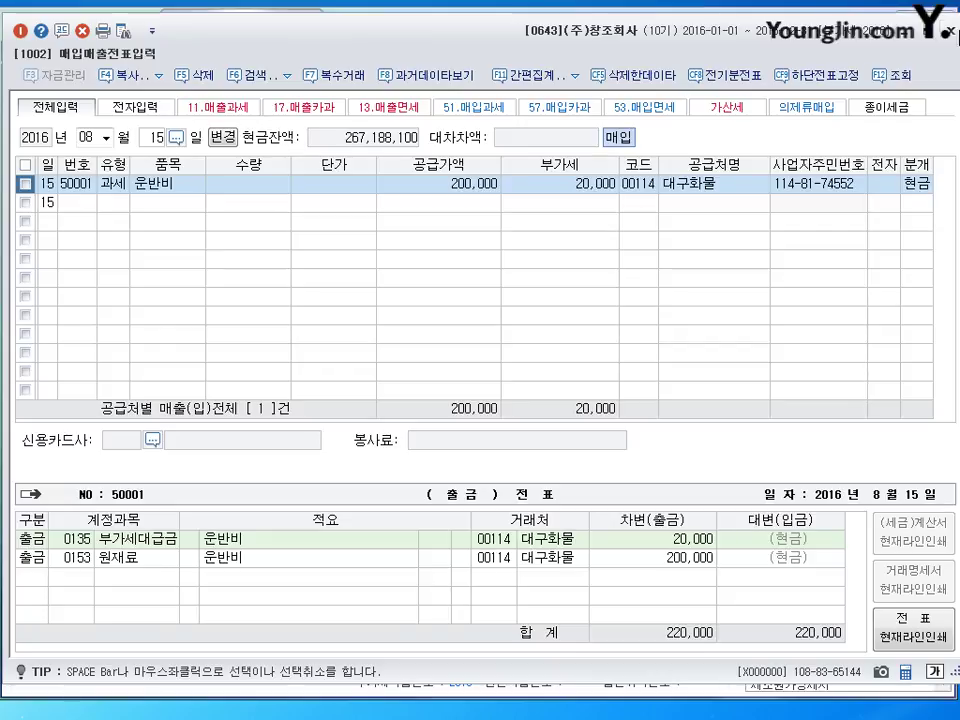
click(949, 31)
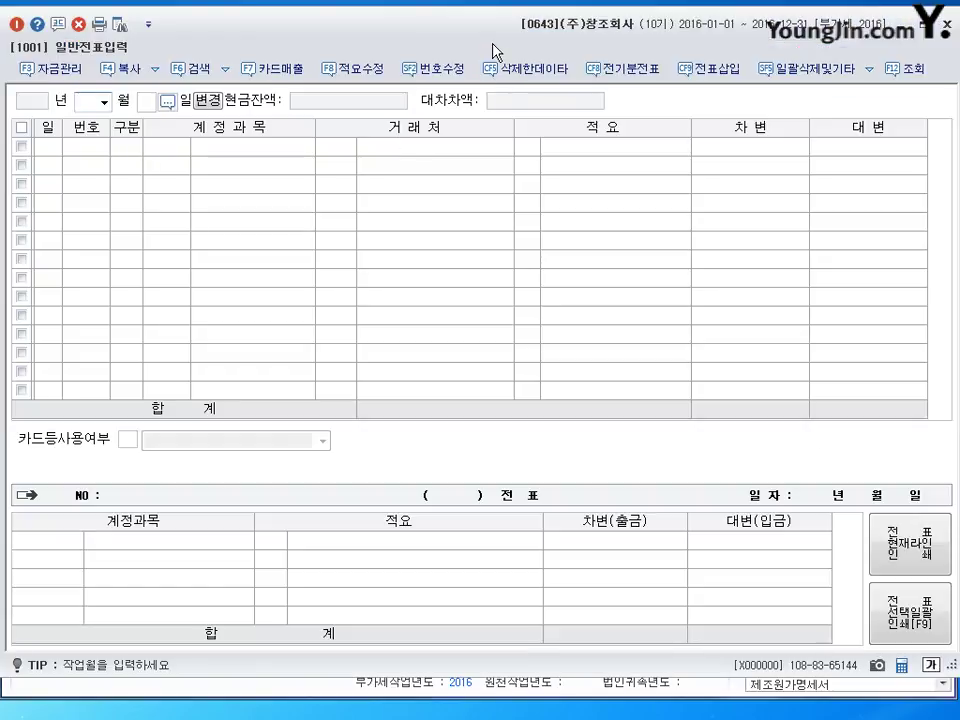
Step: On the November 25 voucher, change the 외상매출금 credit to 5,000,000
text(11)
key(Return)
text(25)
key(Return)
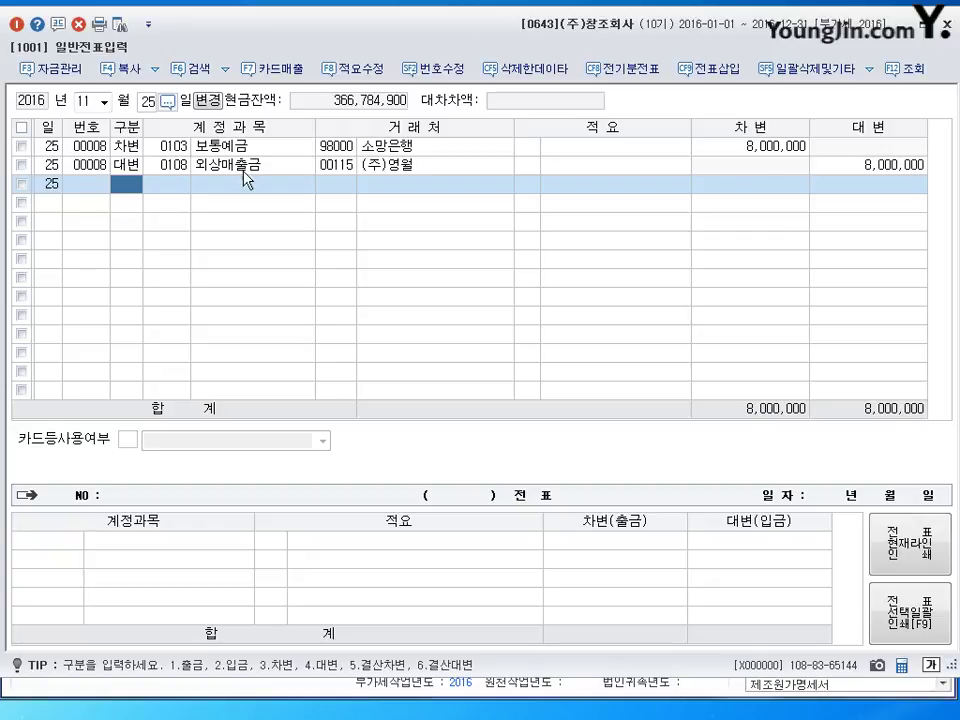
click(750, 146)
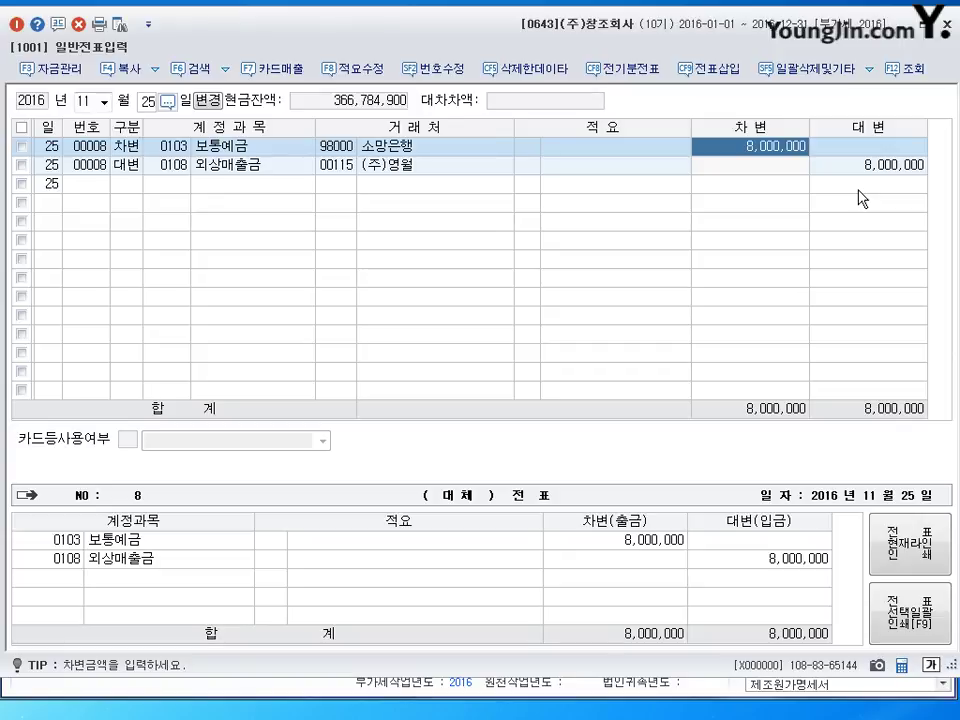
key(Return)
key(Return)
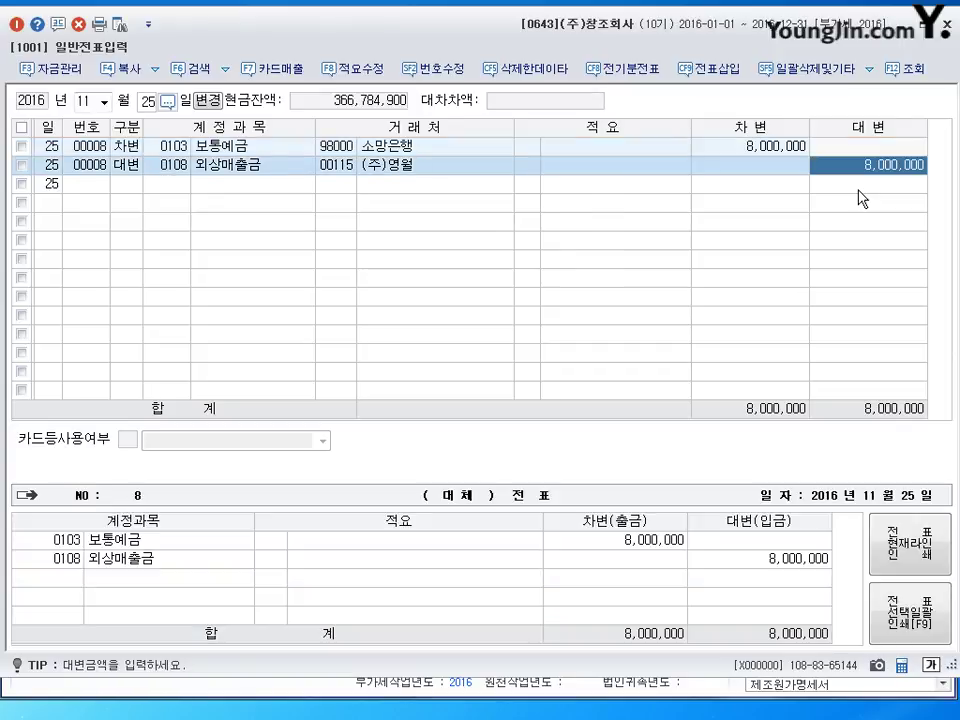
text(5000000)
key(Return)
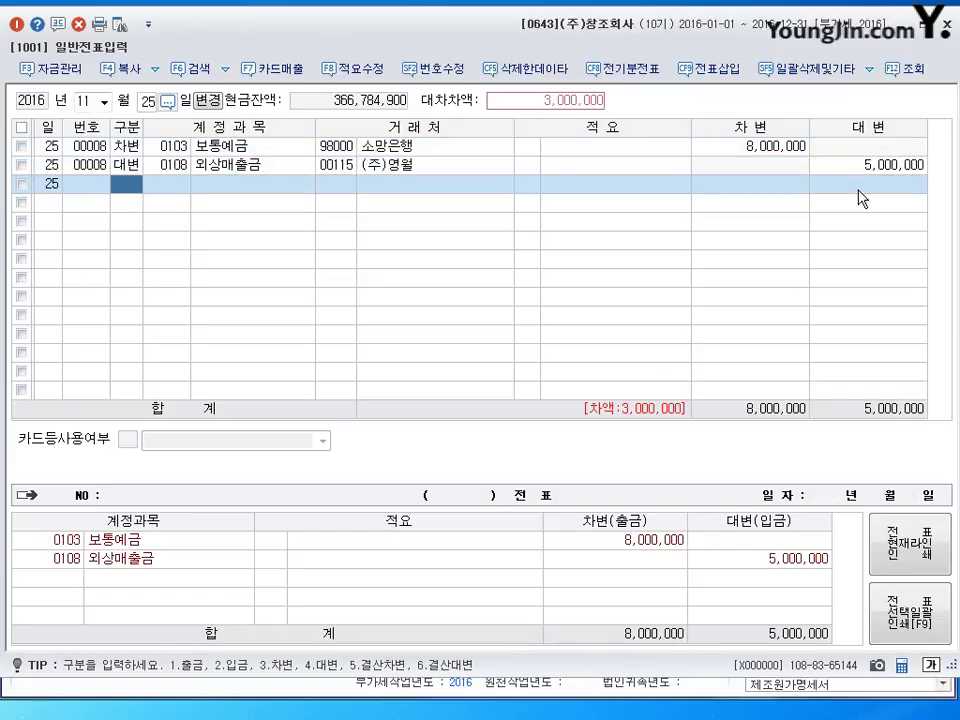
Step: Add a credit line for 0110 받을어음 3,000,000 from (주)영월
text(4)
key(Return)
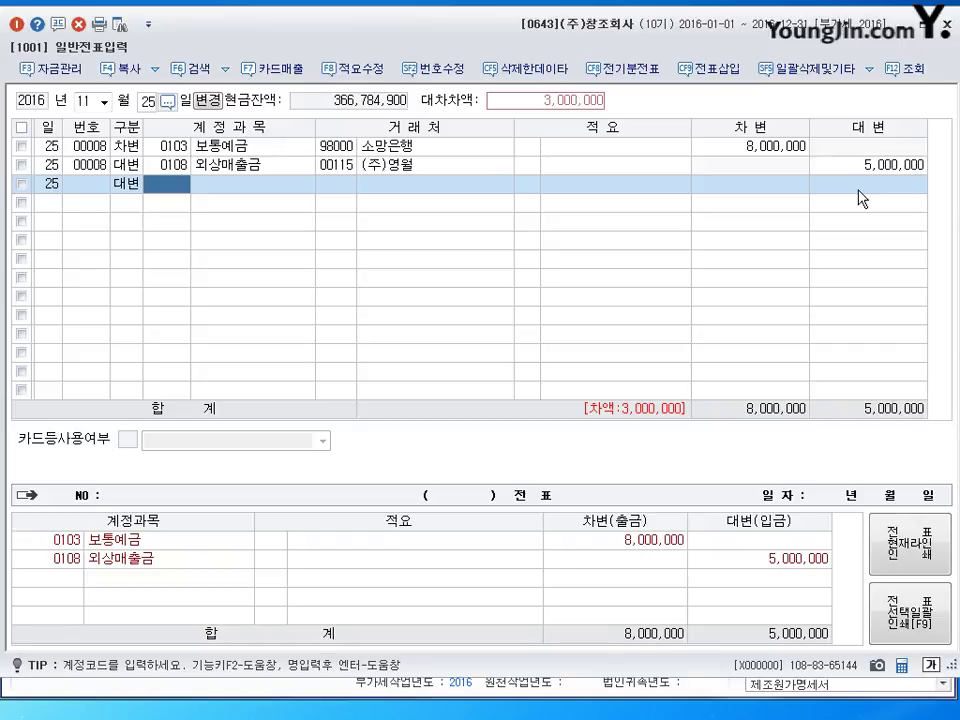
text(110)
key(Return)
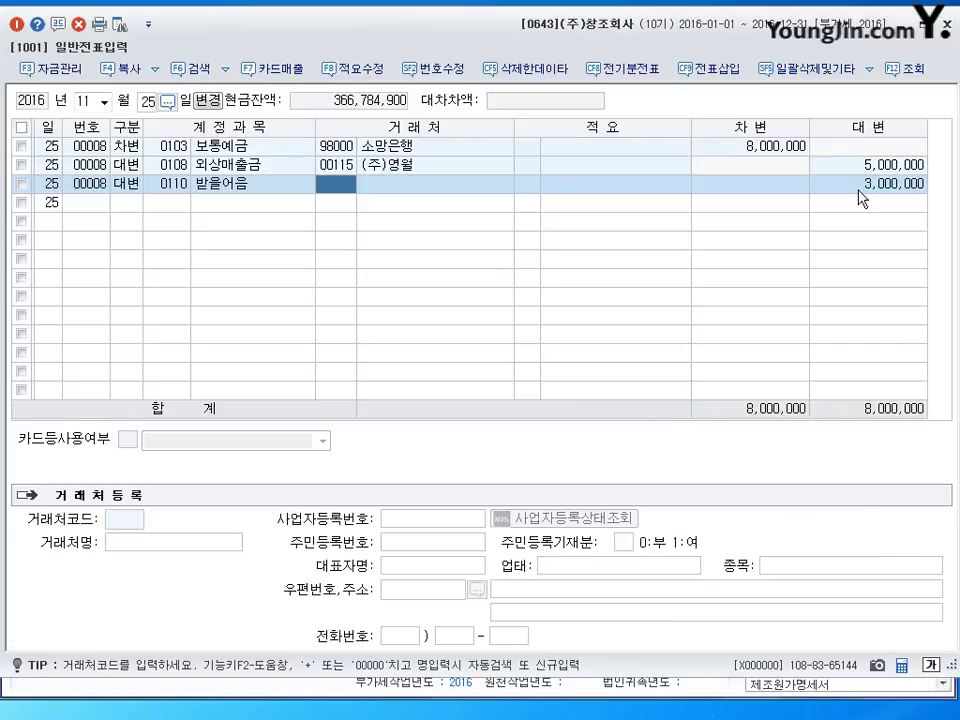
key(Return)
key(Return)
key(Return)
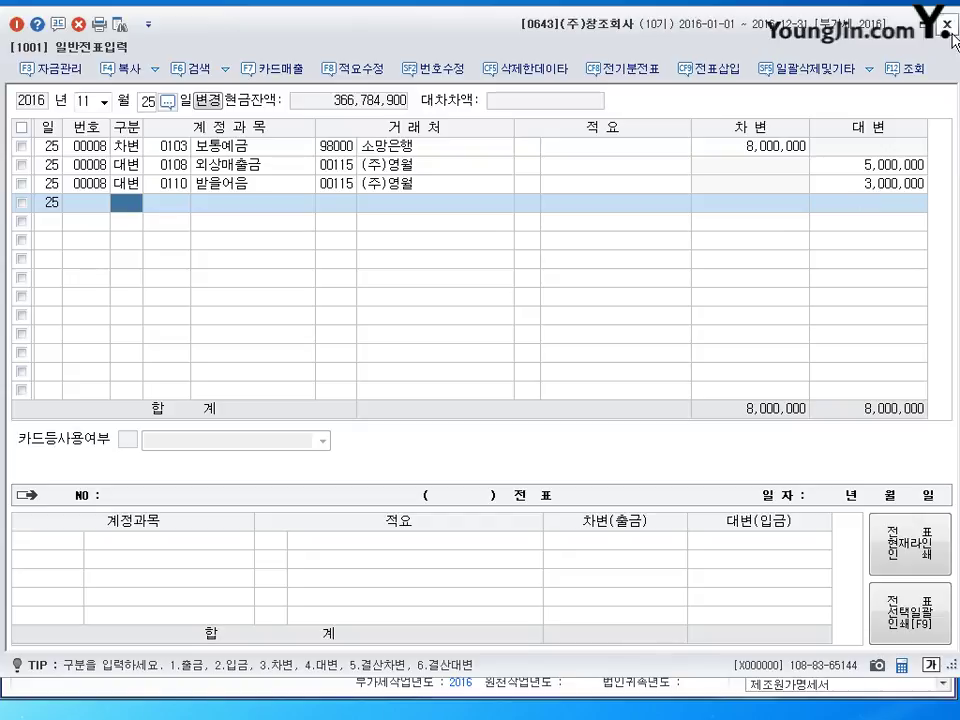
Step: Close the general voucher entry screen
key(Escape)
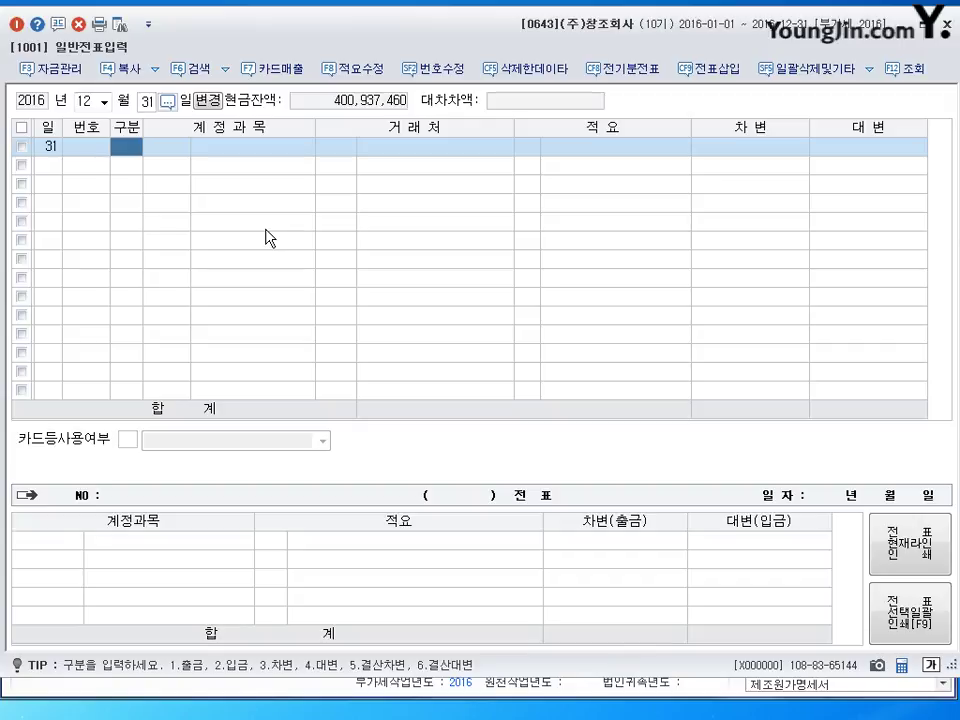
Step: Record a December 31 entry debiting 0133 선급비용 and crediting 0821 보험료, 400,000 each
text(3)
key(Return)
text(133)
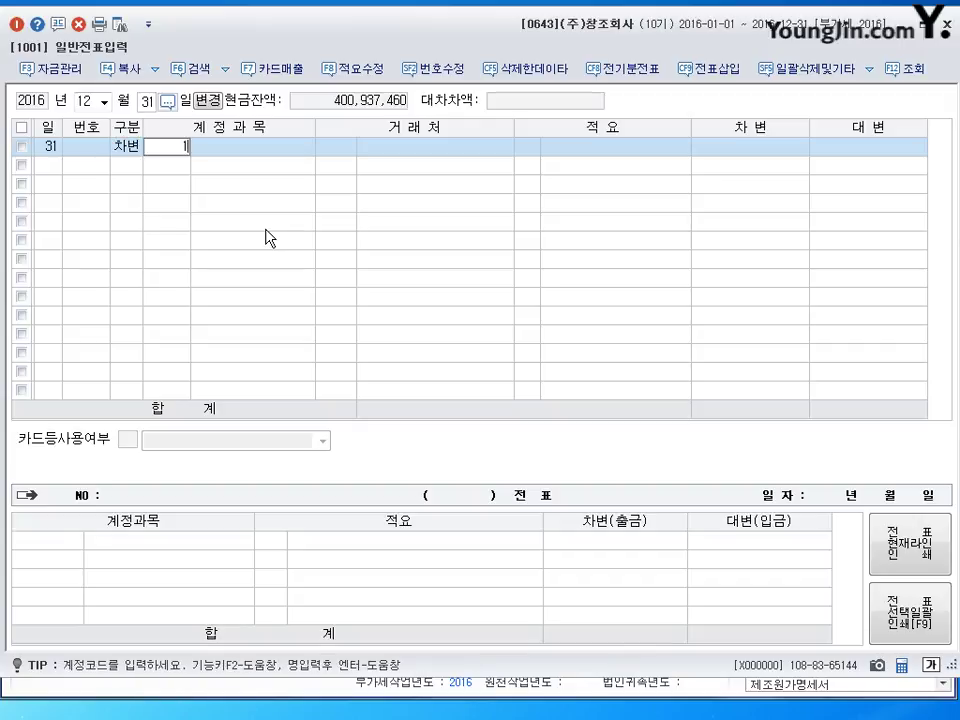
key(Return)
key(Return)
key(Return)
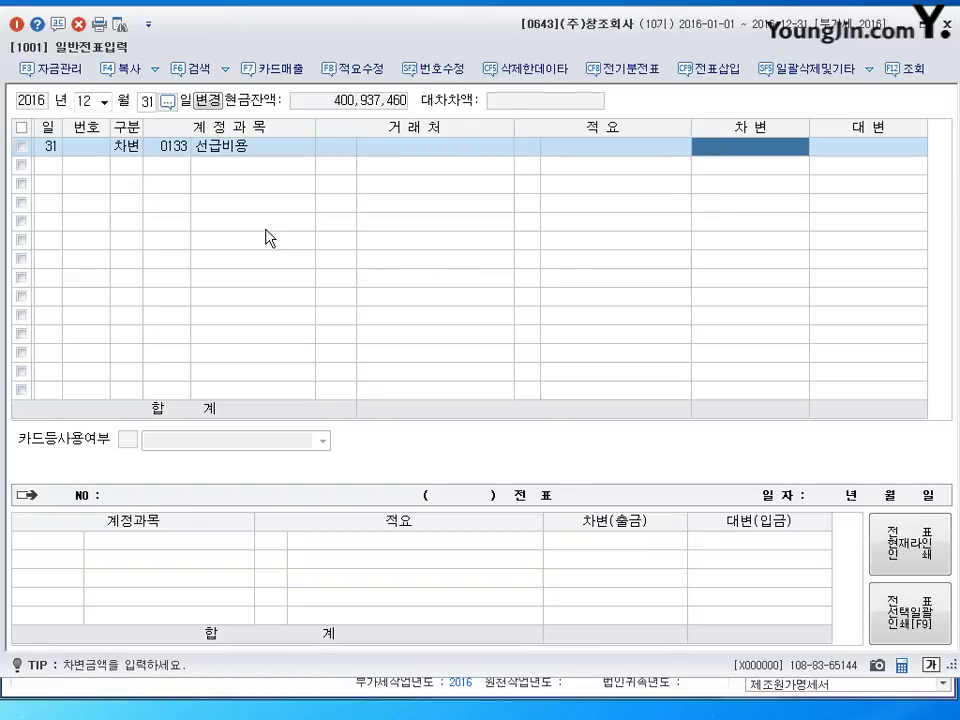
text(400000)
key(Return)
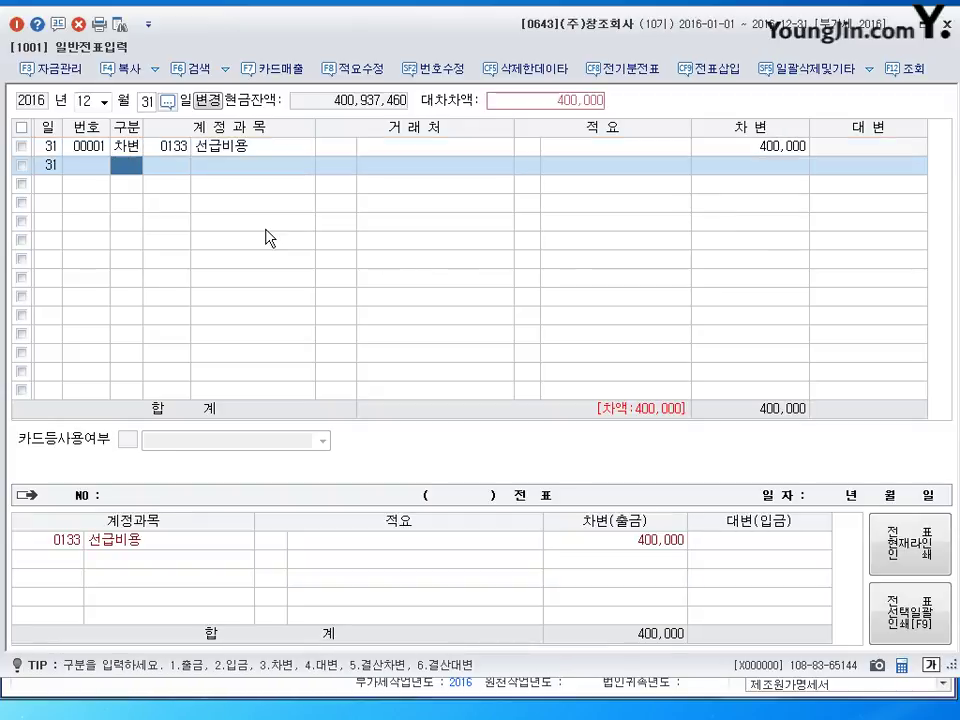
text(4)
key(Return)
text(821)
key(Return)
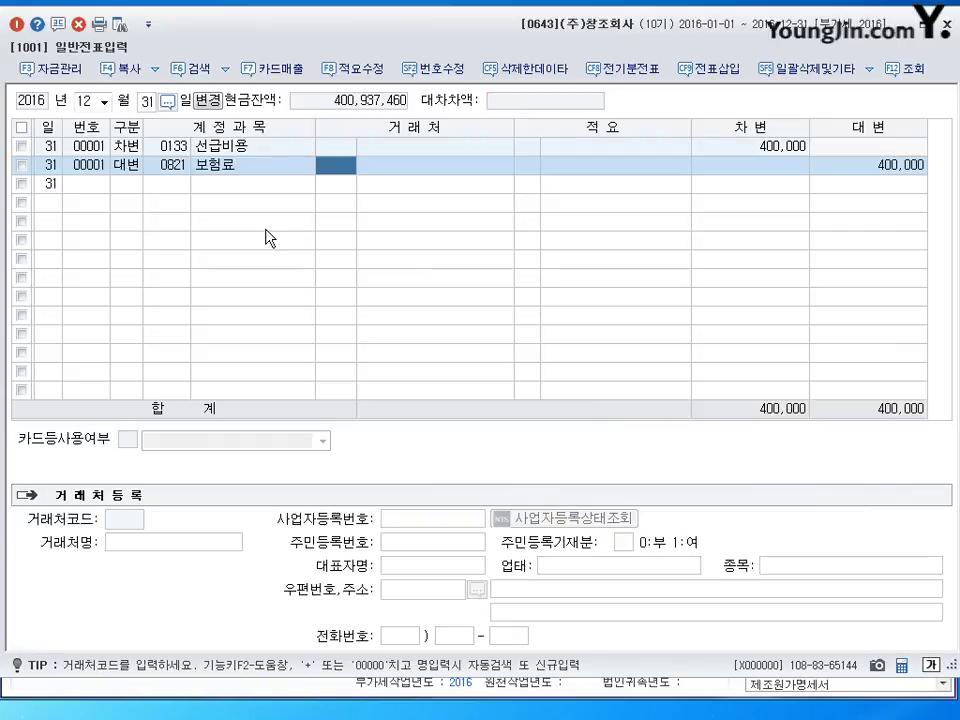
key(Return)
key(Return)
key(Return)
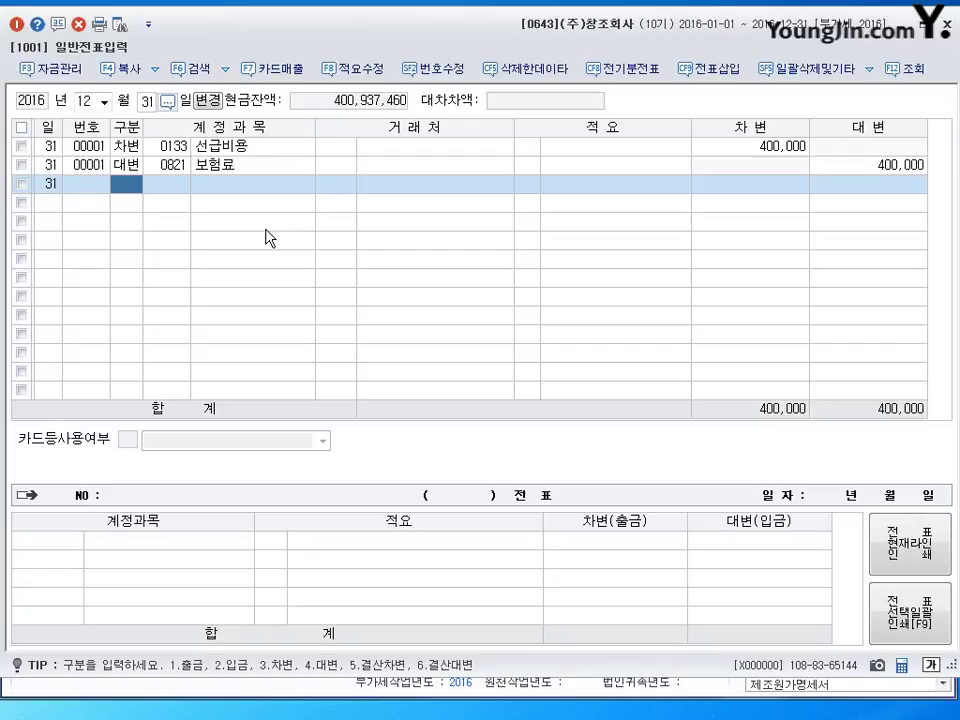
key(Escape)
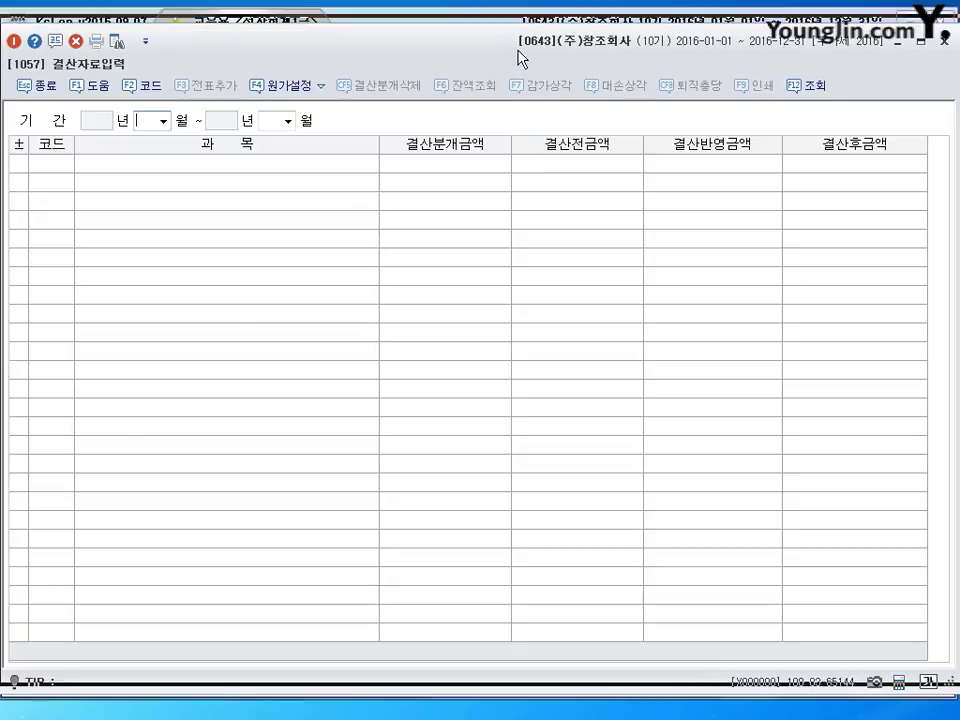
Step: Load closing data for the period January to December 2016
text(1)
key(Return)
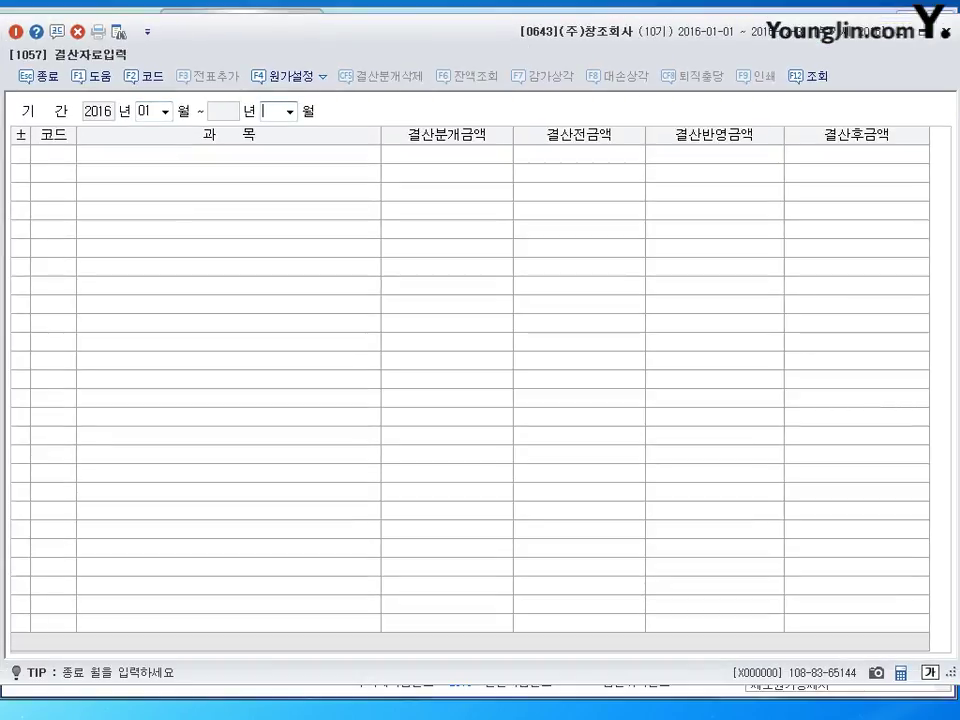
text(12)
key(Return)
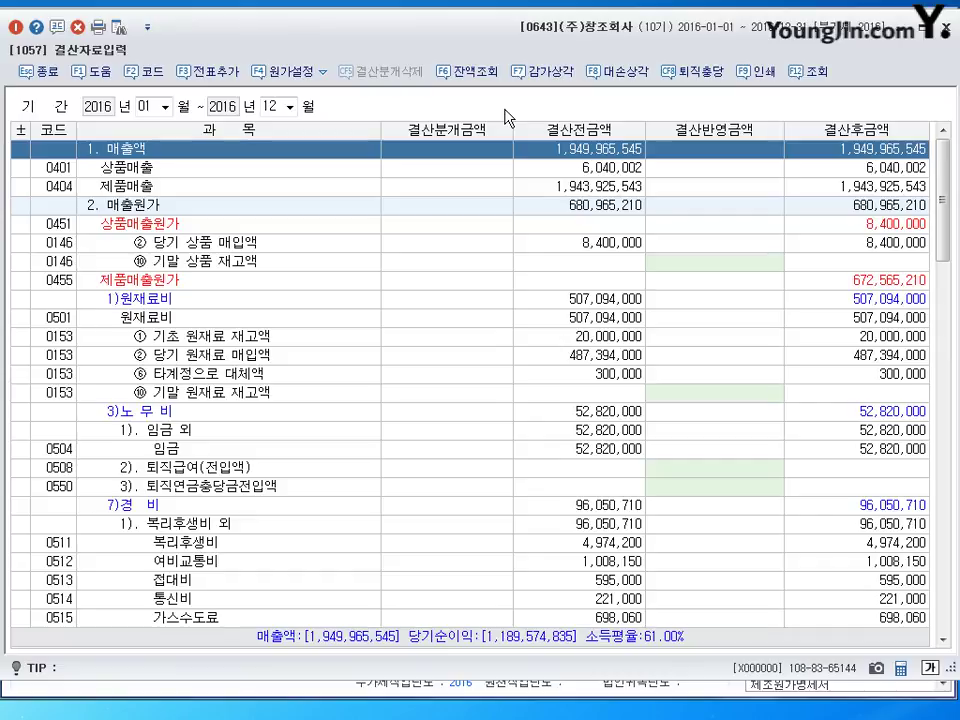
Step: Enter 6,000,000 in 결산반영금액 for 0227 소프트웨어 amortization
scroll(649, 287, down, 12)
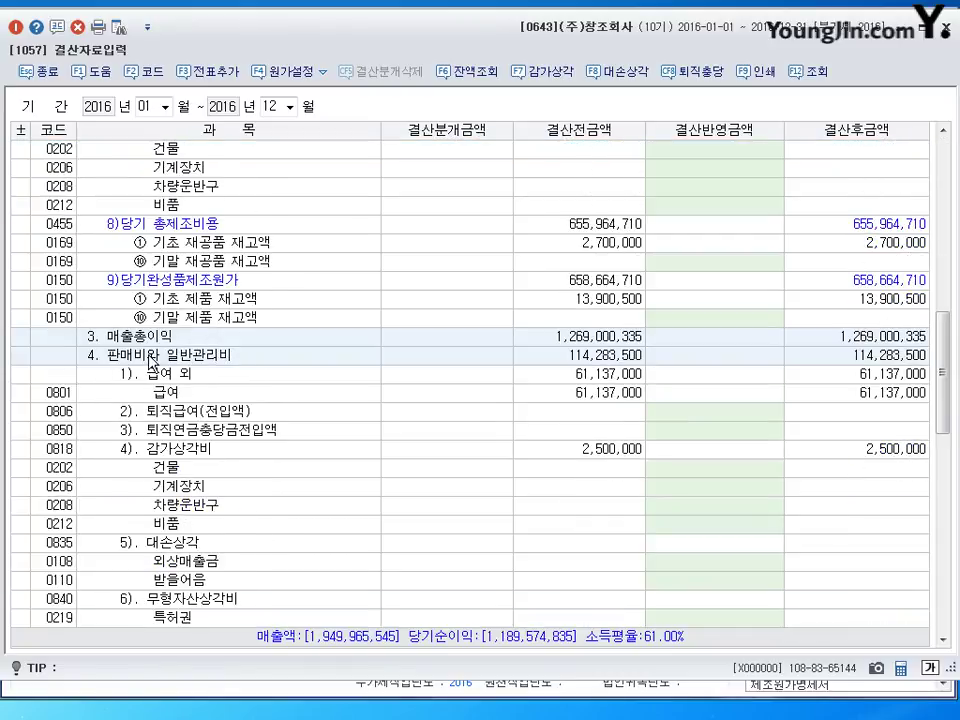
scroll(600, 510, down, 2)
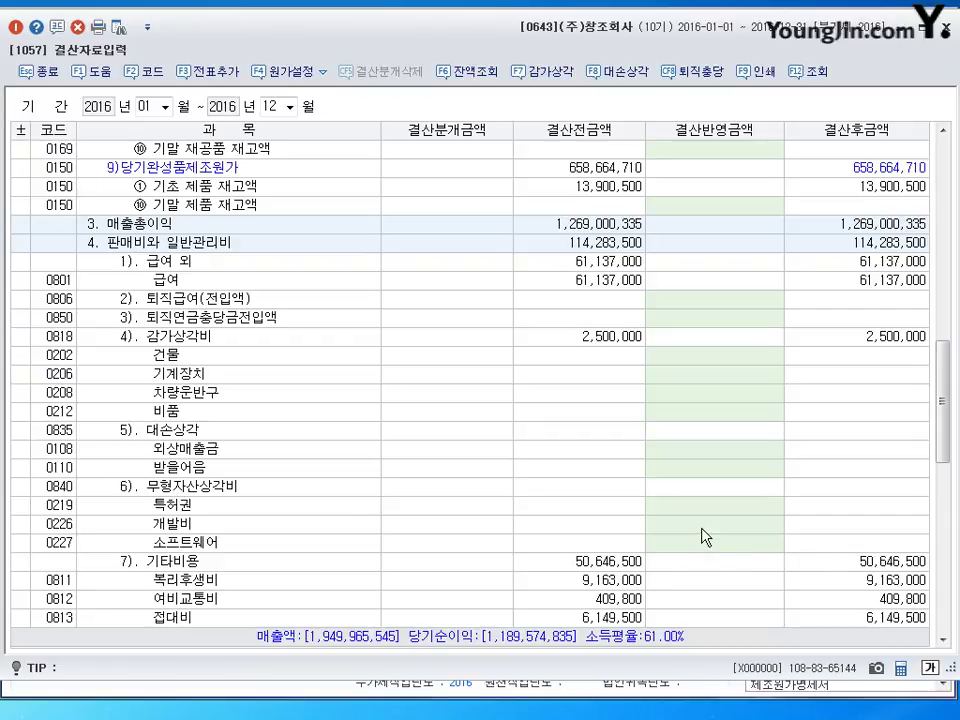
click(758, 547)
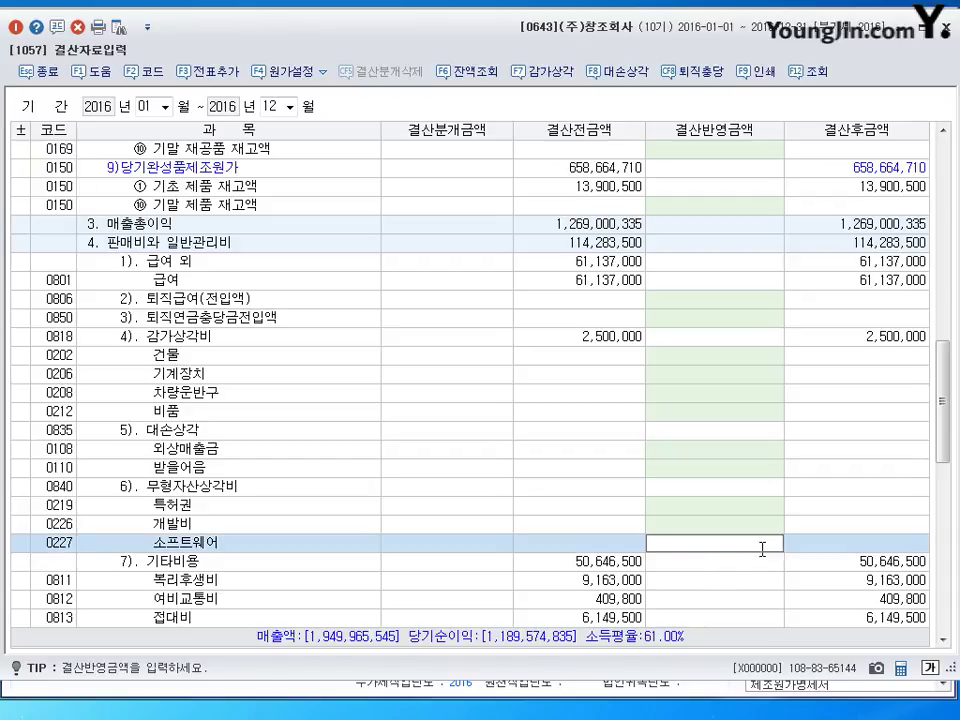
text(6000000)
key(Return)
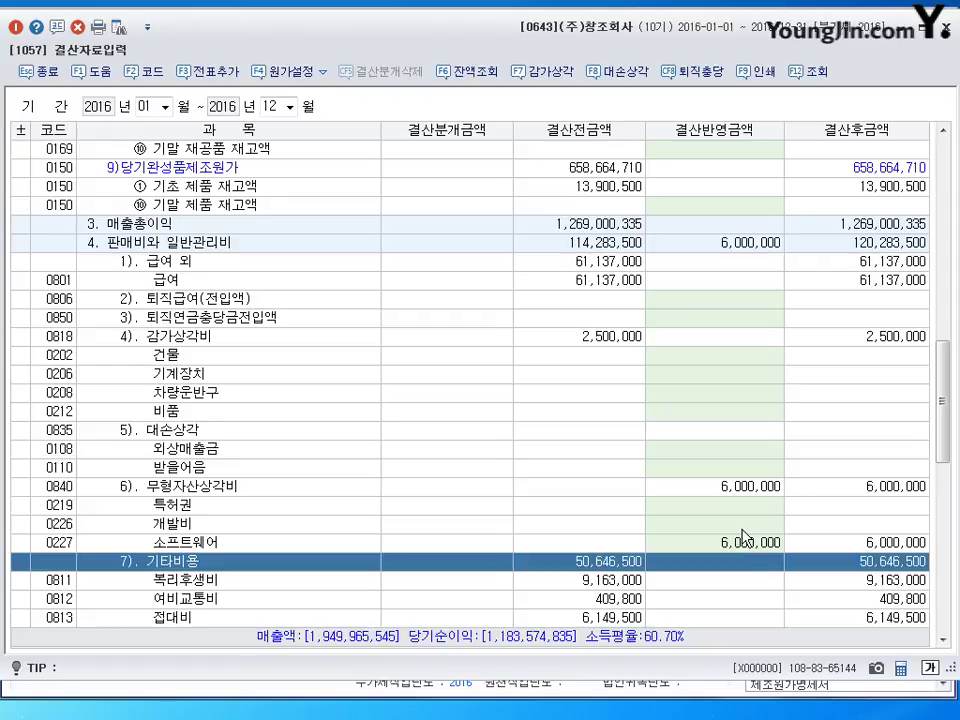
scroll(742, 537, up, 10)
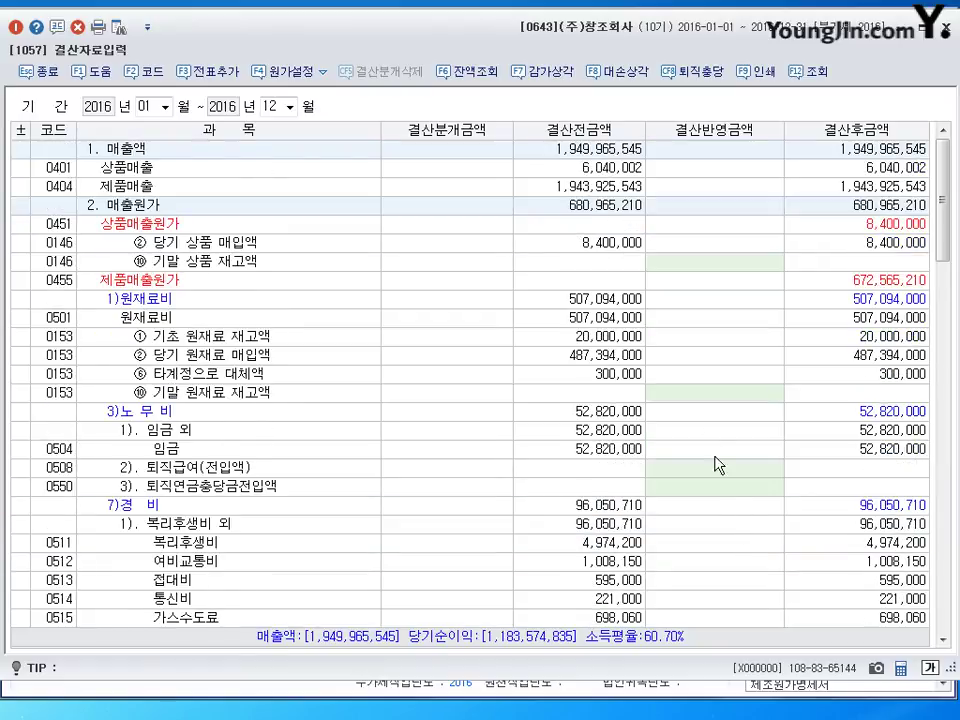